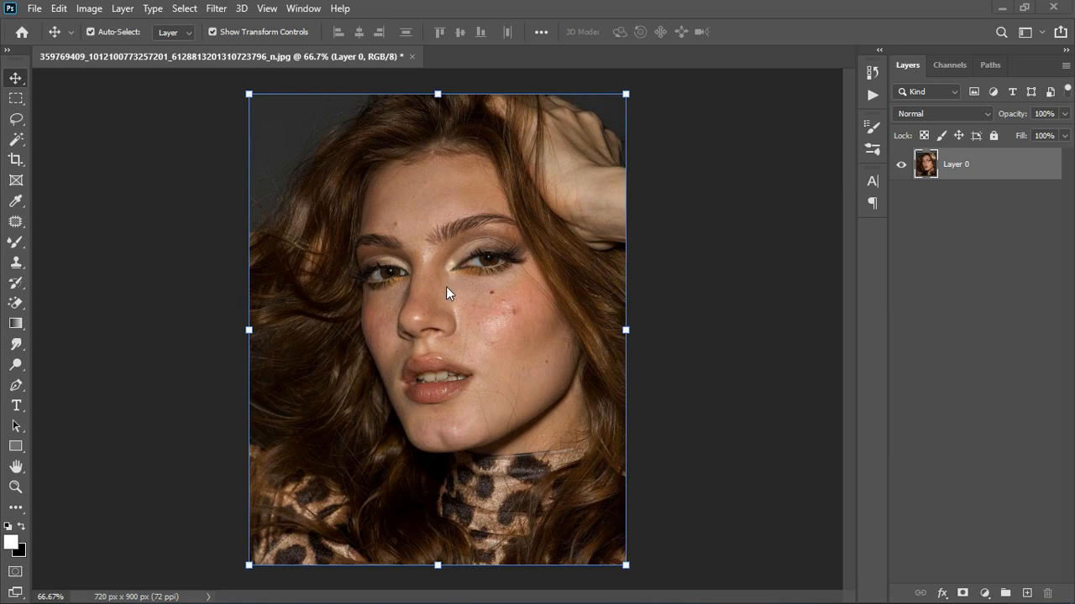
Step: Examine the portrait's skin, eyes, lips and teeth up close and in full view
{"action": "scroll", "coordinate": [446, 287], "scroll_direction": "down", "scroll_amount": 1}
{"action": "scroll", "coordinate": [420, 342], "scroll_direction": "up", "scroll_amount": 1}
{"action": "scroll", "coordinate": [421, 337], "scroll_direction": "up", "scroll_amount": 1}
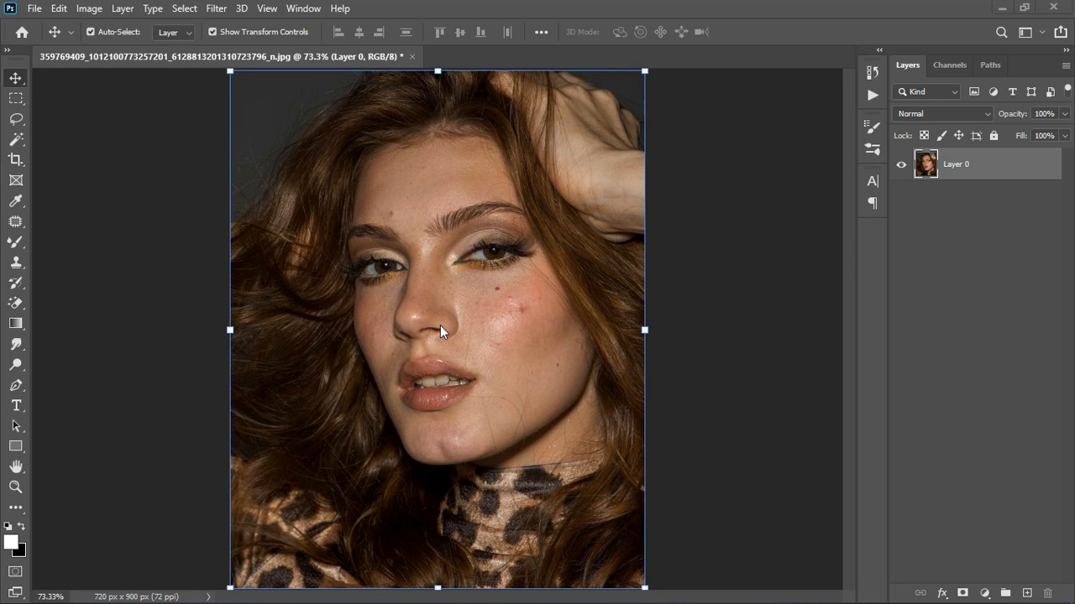
{"action": "scroll", "coordinate": [444, 329], "scroll_direction": "down", "scroll_amount": 3}
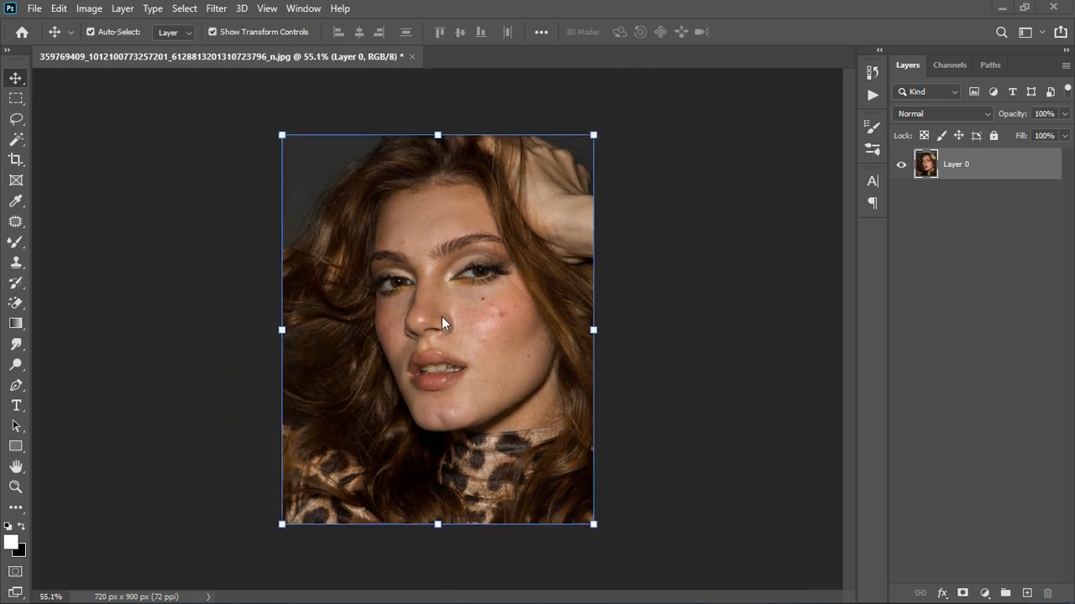
{"action": "scroll", "coordinate": [448, 306], "scroll_direction": "up", "scroll_amount": 3}
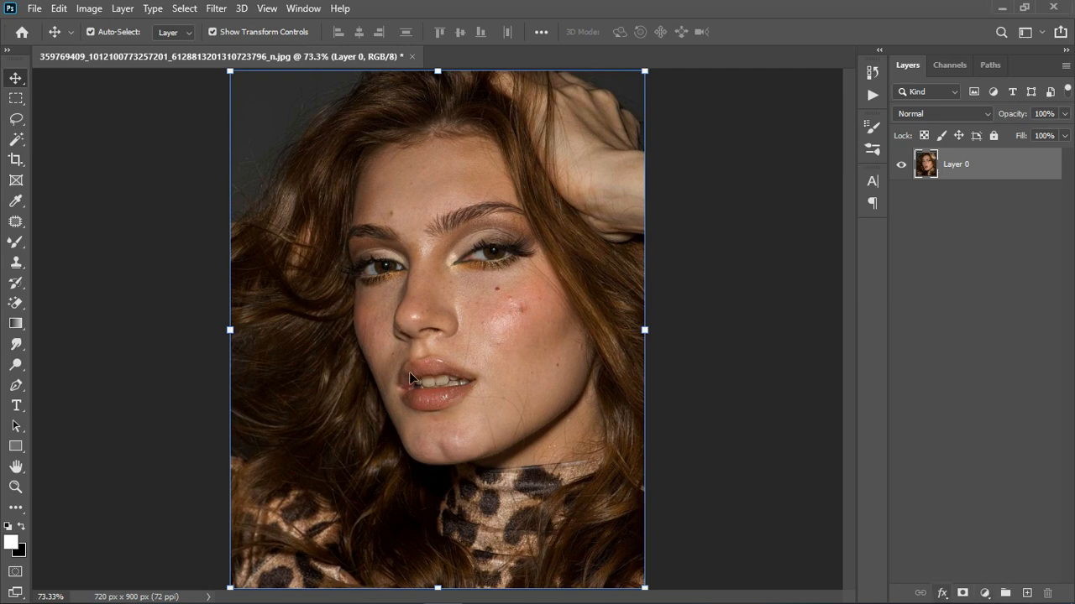
{"action": "scroll", "coordinate": [462, 228], "scroll_direction": "up", "scroll_amount": 4}
{"action": "scroll", "coordinate": [504, 311], "scroll_direction": "down", "scroll_amount": 1}
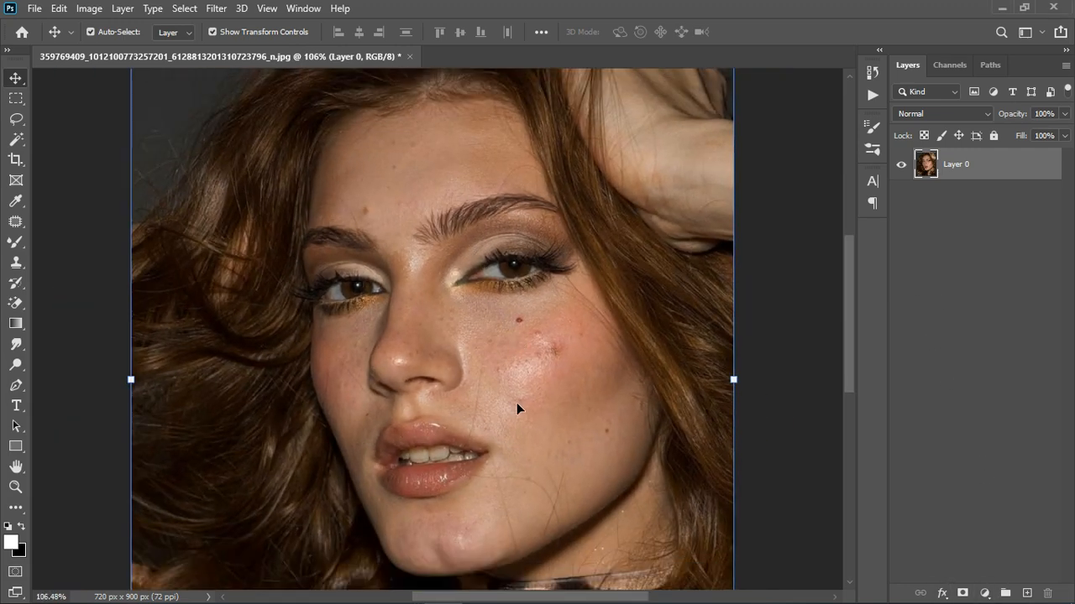
{"action": "scroll", "coordinate": [518, 408], "scroll_direction": "up", "scroll_amount": 1}
{"action": "scroll", "coordinate": [521, 404], "scroll_direction": "up", "scroll_amount": 2}
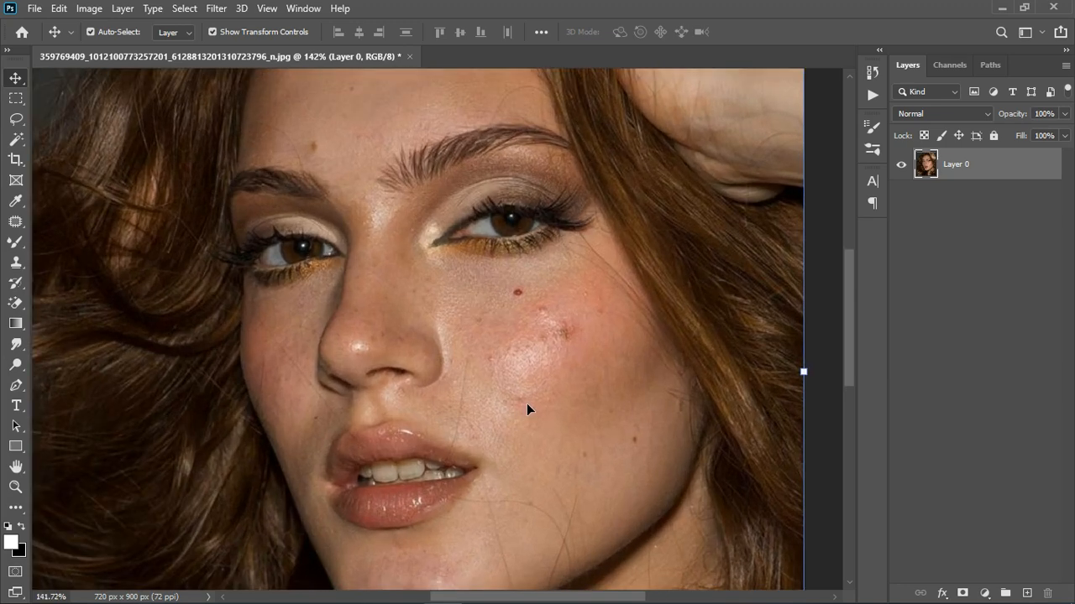
{"action": "scroll", "coordinate": [527, 402], "scroll_direction": "down", "scroll_amount": 2}
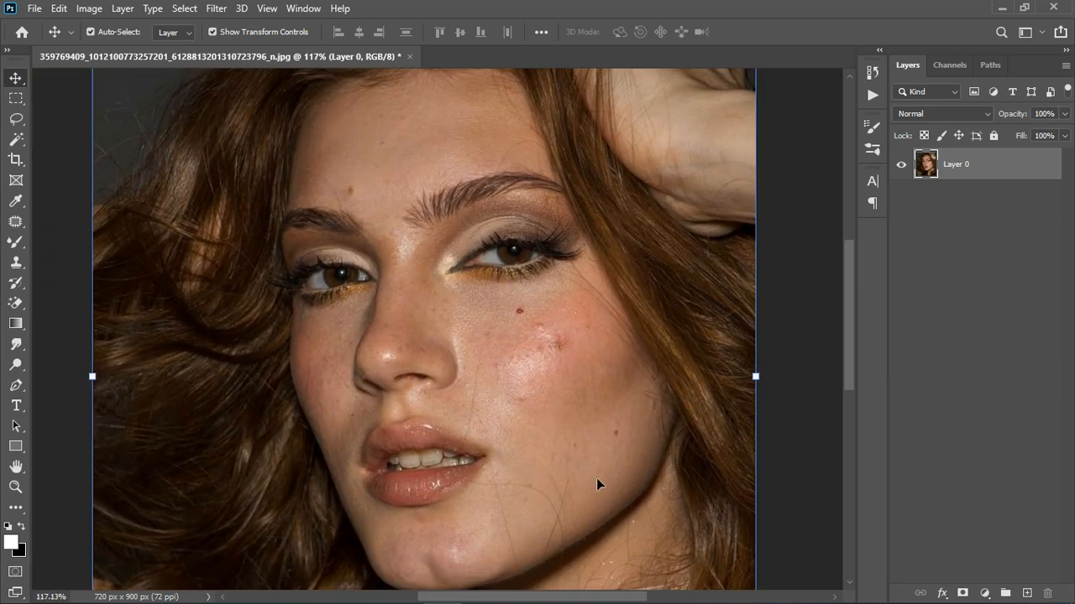
{"action": "scroll", "coordinate": [593, 439], "scroll_direction": "down", "scroll_amount": 3}
{"action": "scroll", "coordinate": [460, 319], "scroll_direction": "up", "scroll_amount": 5}
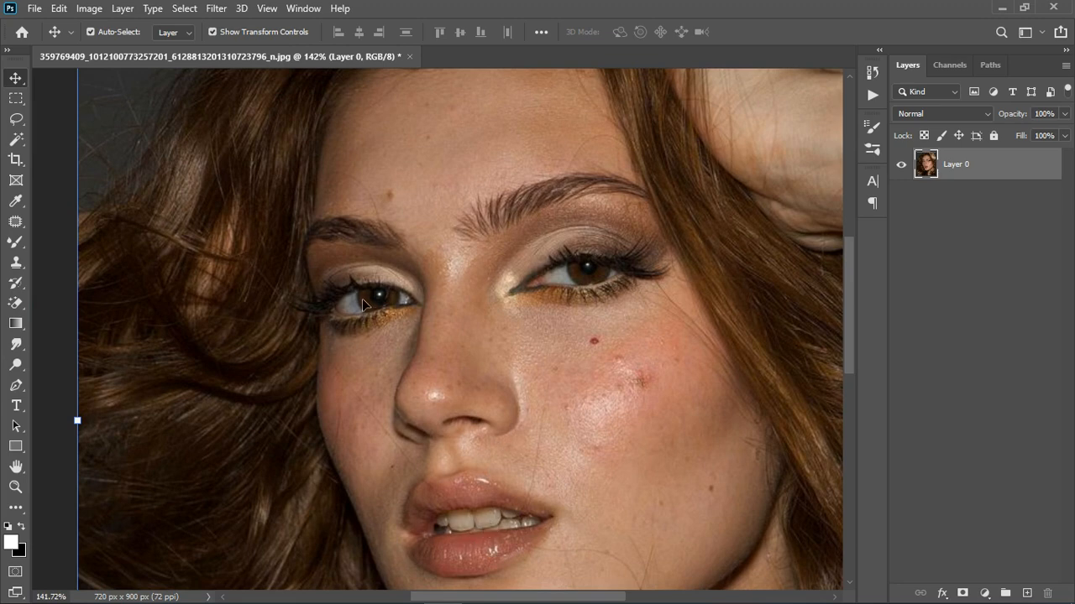
{"action": "scroll", "coordinate": [528, 348], "scroll_direction": "down", "scroll_amount": 3}
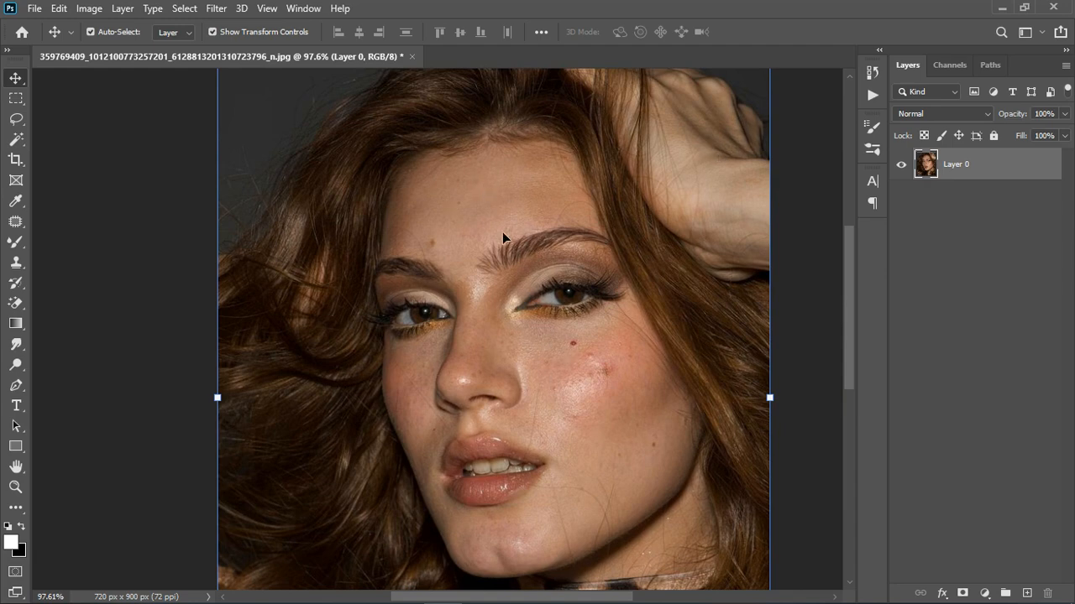
{"action": "scroll", "coordinate": [499, 277], "scroll_direction": "down", "scroll_amount": 1}
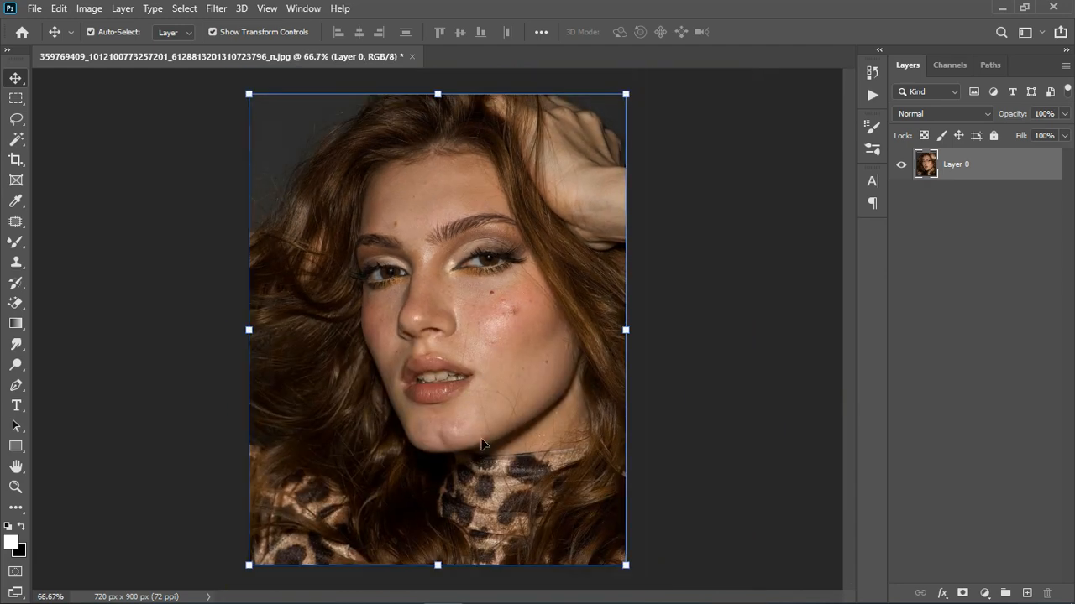
{"action": "scroll", "coordinate": [481, 305], "scroll_direction": "up", "scroll_amount": 1}
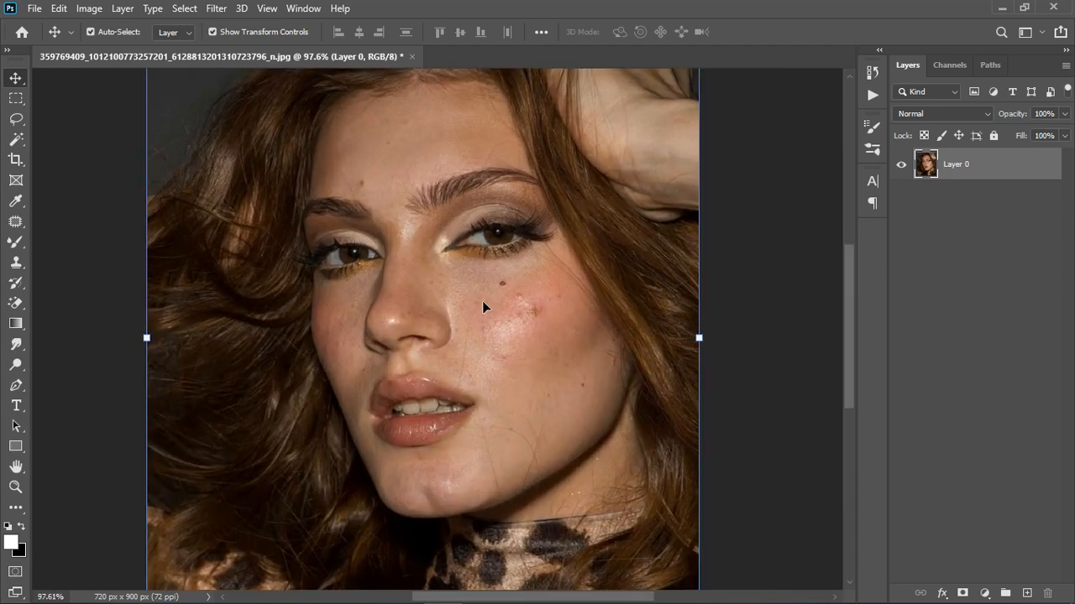
{"action": "scroll", "coordinate": [482, 300], "scroll_direction": "down", "scroll_amount": 1}
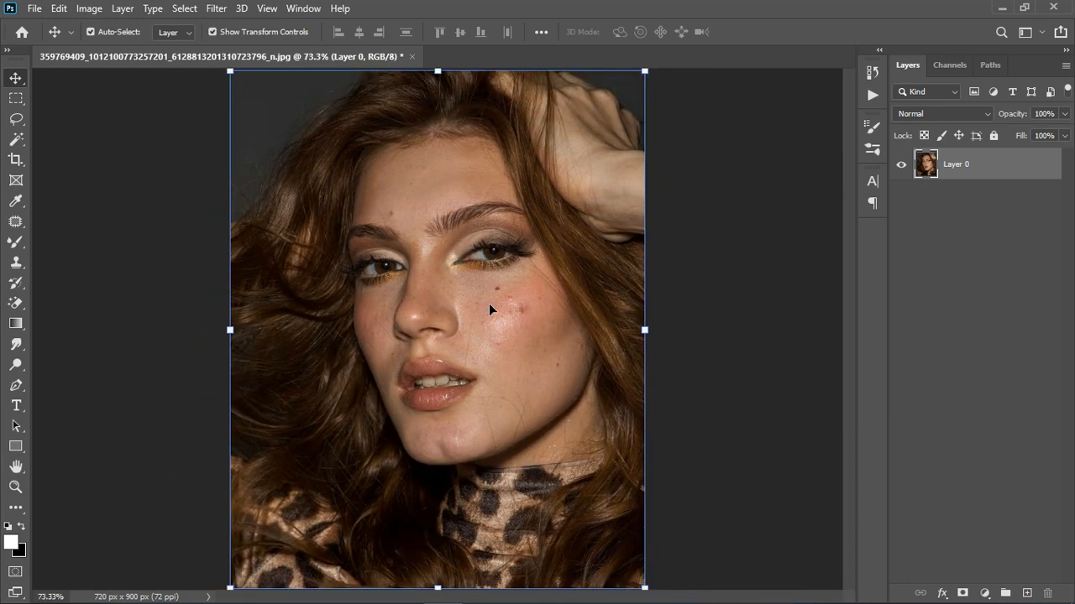
{"action": "scroll", "coordinate": [487, 311], "scroll_direction": "down", "scroll_amount": 1}
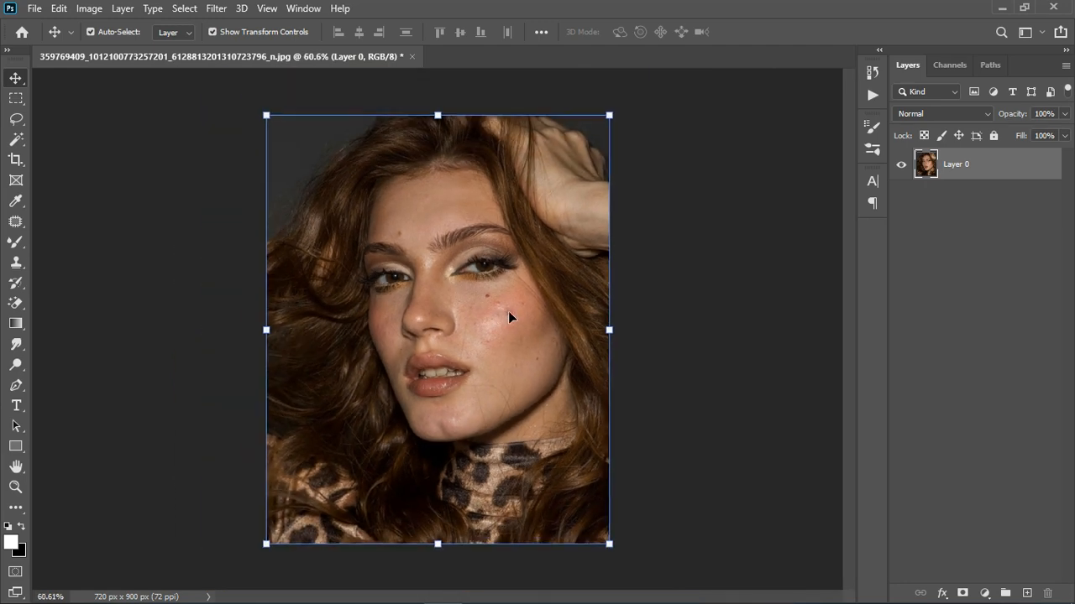
Step: Add a white solid color fill layer above the photo and hide it
{"action": "left_click", "coordinate": [985, 593]}
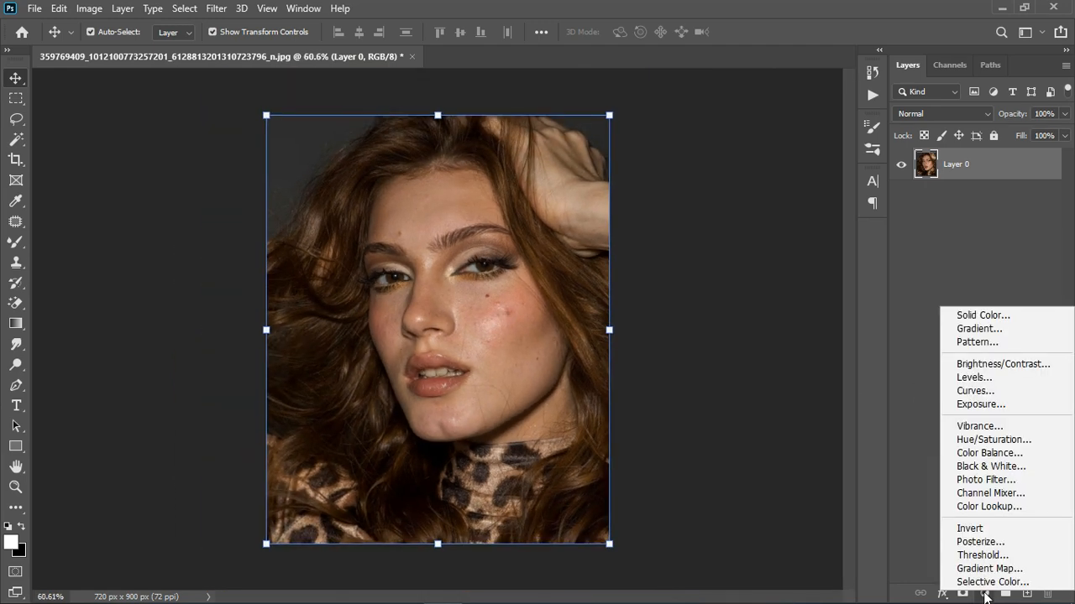
{"action": "left_click", "coordinate": [993, 316]}
{"action": "left_click", "coordinate": [999, 294]}
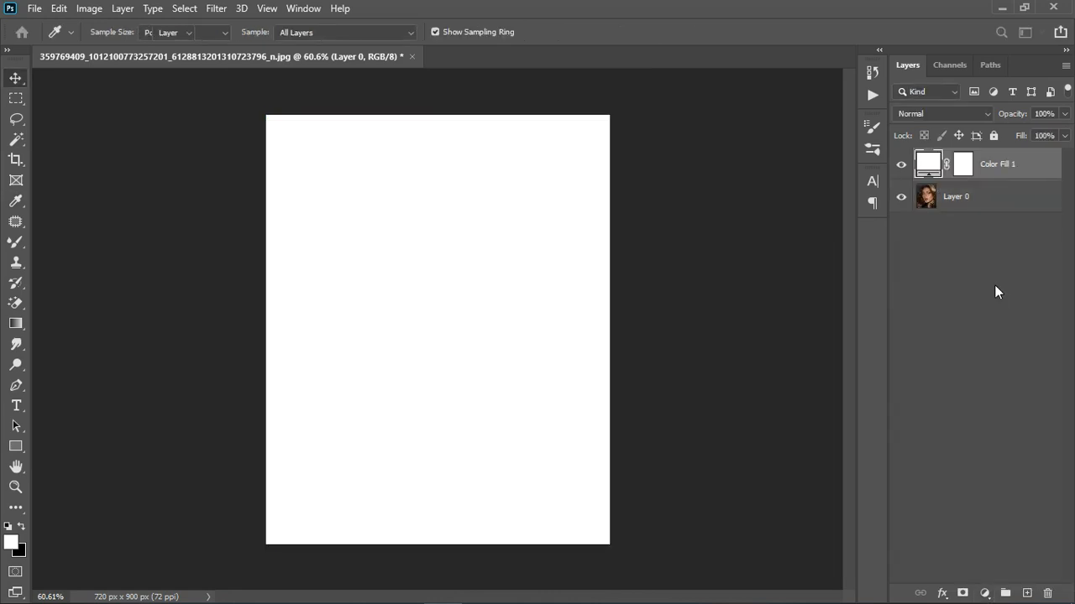
{"action": "key", "text": "v"}
{"action": "left_click", "coordinate": [901, 164]}
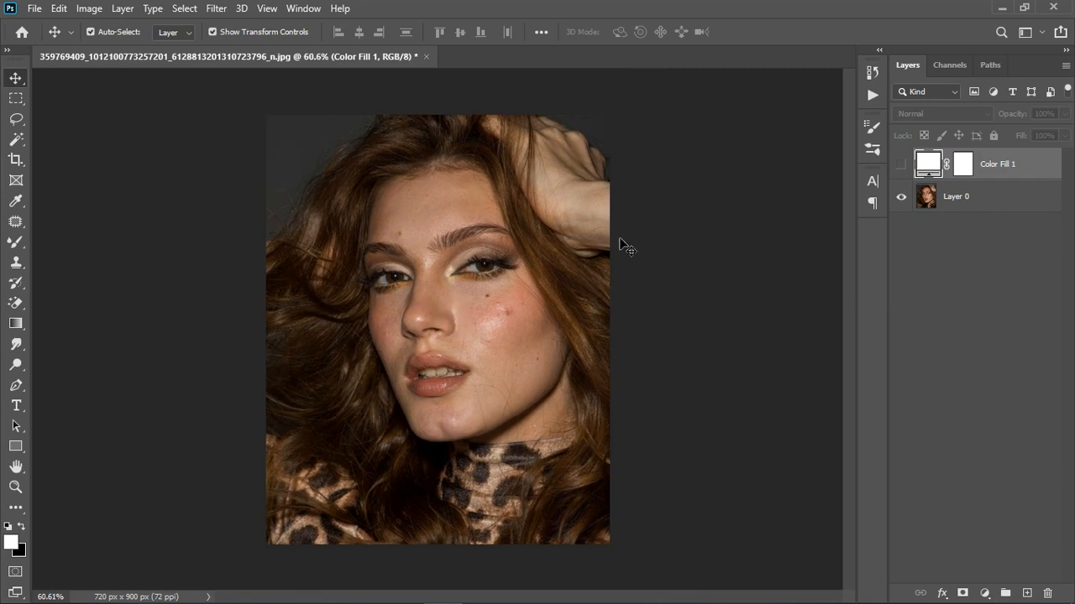
Step: Recolor the solid fill with a tone sampled from the woman's teeth (ab927e) and make the fill layer visible again
{"action": "scroll", "coordinate": [438, 281], "scroll_direction": "up", "scroll_amount": 1}
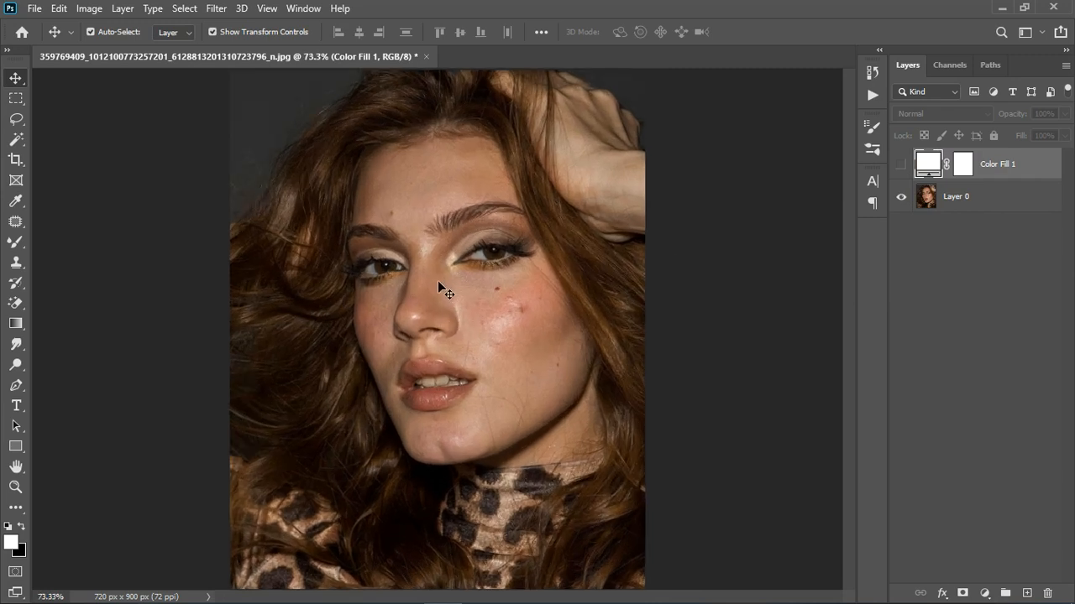
{"action": "double_click", "coordinate": [927, 166]}
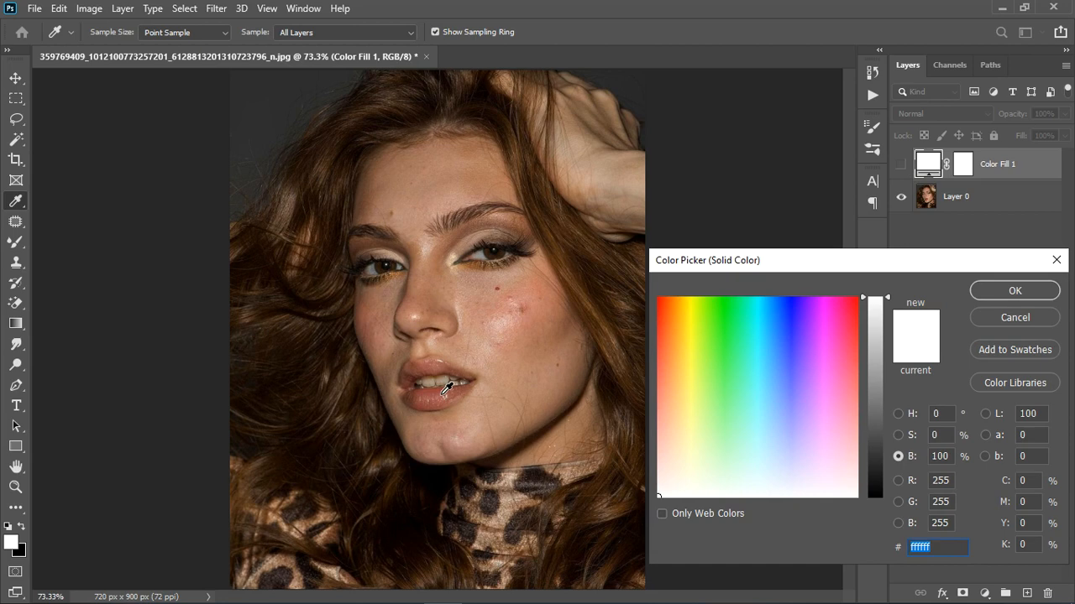
{"action": "left_click", "coordinate": [447, 387]}
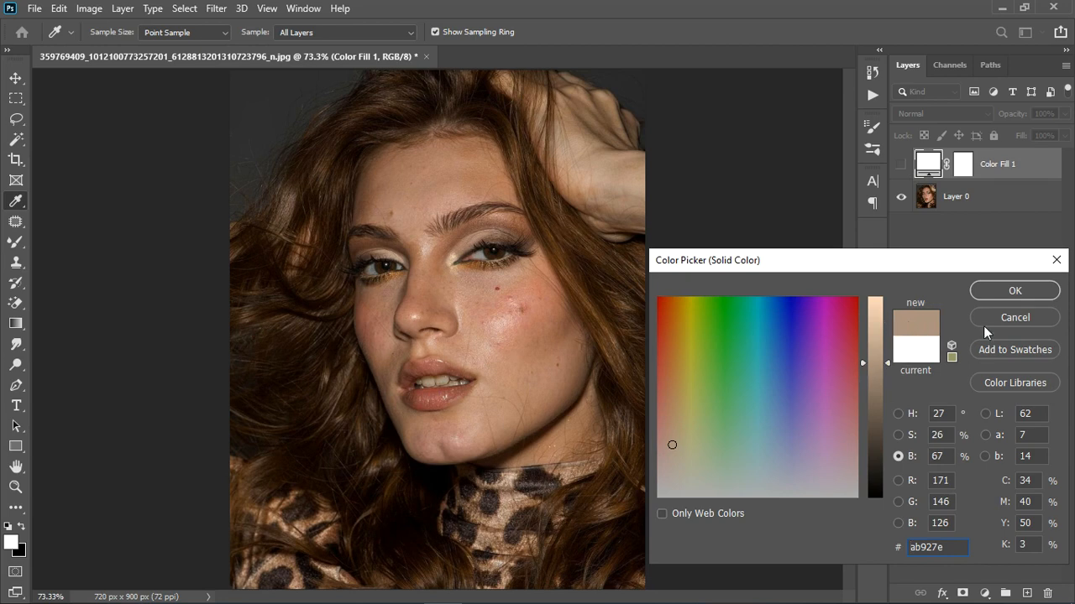
{"action": "left_click", "coordinate": [1000, 293]}
{"action": "left_click", "coordinate": [904, 165]}
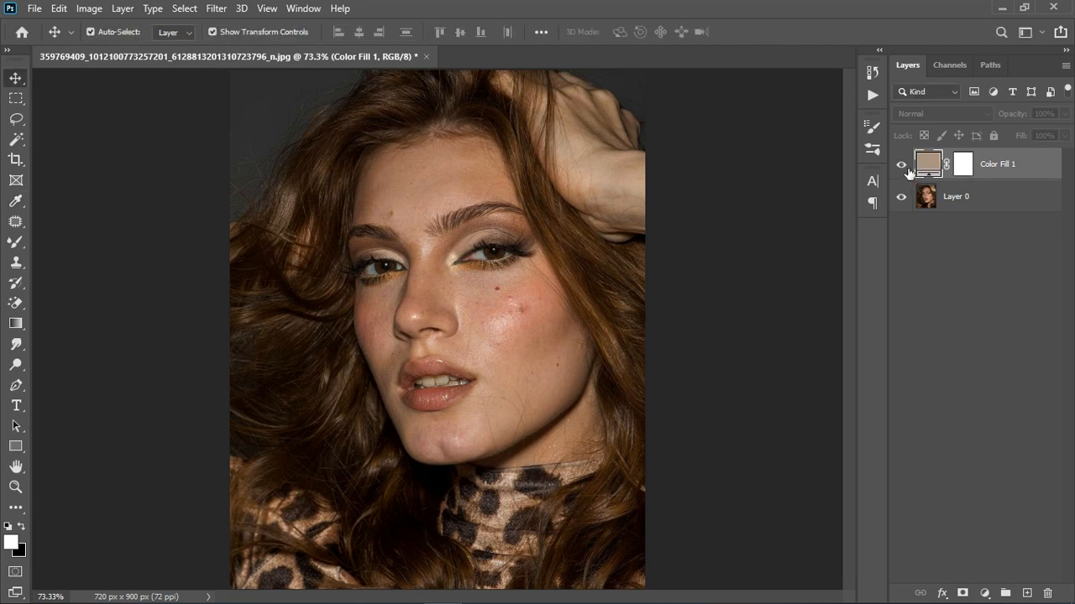
Step: Set the color fill layer's blend mode to Divide
{"action": "scroll", "coordinate": [483, 335], "scroll_direction": "down", "scroll_amount": 3}
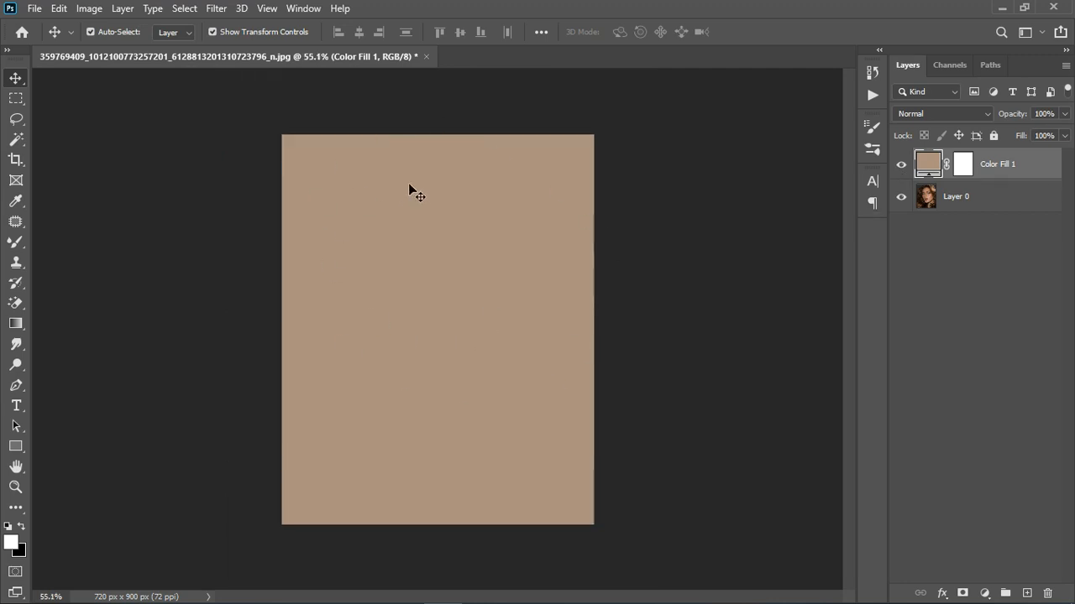
{"action": "left_click", "coordinate": [961, 112]}
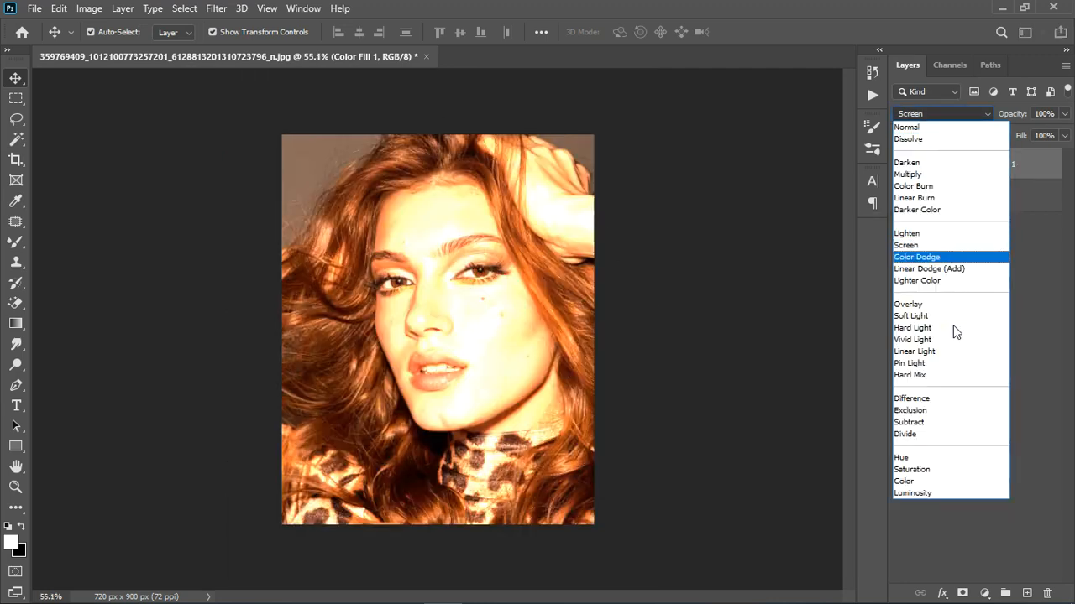
{"action": "left_click", "coordinate": [932, 434]}
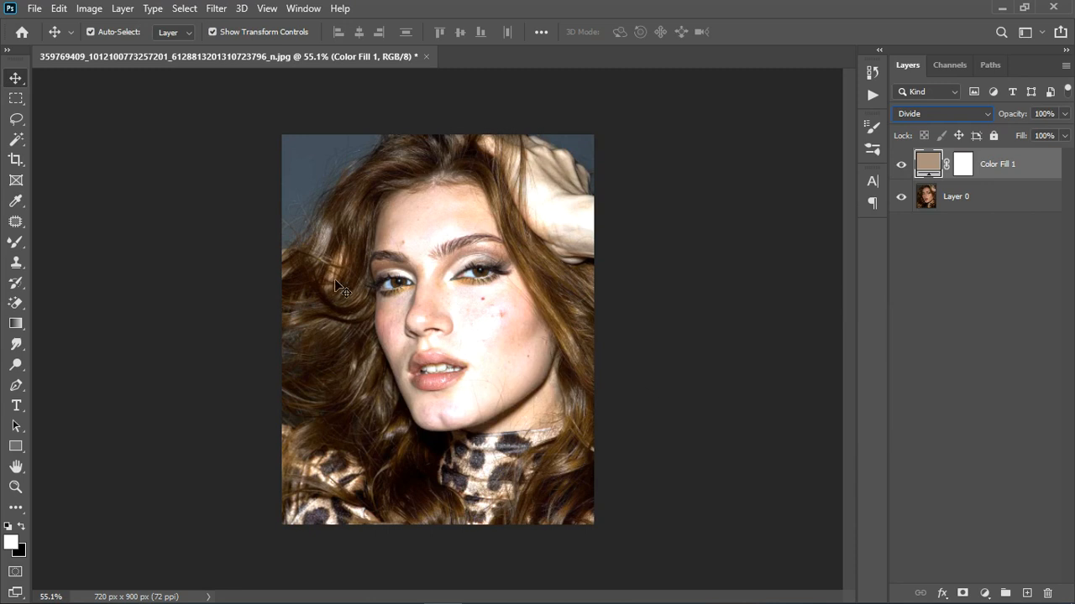
{"action": "scroll", "coordinate": [365, 264], "scroll_direction": "up", "scroll_amount": 3}
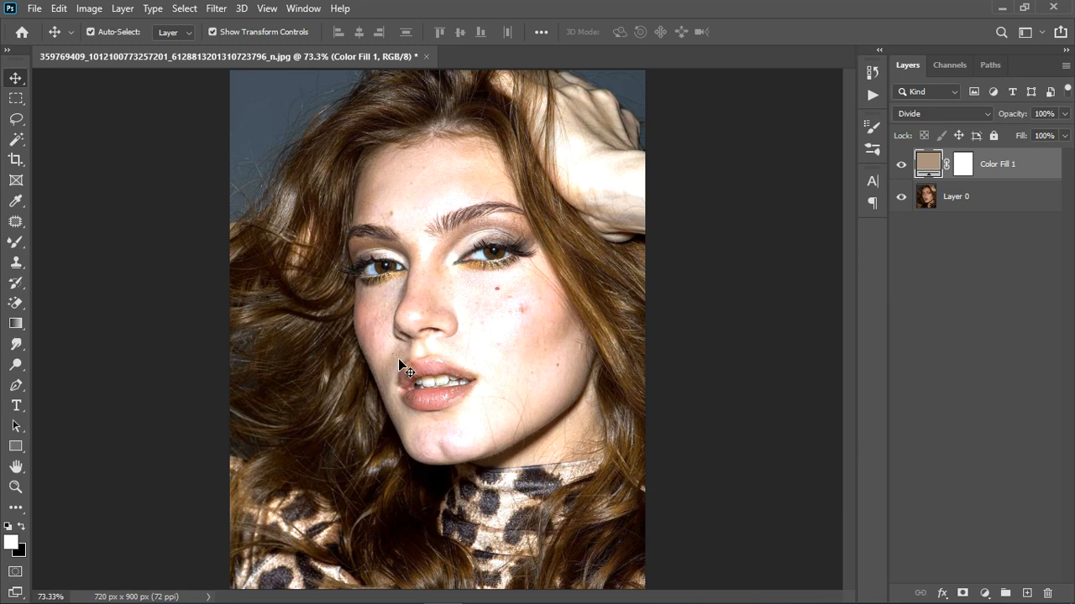
{"action": "scroll", "coordinate": [475, 326], "scroll_direction": "down", "scroll_amount": 2}
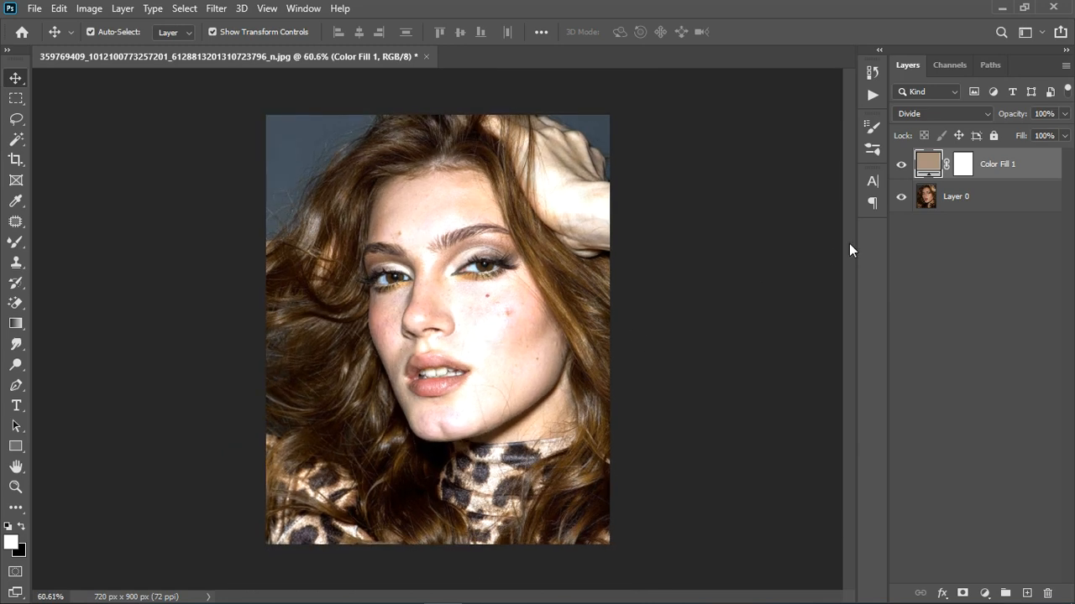
Step: Raise the fill color's brightness to 86%, keeping its hue and saturation
{"action": "double_click", "coordinate": [933, 165]}
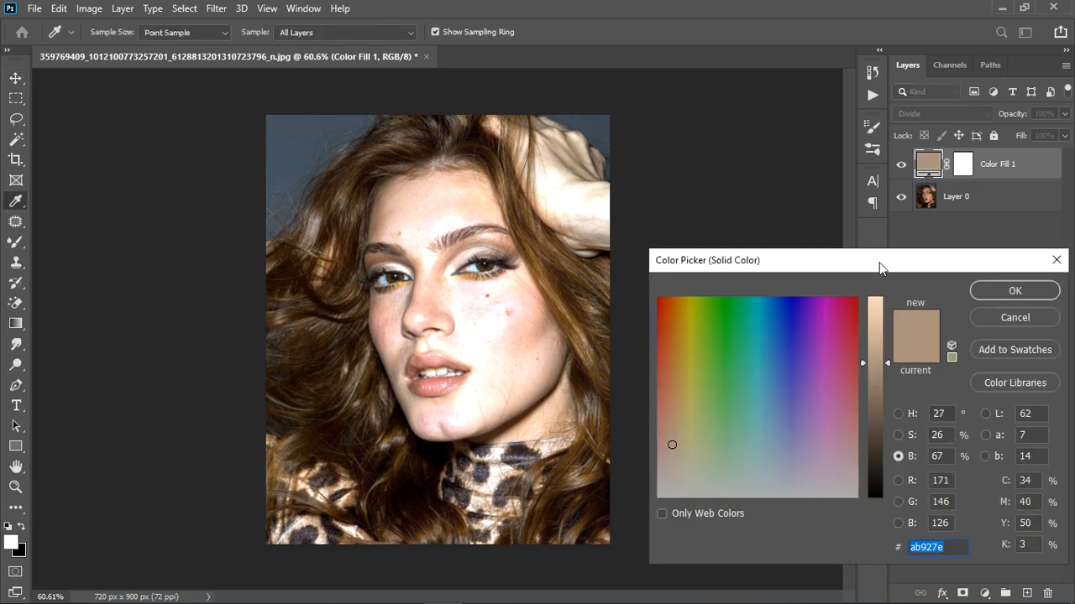
{"action": "left_click_drag", "start_coordinate": [881, 262], "coordinate": [892, 225]}
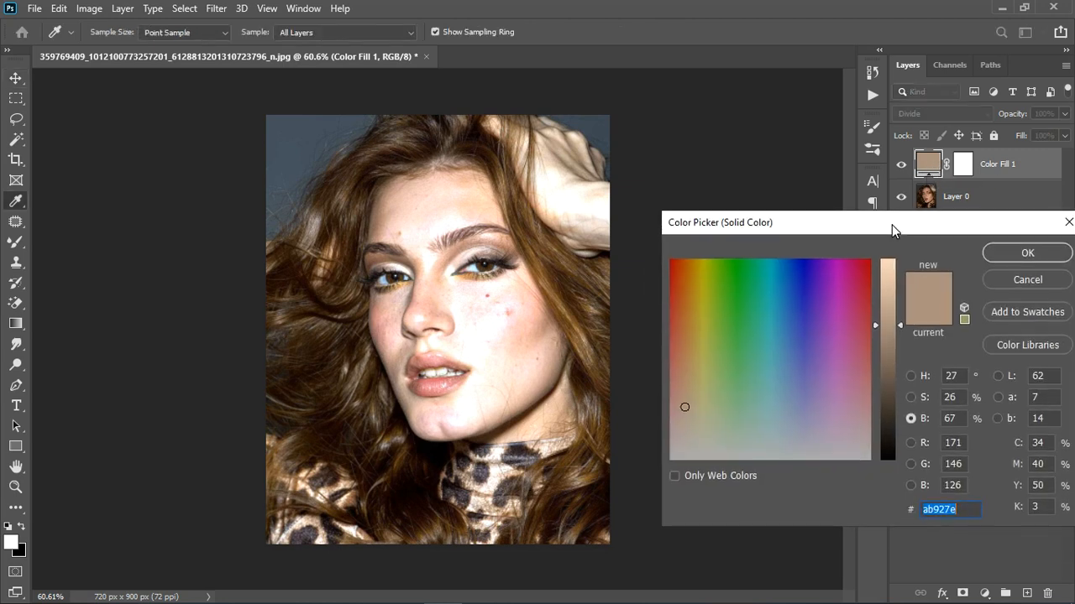
{"action": "left_click", "coordinate": [911, 419]}
{"action": "left_click_drag", "start_coordinate": [903, 324], "coordinate": [904, 286]}
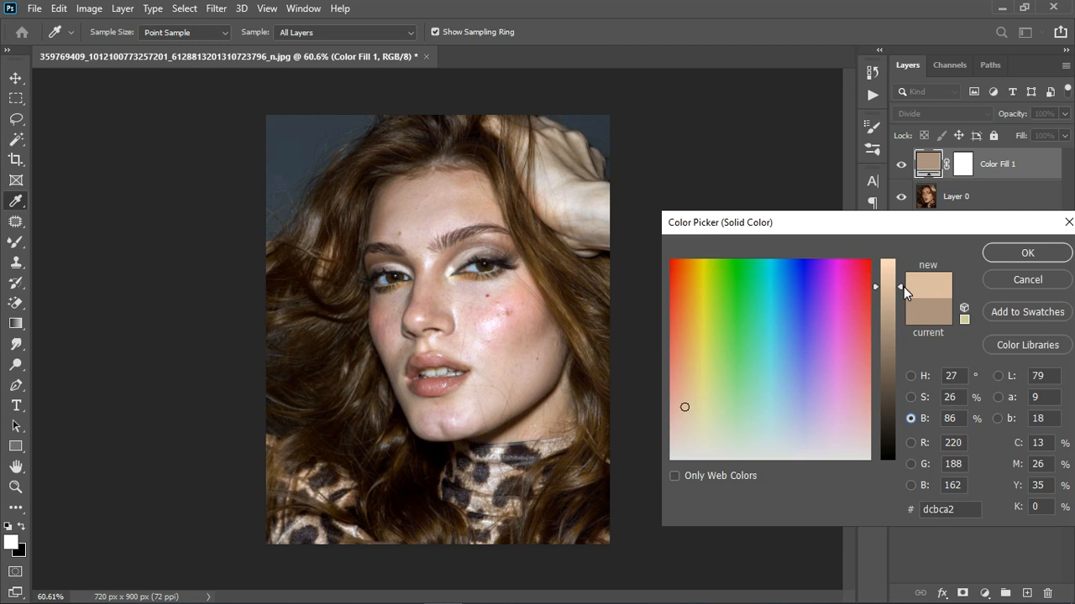
{"action": "left_click", "coordinate": [1003, 254]}
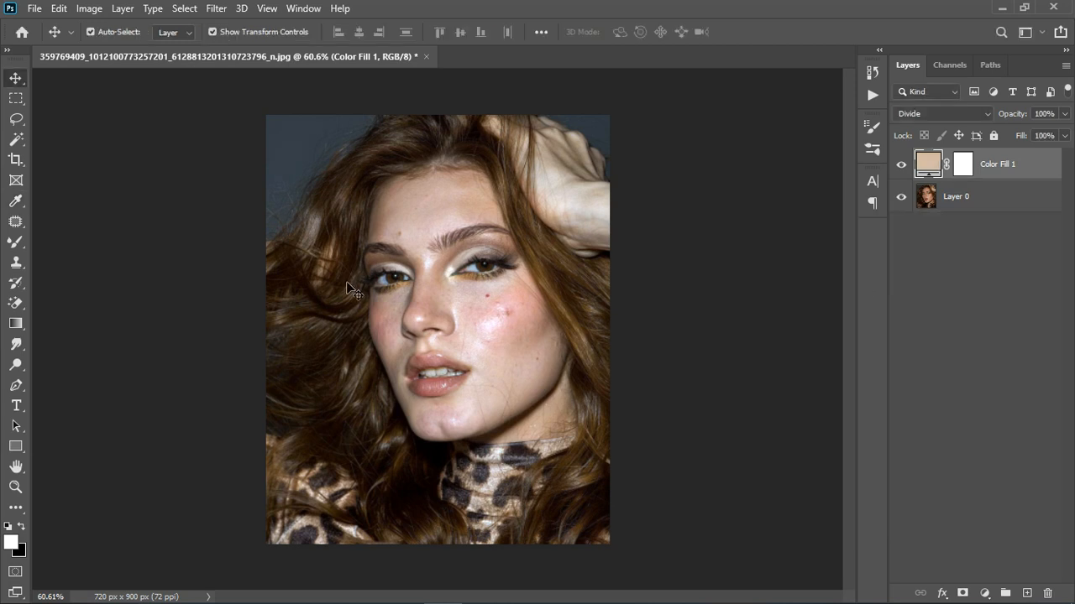
Step: Compare the portrait with and without the color fill layer
{"action": "scroll", "coordinate": [359, 276], "scroll_direction": "up", "scroll_amount": 2}
{"action": "scroll", "coordinate": [365, 276], "scroll_direction": "down", "scroll_amount": 1}
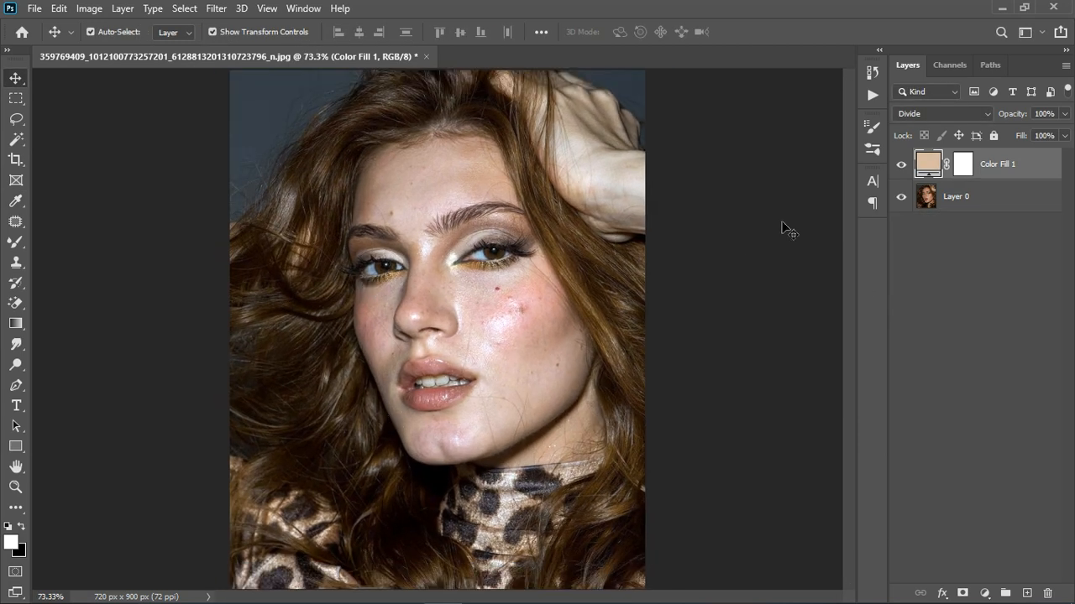
{"action": "left_click", "coordinate": [901, 164]}
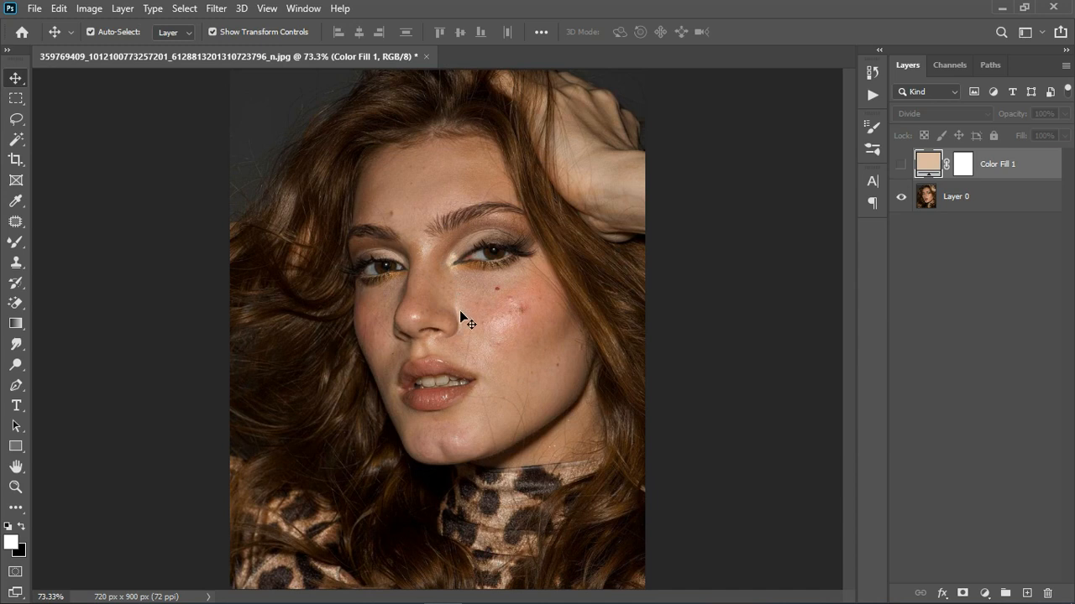
{"action": "left_click", "coordinate": [903, 167]}
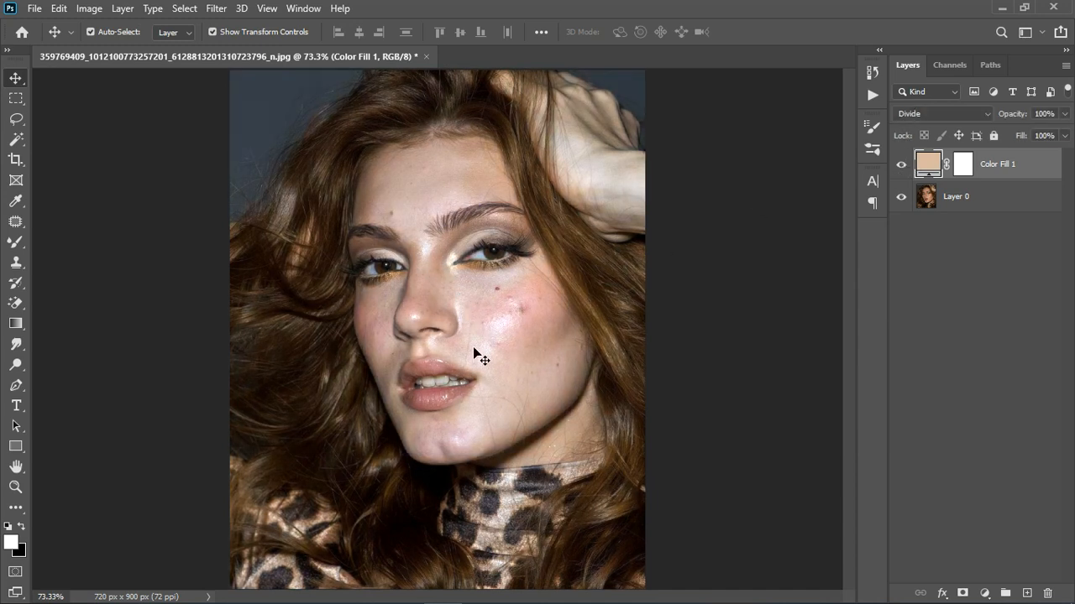
Step: Brighten the fill color slightly to 89% brightness (e4c3a8), keeping its hue and saturation
{"action": "double_click", "coordinate": [939, 167]}
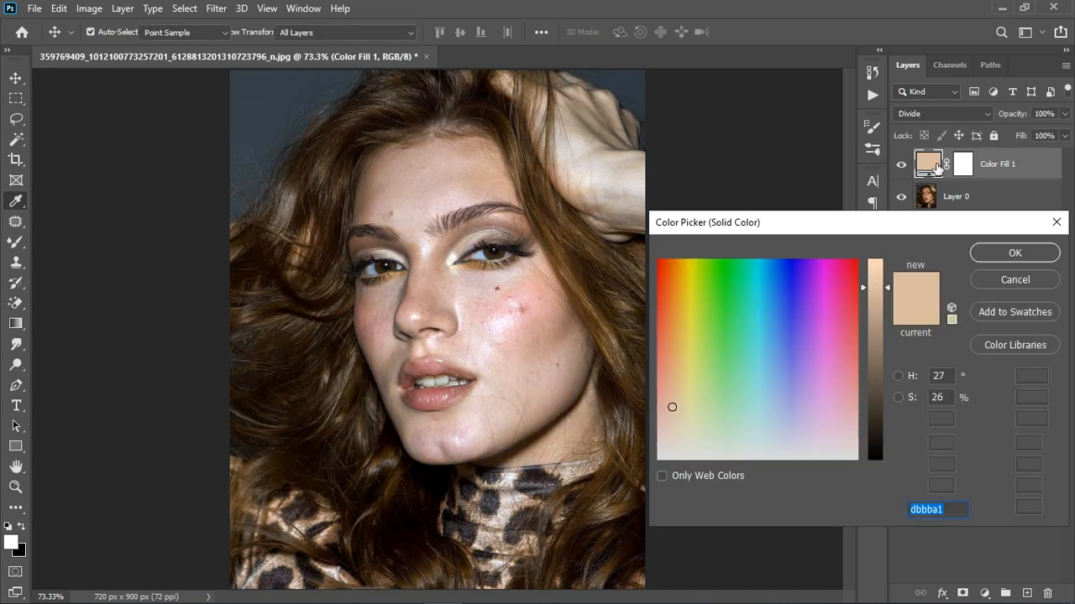
{"action": "mouse_move", "coordinate": [884, 287]}
{"action": "left_mouse_down"}
{"action": "mouse_move", "coordinate": [892, 236]}
{"action": "mouse_move", "coordinate": [894, 281]}
{"action": "left_mouse_up"}
{"action": "left_click", "coordinate": [1015, 255]}
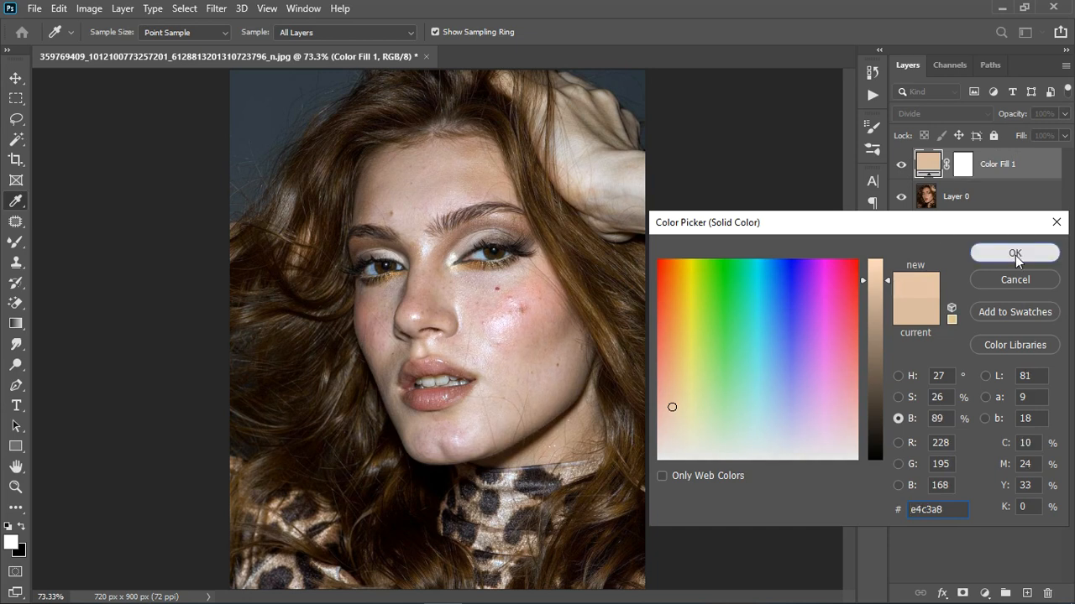
{"action": "key", "text": "v"}
{"action": "scroll", "coordinate": [649, 289], "scroll_direction": "down", "scroll_amount": 2}
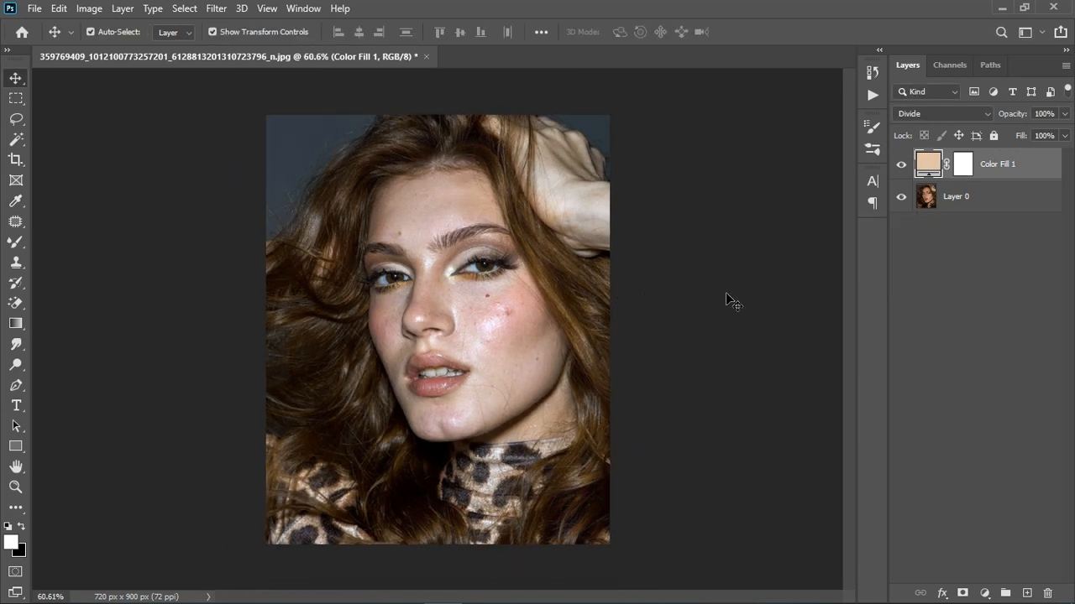
Step: Lower the color fill layer's opacity to 62%
{"action": "left_click", "coordinate": [1064, 115]}
{"action": "left_click_drag", "start_coordinate": [1065, 134], "coordinate": [1044, 135]}
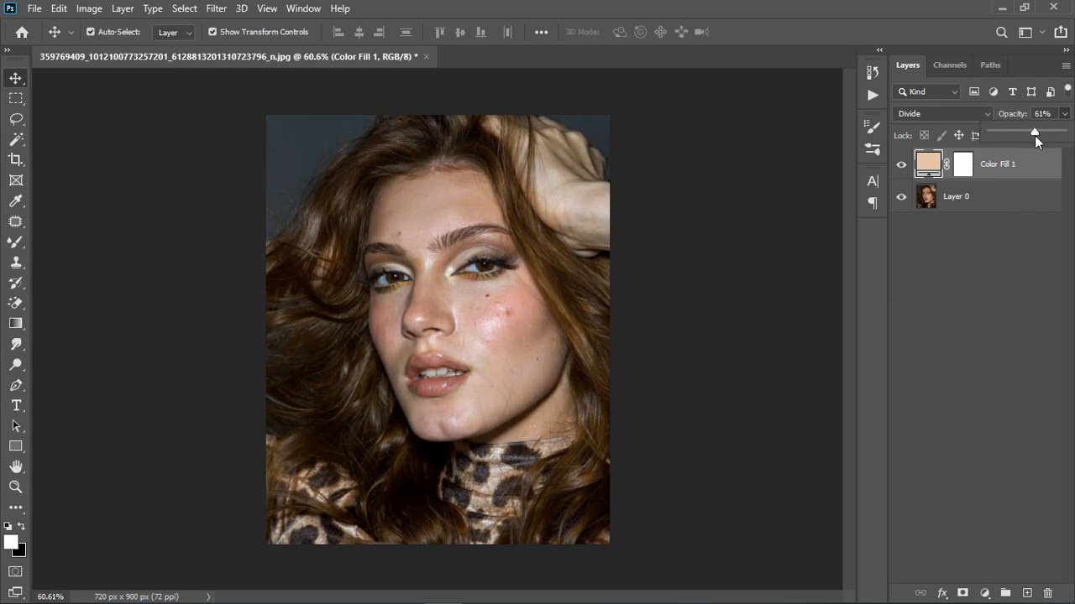
{"action": "left_click_drag", "start_coordinate": [1034, 135], "coordinate": [1035, 135]}
Step: Compare the full portrait and a closer view of the face with and without the color fill layer
{"action": "left_click", "coordinate": [904, 166]}
{"action": "left_click", "coordinate": [904, 166]}
{"action": "scroll", "coordinate": [408, 315], "scroll_direction": "up", "scroll_amount": 5}
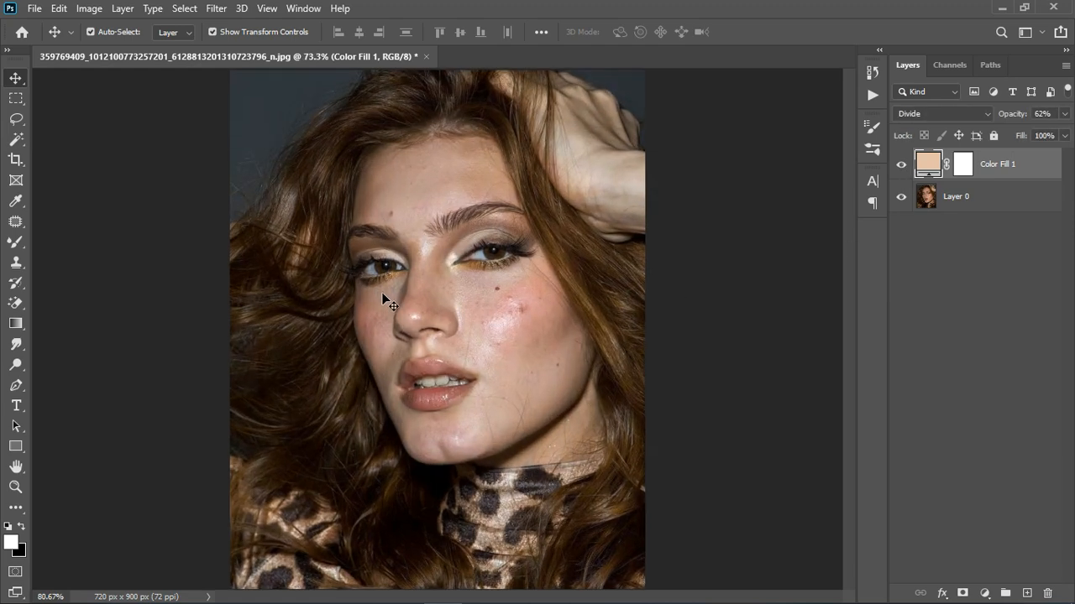
{"action": "left_click", "coordinate": [901, 166]}
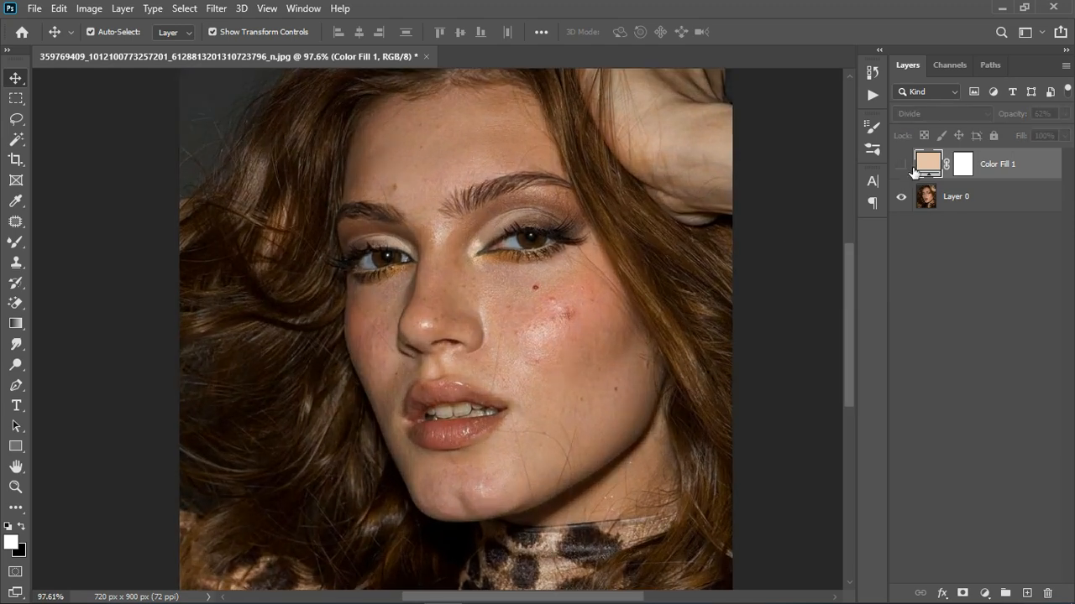
{"action": "left_click", "coordinate": [902, 166]}
{"action": "scroll", "coordinate": [472, 320], "scroll_direction": "down", "scroll_amount": 3}
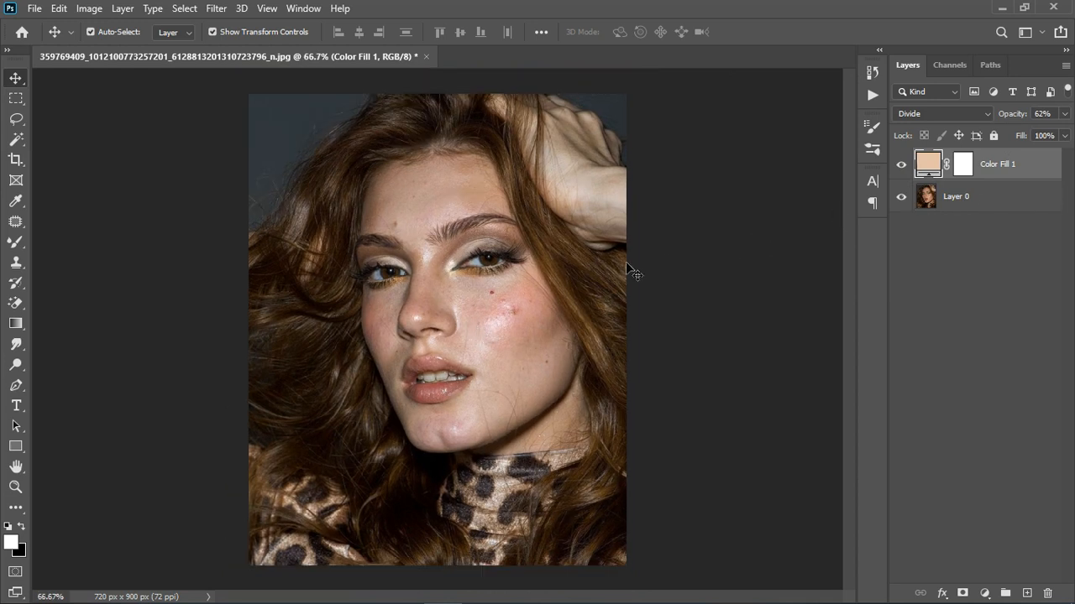
{"action": "left_click", "coordinate": [903, 167]}
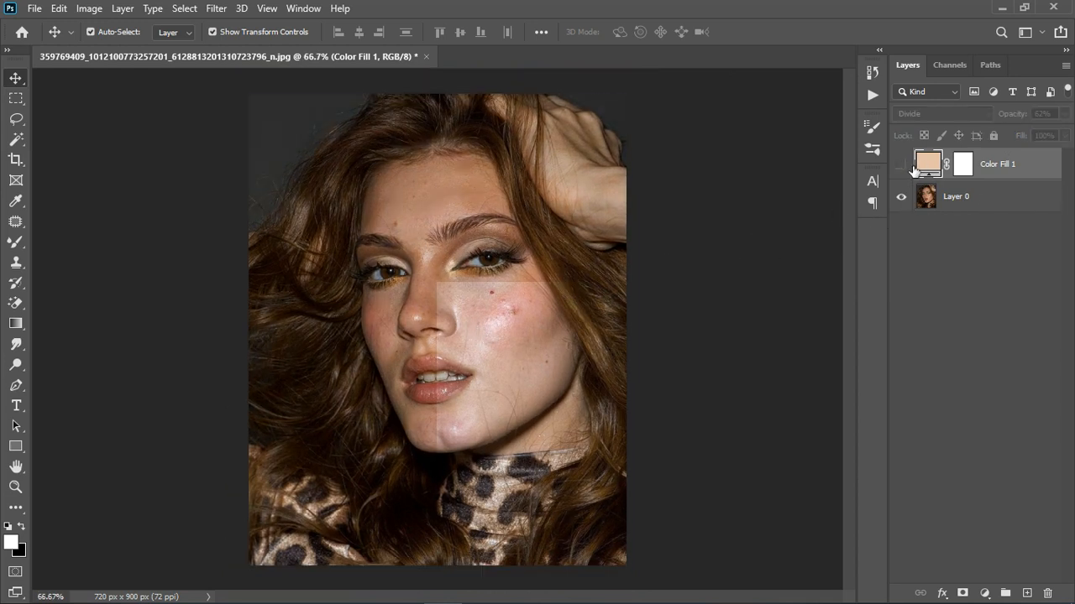
{"action": "left_click", "coordinate": [902, 166]}
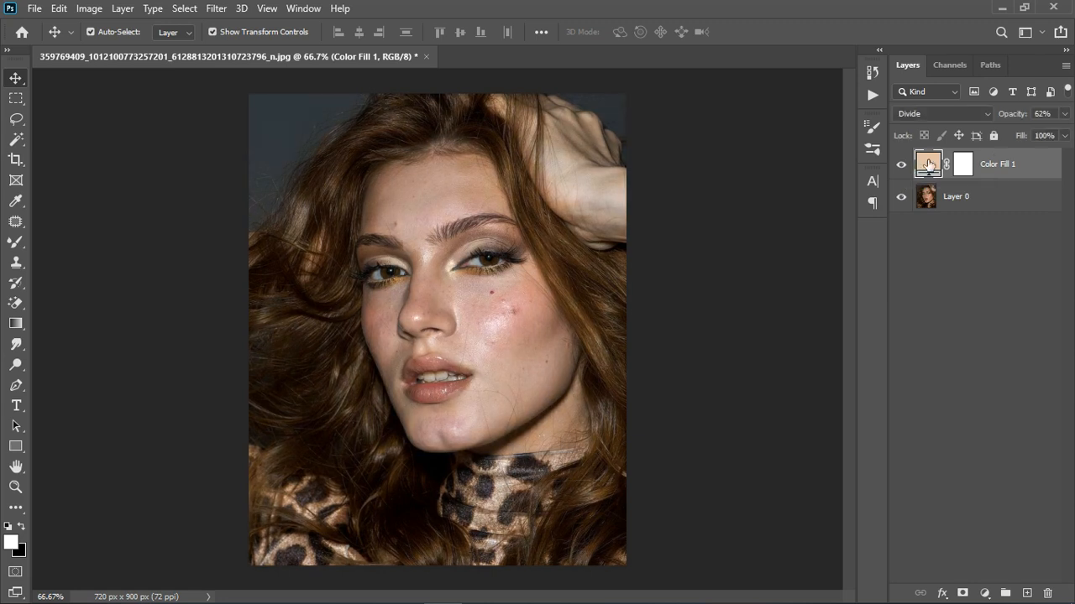
Step: Set the color fill layer's opacity to 60%
{"action": "left_click", "coordinate": [1064, 114]}
{"action": "left_click", "coordinate": [1065, 115]}
{"action": "scroll", "coordinate": [446, 198], "scroll_direction": "up", "scroll_amount": 3}
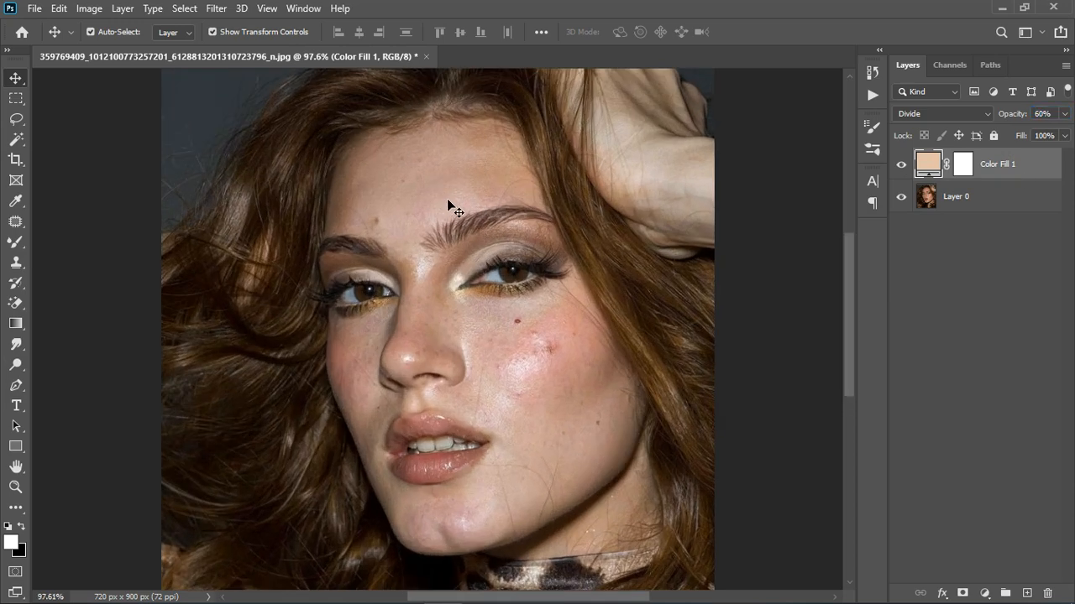
{"action": "scroll", "coordinate": [446, 198], "scroll_direction": "down", "scroll_amount": 1}
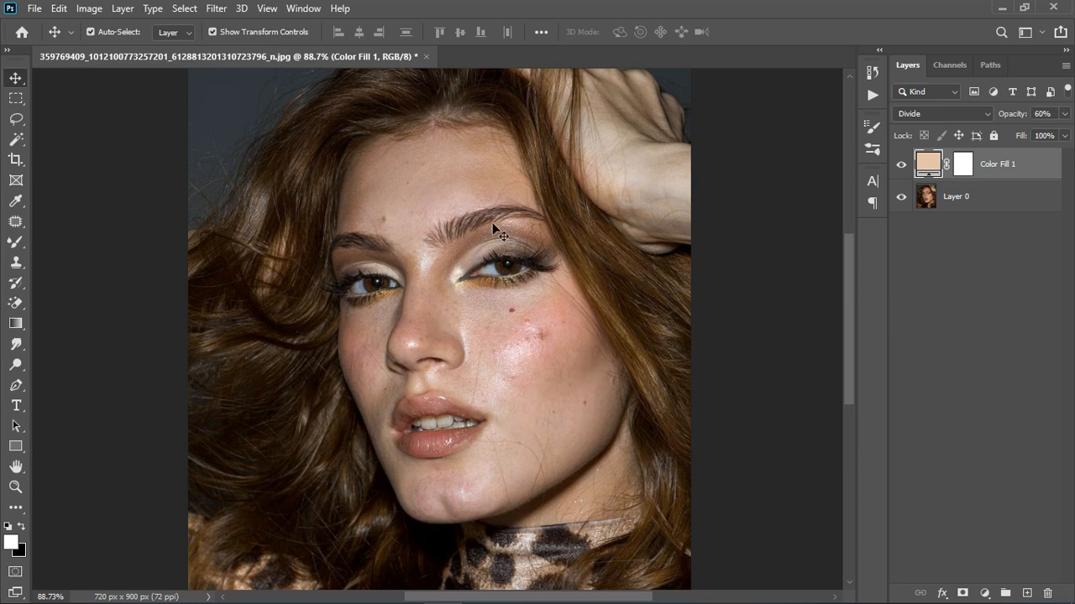
Step: Add a Hue/Saturation adjustment layer, sample the reddened cheek to target Reds, and shift the color range to 322°/351°–21°\51°
{"action": "left_click", "coordinate": [984, 594]}
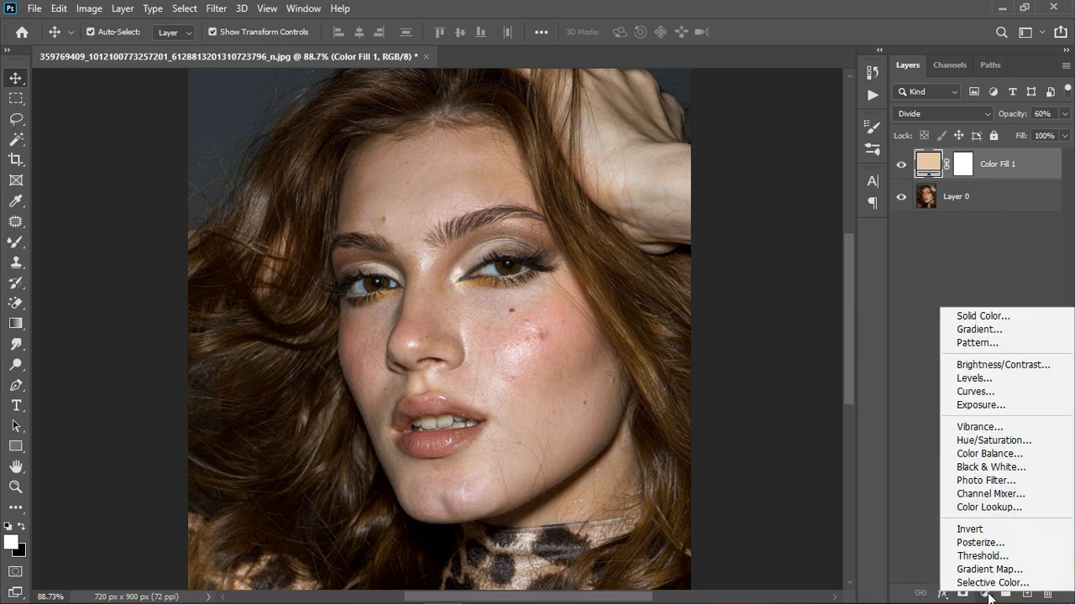
{"action": "left_click", "coordinate": [982, 442]}
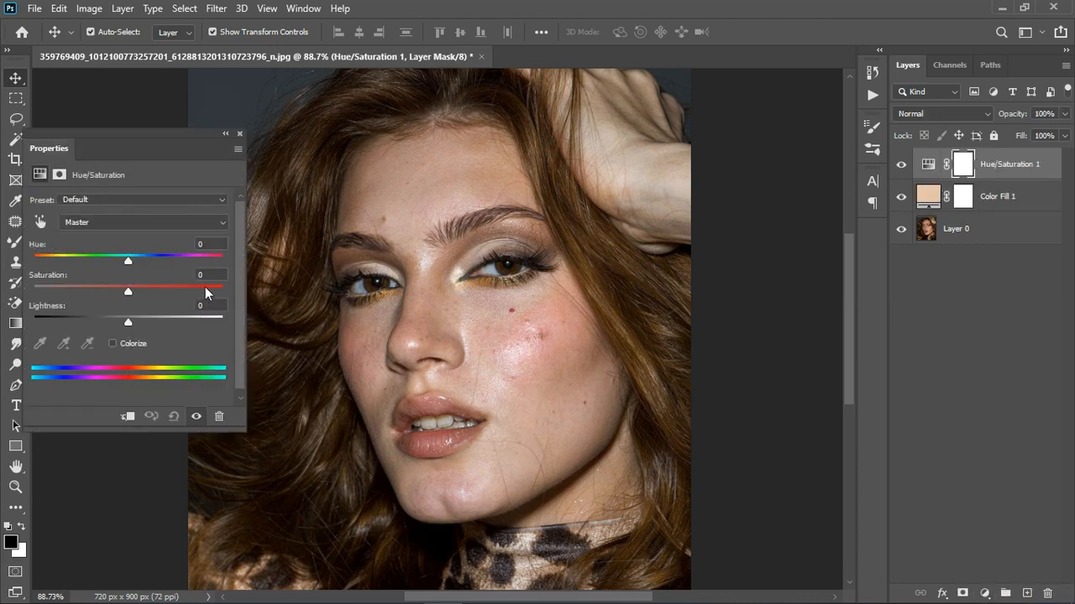
{"action": "left_click", "coordinate": [39, 222]}
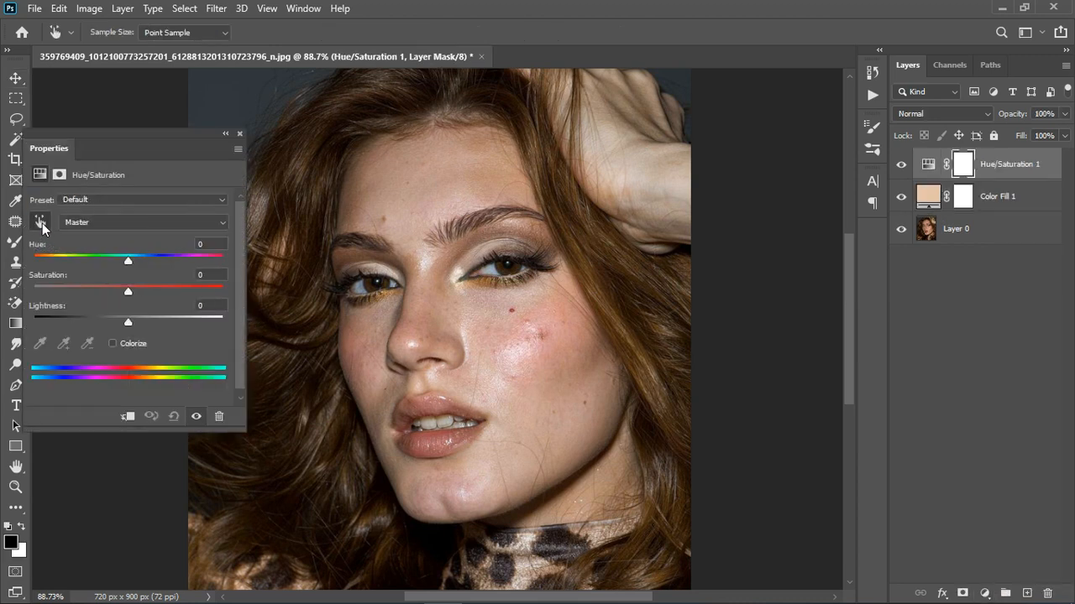
{"action": "left_click", "coordinate": [558, 337]}
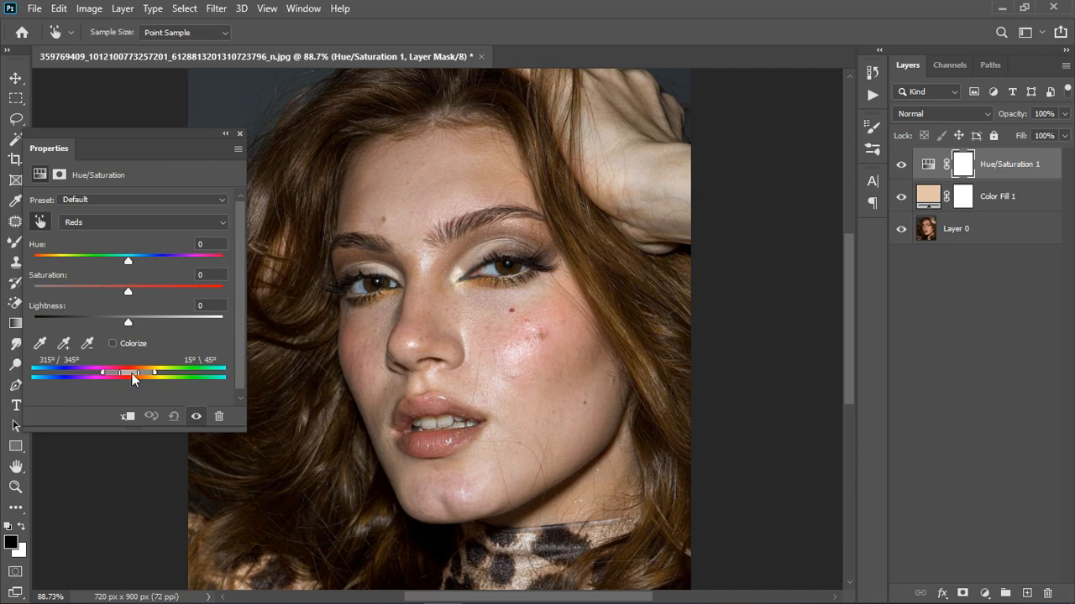
{"action": "left_click_drag", "start_coordinate": [132, 375], "coordinate": [135, 375]}
Step: Set the Reds hue to +180 and inspect which areas of the portrait the range affects
{"action": "left_click_drag", "start_coordinate": [129, 261], "coordinate": [225, 260]}
{"action": "scroll", "coordinate": [545, 334], "scroll_direction": "up", "scroll_amount": 5}
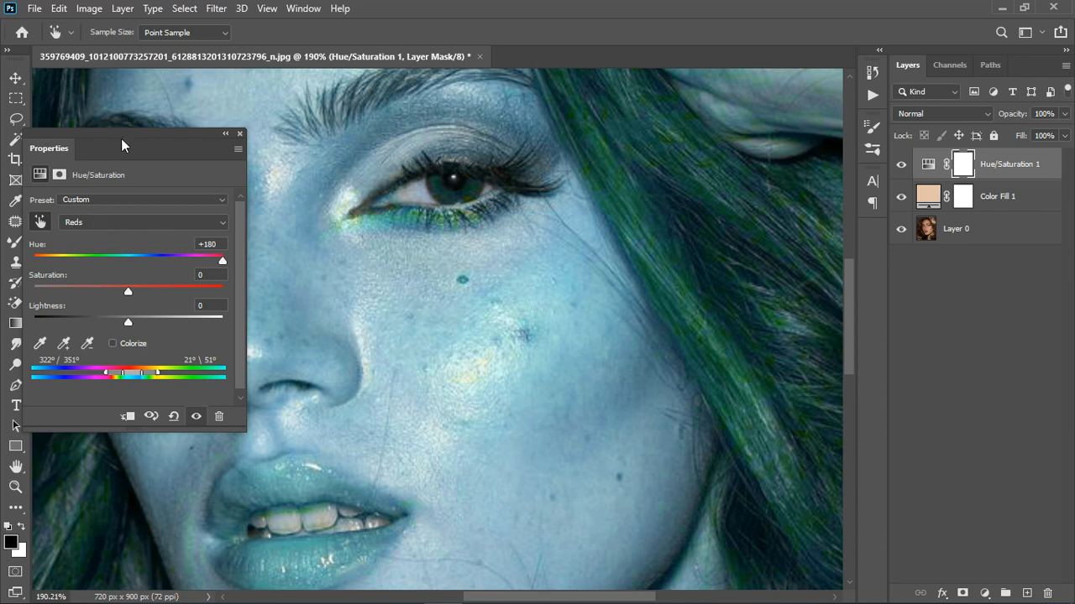
{"action": "left_click_drag", "start_coordinate": [121, 144], "coordinate": [728, 130]}
{"action": "scroll", "coordinate": [254, 314], "scroll_direction": "down", "scroll_amount": 5}
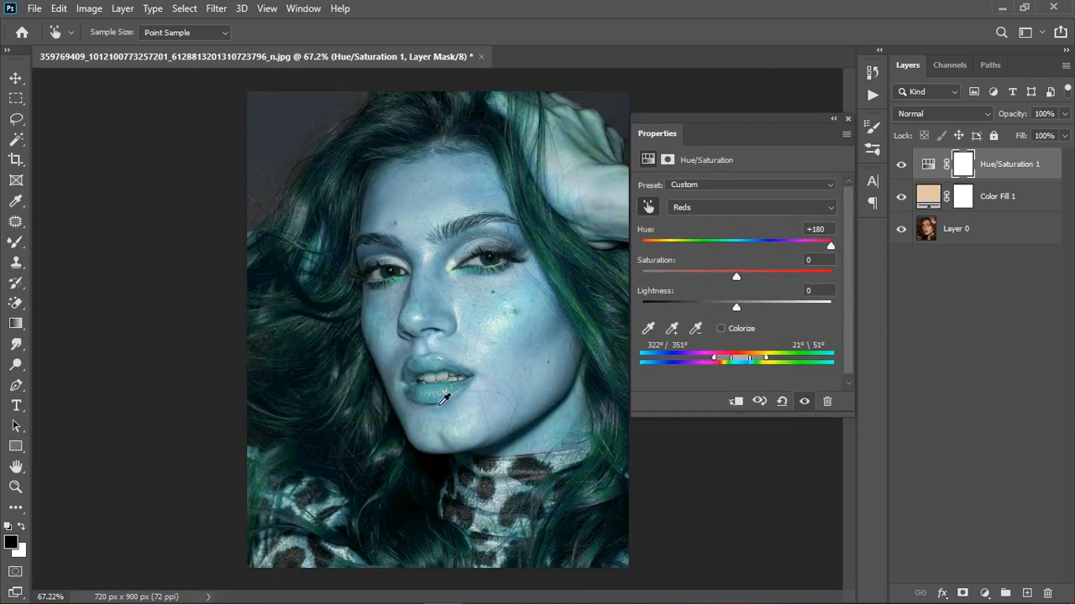
{"action": "scroll", "coordinate": [444, 398], "scroll_direction": "up", "scroll_amount": 2}
{"action": "left_click_drag", "start_coordinate": [829, 244], "coordinate": [831, 244]}
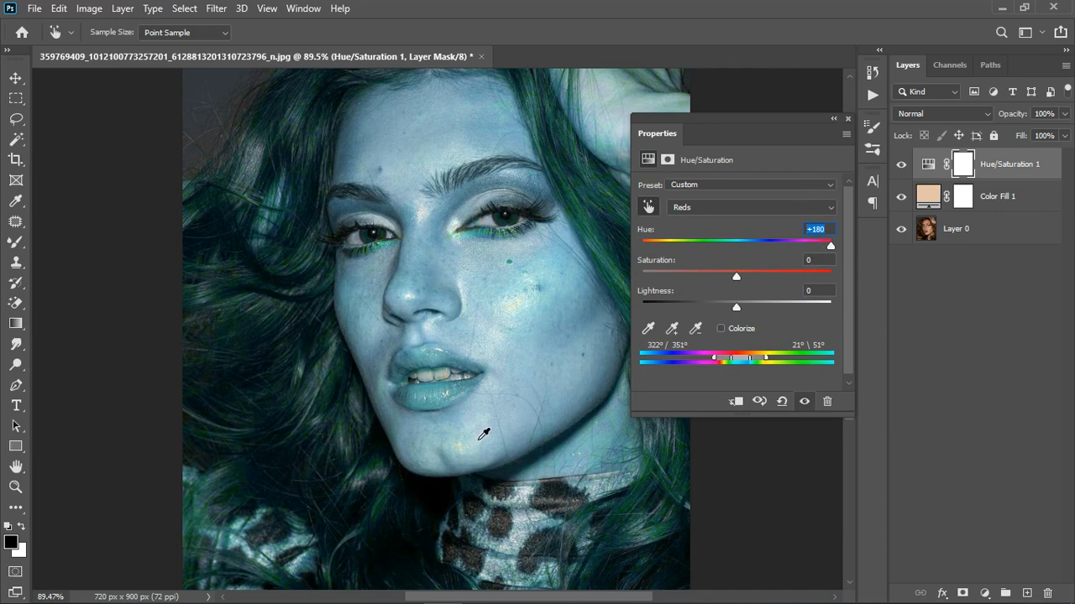
Step: Reset the Reds hue to 0 and delete the Hue/Saturation adjustment layer
{"action": "type", "text": "0"}
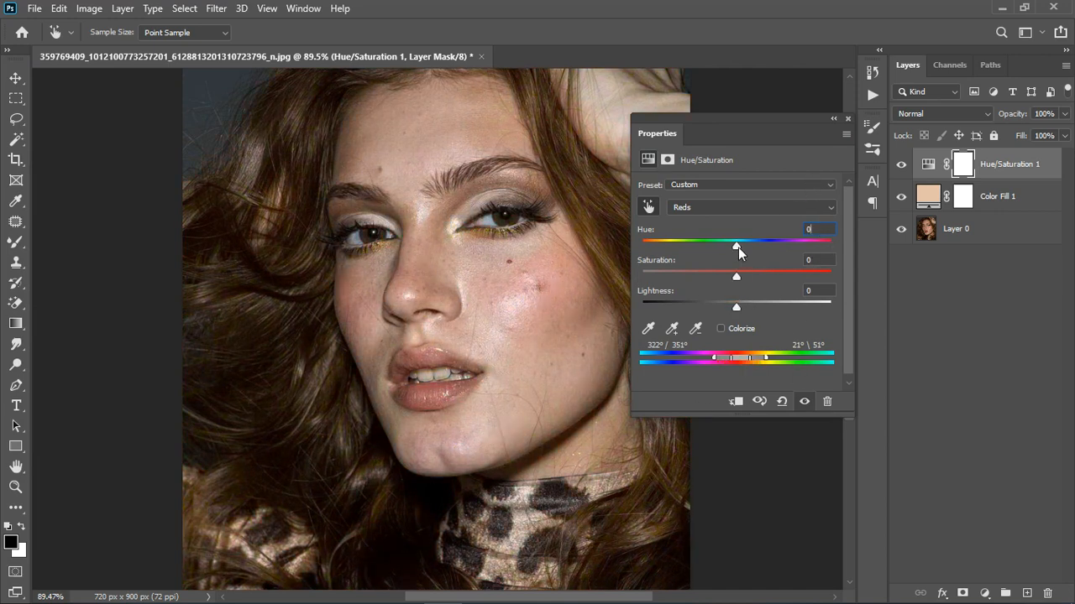
{"action": "mouse_move", "coordinate": [738, 246]}
{"action": "left_mouse_down"}
{"action": "mouse_move", "coordinate": [720, 248]}
{"action": "mouse_move", "coordinate": [742, 249]}
{"action": "left_mouse_up"}
{"action": "left_click", "coordinate": [847, 119]}
{"action": "key", "text": "v"}
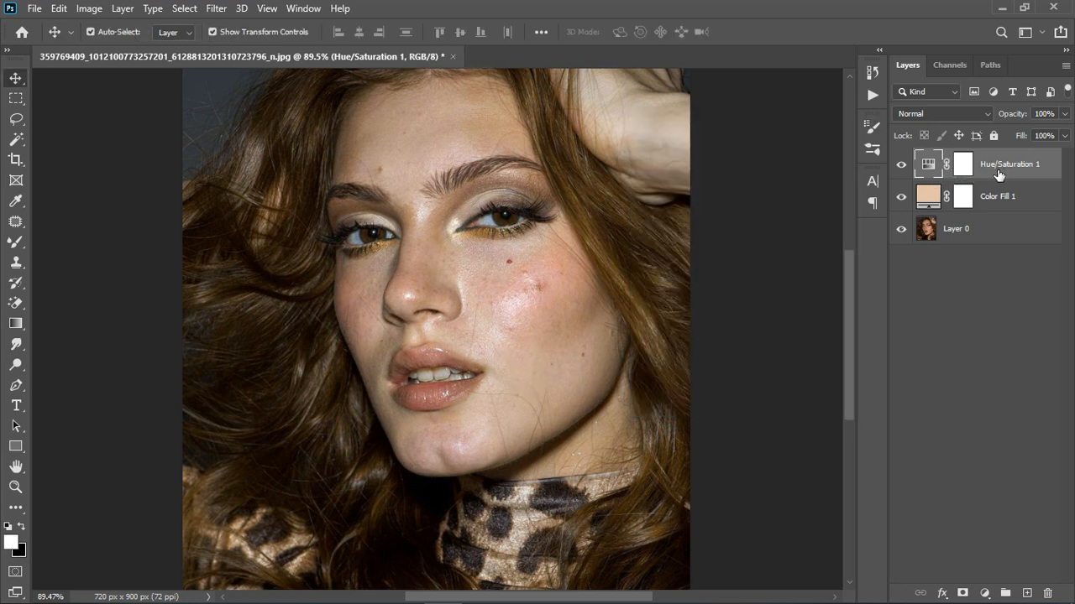
{"action": "key", "text": "Delete"}
Step: Stamp all visible layers into a new layer on top and duplicate it twice
{"action": "scroll", "coordinate": [471, 290], "scroll_direction": "down", "scroll_amount": 4}
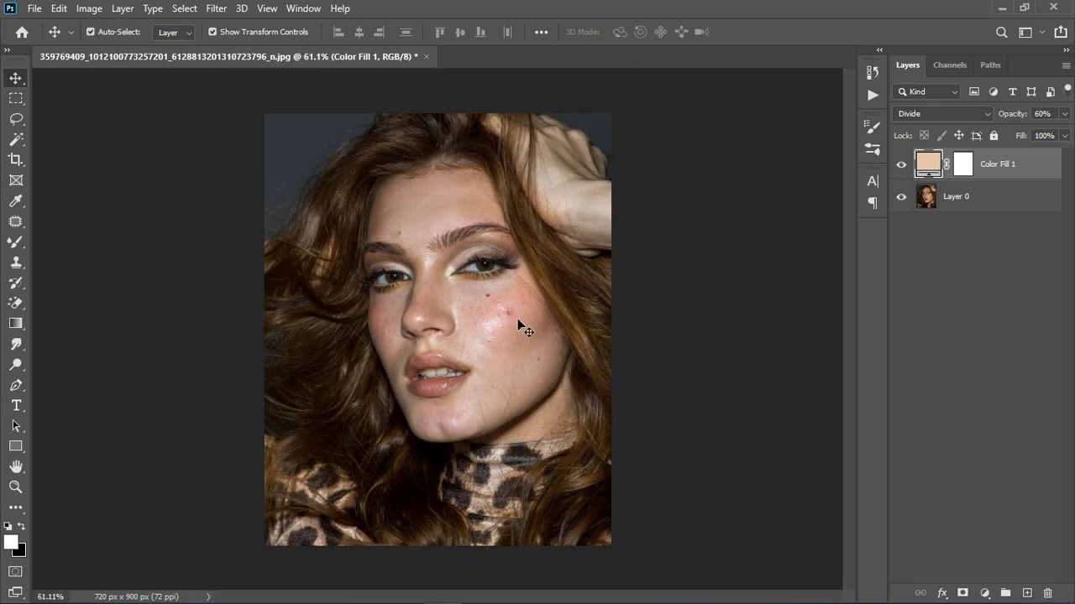
{"action": "scroll", "coordinate": [517, 318], "scroll_direction": "up", "scroll_amount": 5}
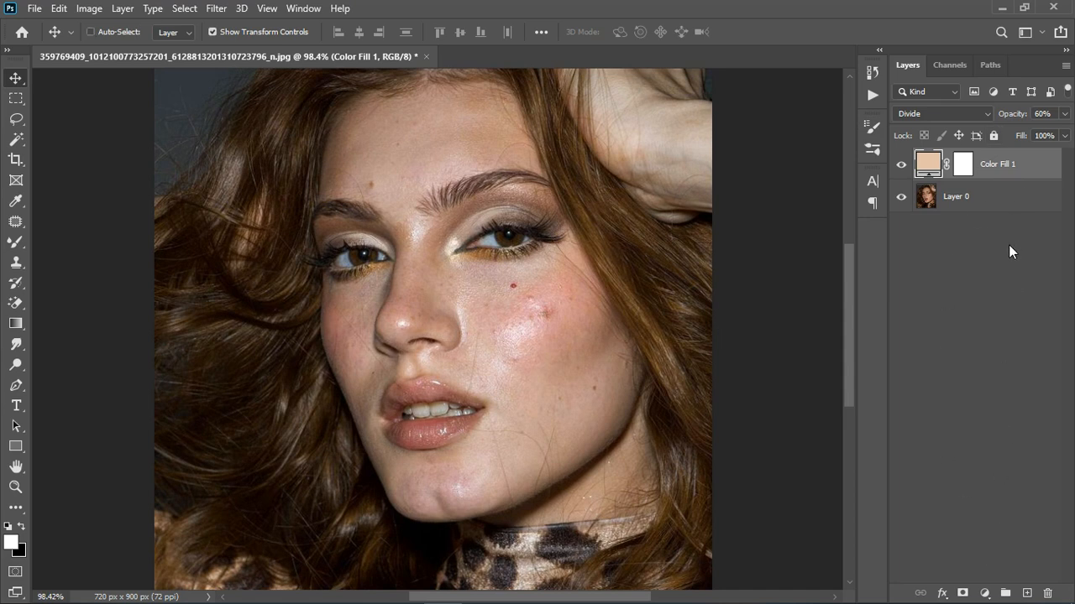
{"action": "key", "text": "ctrl+shift+alt+e"}
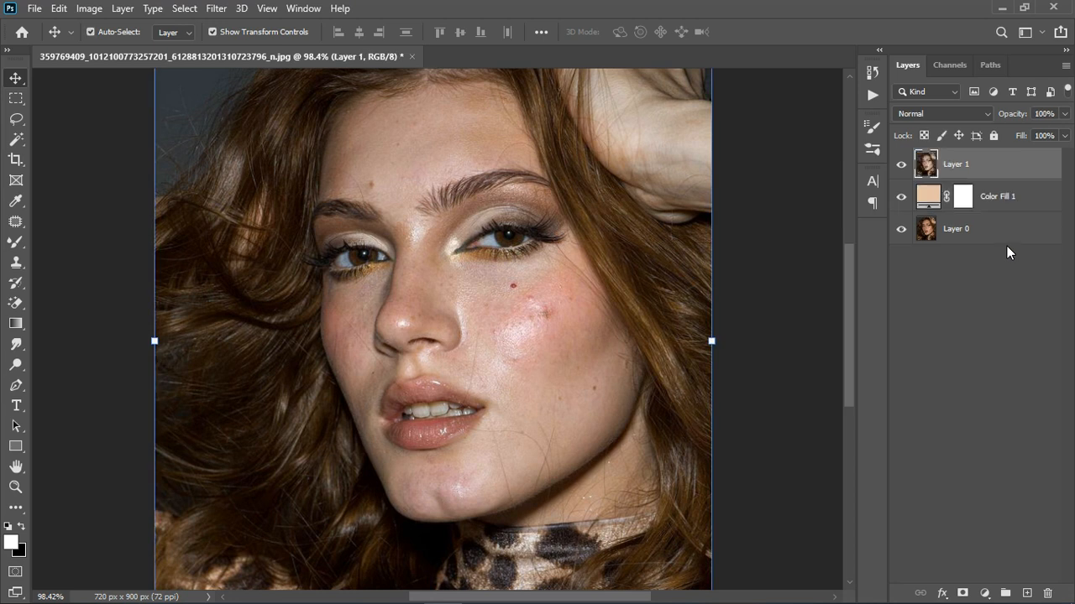
{"action": "key", "text": "ctrl+j"}
{"action": "key", "text": "ctrl+j"}
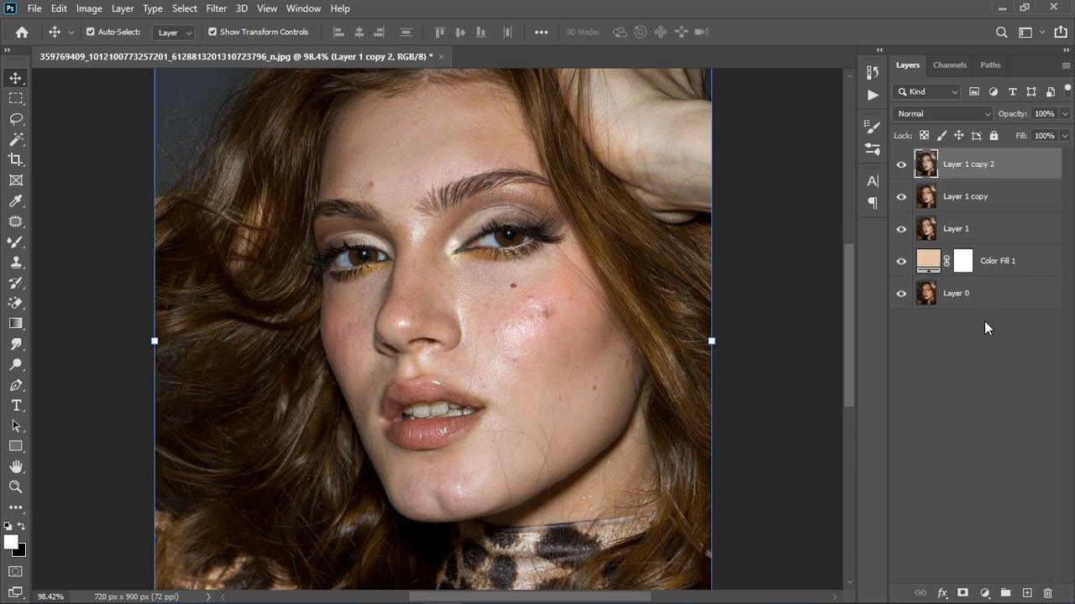
Step: Rename the lower layer copy "color" and the upper copy "texture"
{"action": "double_click", "coordinate": [979, 200]}
{"action": "type", "text": "coo"}
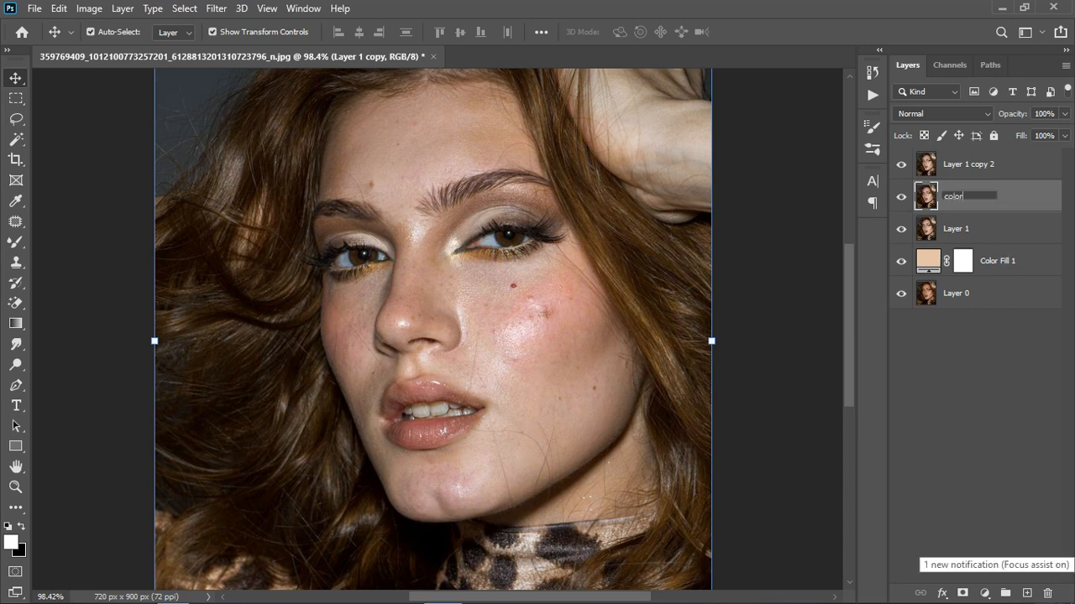
{"action": "key", "text": "Return"}
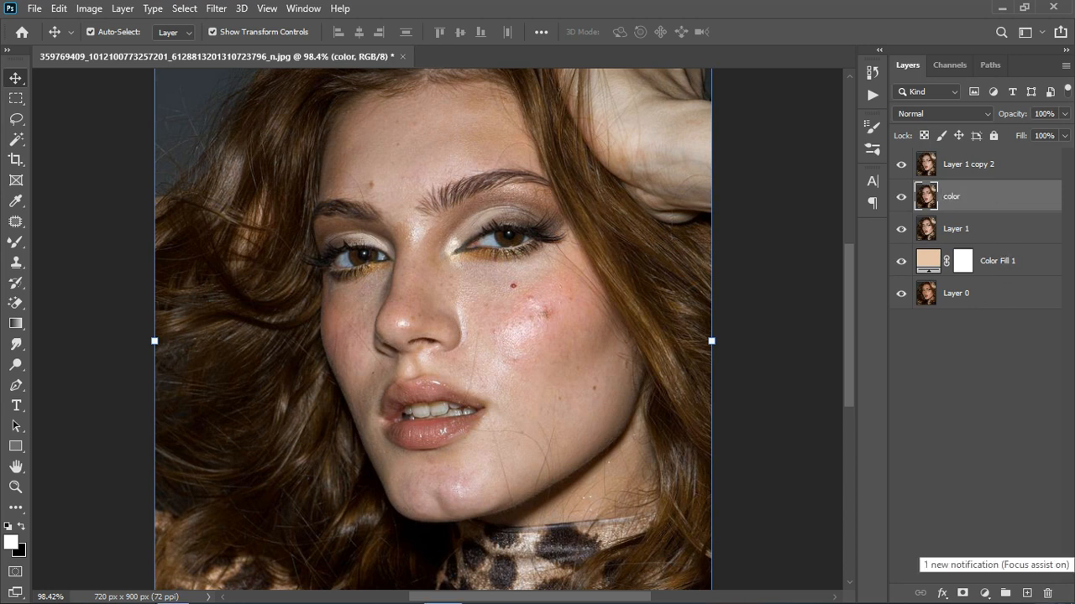
{"action": "double_click", "coordinate": [969, 167]}
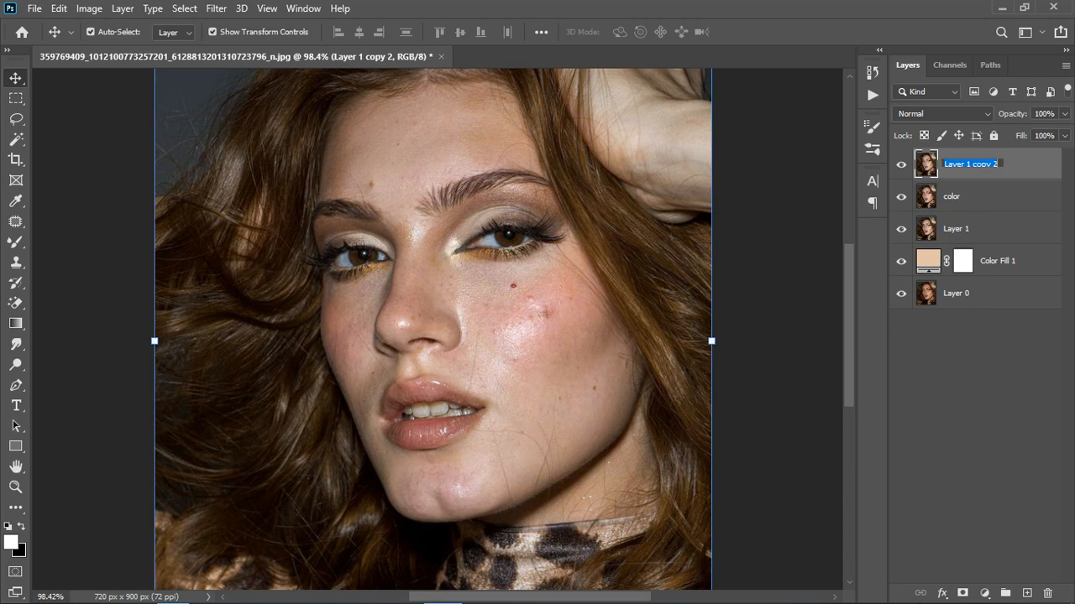
{"action": "type", "text": "texture"}
{"action": "key", "text": "Return"}
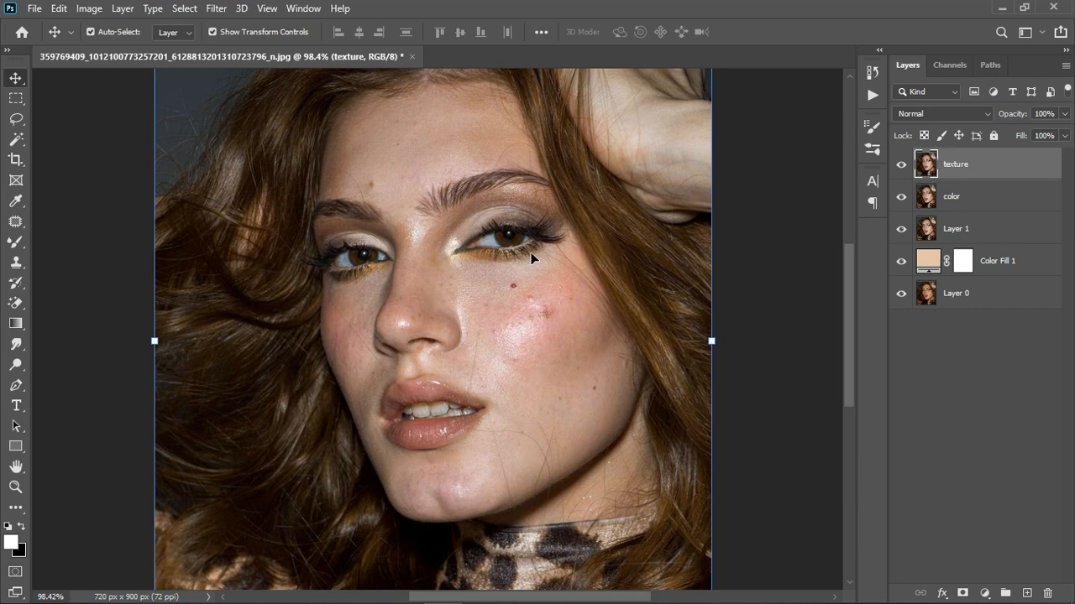
Step: Make the color layer active and hide the texture layer above it
{"action": "left_click", "coordinate": [976, 197]}
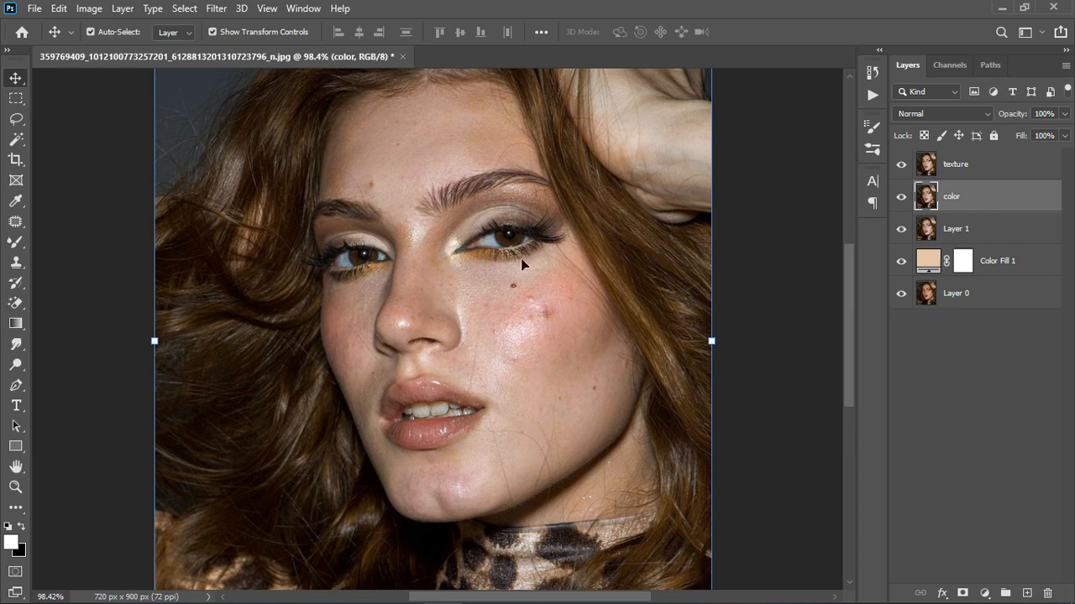
{"action": "scroll", "coordinate": [522, 262], "scroll_direction": "down", "scroll_amount": 2}
{"action": "scroll", "coordinate": [478, 268], "scroll_direction": "down", "scroll_amount": 1}
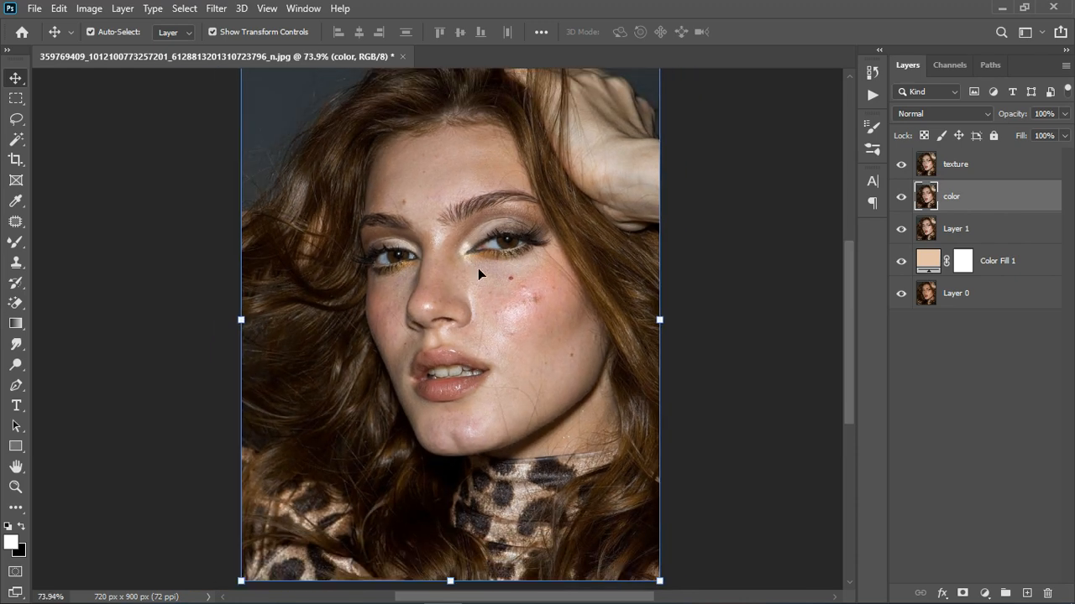
{"action": "scroll", "coordinate": [434, 239], "scroll_direction": "up", "scroll_amount": 2}
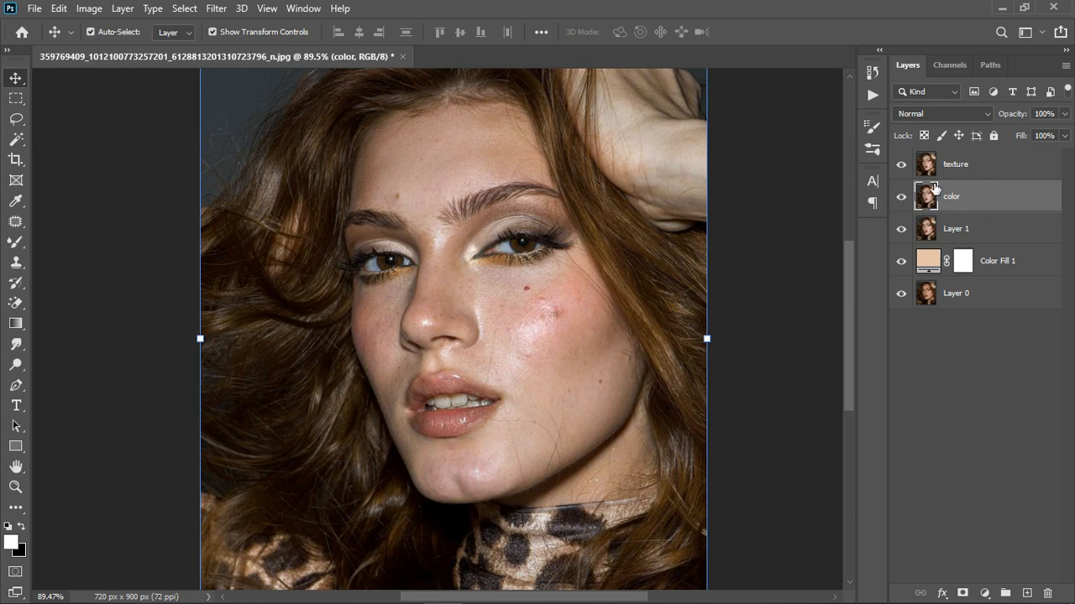
{"action": "left_click", "coordinate": [901, 164]}
Step: Apply a Gaussian Blur with a radius of about 4 pixels to the color layer, smoothing away the skin detail
{"action": "left_click", "coordinate": [218, 10]}
{"action": "mouse_move", "coordinate": [244, 185]}
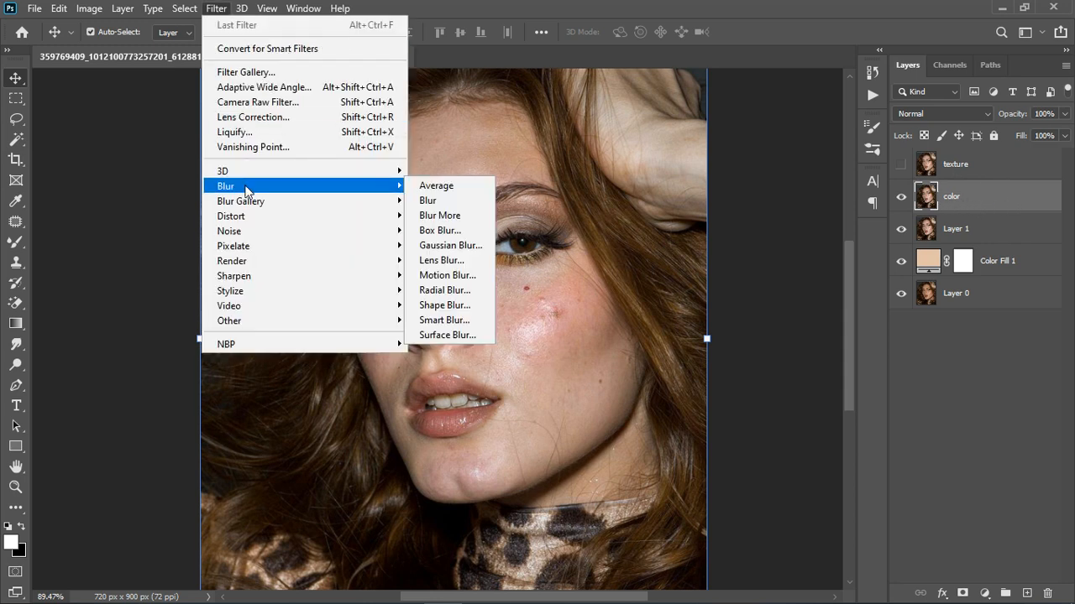
{"action": "left_click", "coordinate": [444, 245]}
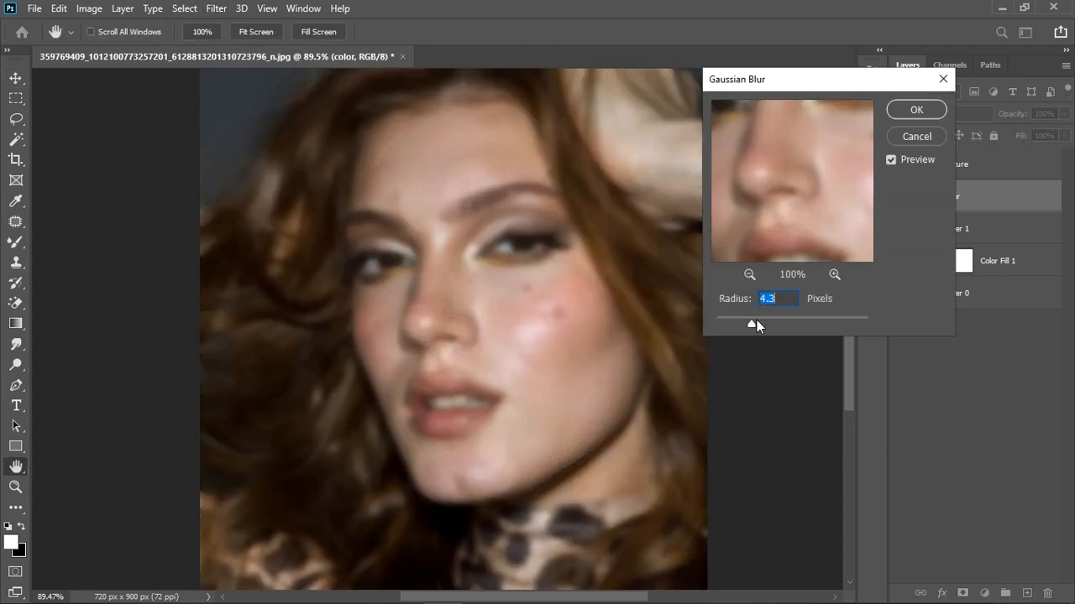
{"action": "left_click_drag", "start_coordinate": [749, 322], "coordinate": [744, 323]}
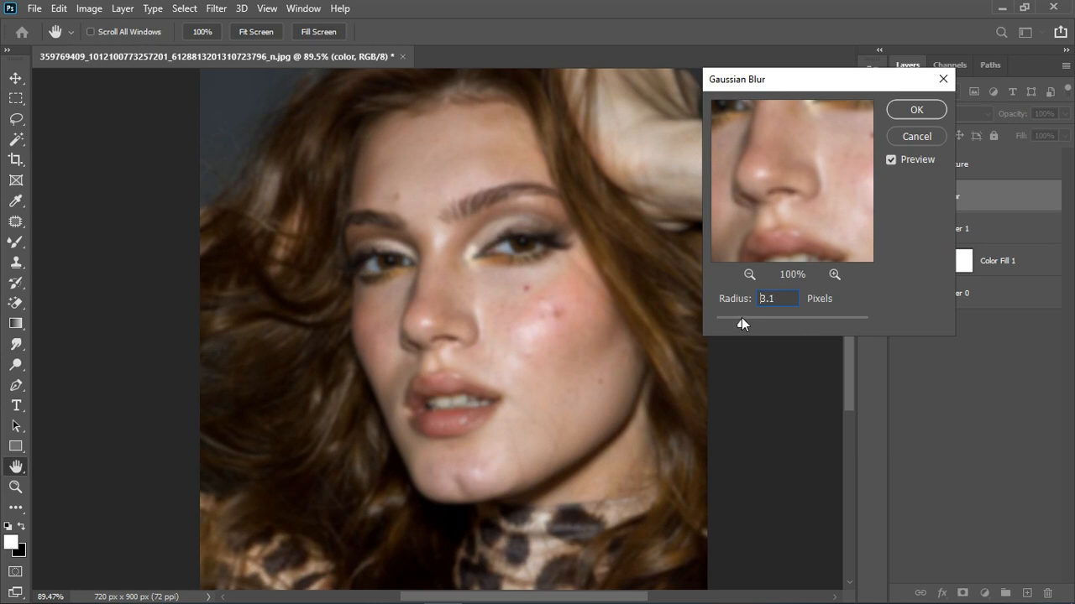
{"action": "left_click_drag", "start_coordinate": [741, 320], "coordinate": [703, 320]}
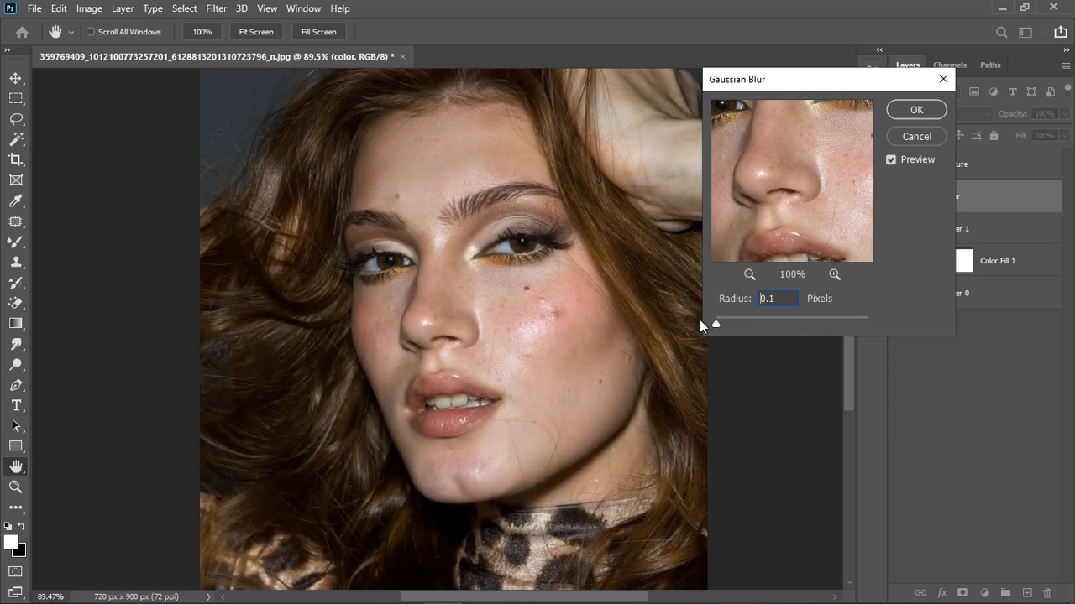
{"action": "left_click_drag", "start_coordinate": [712, 320], "coordinate": [746, 320]}
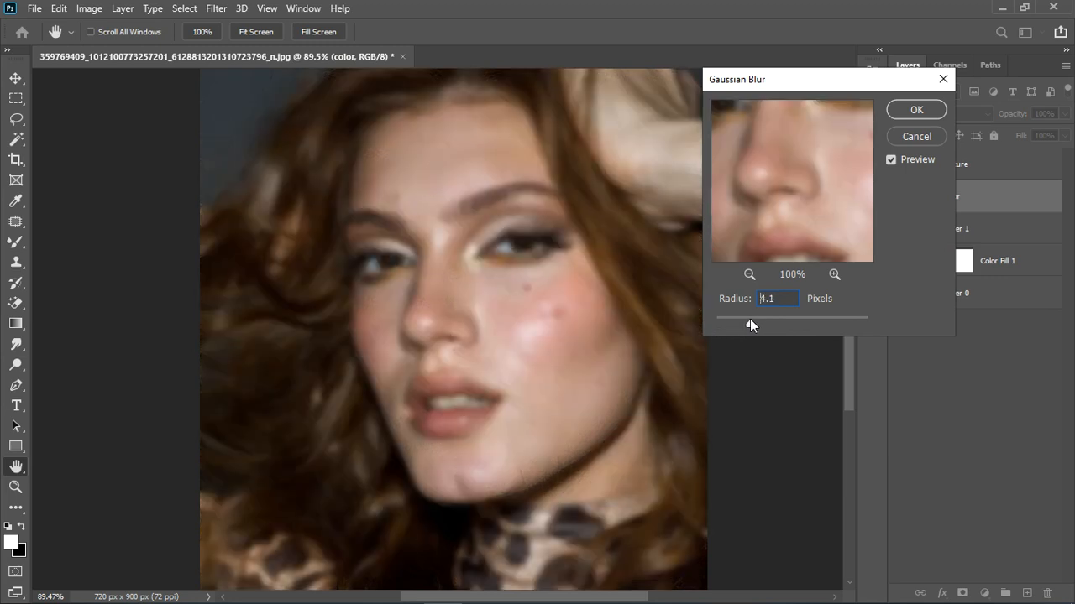
{"action": "left_click_drag", "start_coordinate": [756, 320], "coordinate": [748, 320]}
{"action": "left_click", "coordinate": [902, 110]}
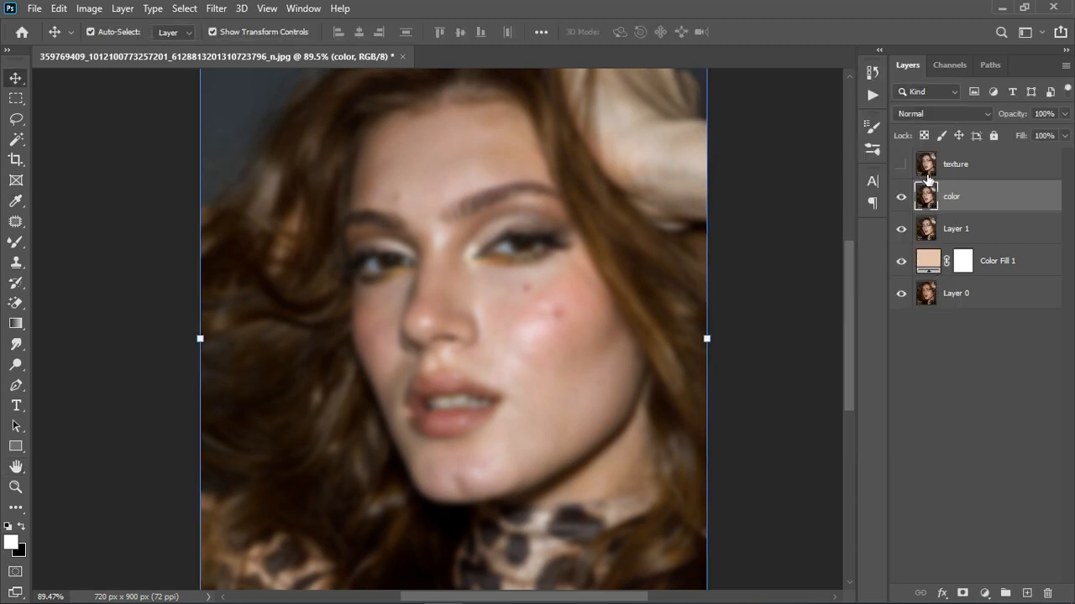
Step: Make the texture layer active and visible again
{"action": "left_click", "coordinate": [957, 167]}
{"action": "left_click", "coordinate": [901, 163]}
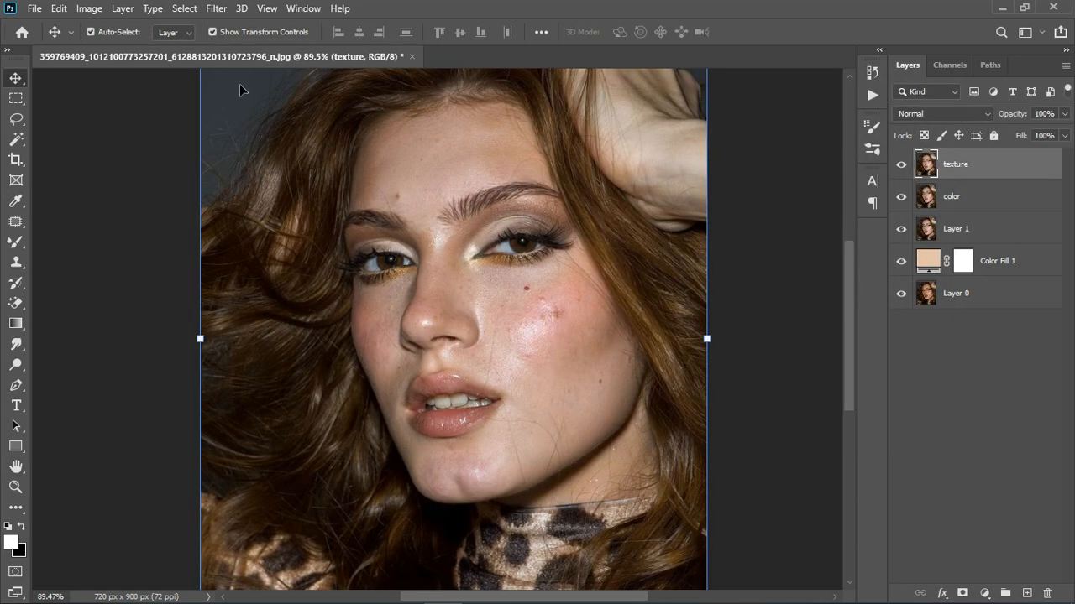
Step: Subtract the color layer from the texture layer using Apply Image with scale 2 and offset 128, and set the texture layer's blend mode to Linear Light
{"action": "left_click", "coordinate": [86, 10]}
{"action": "left_click", "coordinate": [120, 237]}
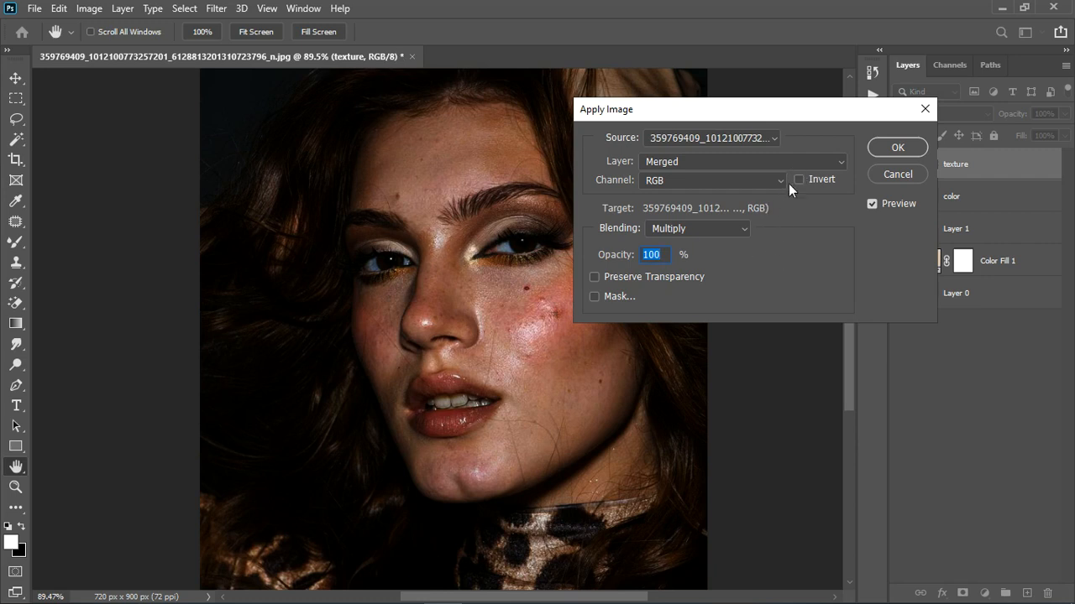
{"action": "left_click", "coordinate": [784, 161]}
{"action": "left_click", "coordinate": [730, 220]}
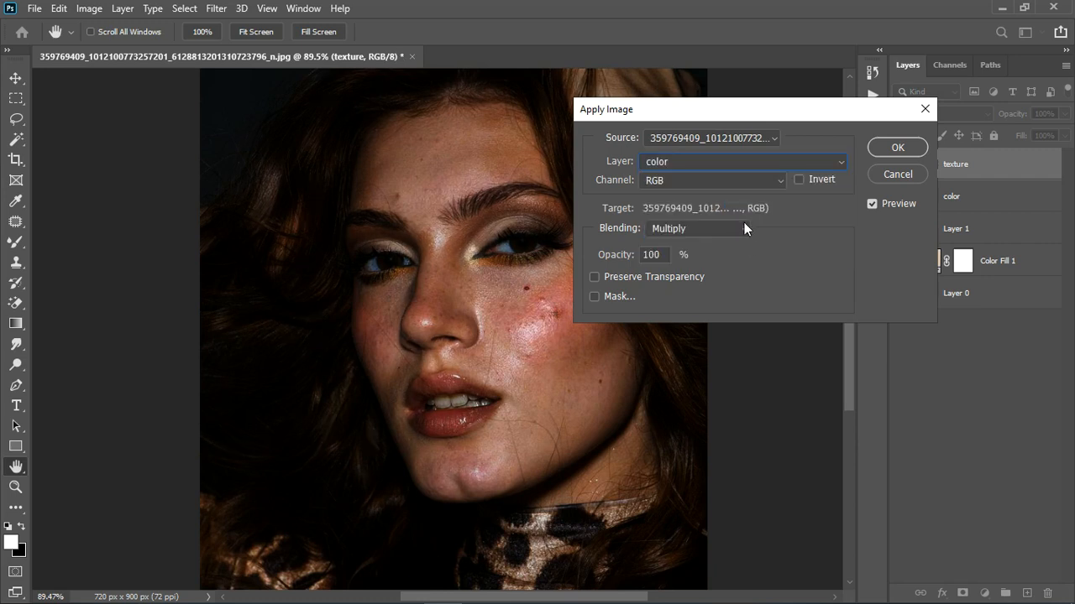
{"action": "left_click", "coordinate": [735, 230]}
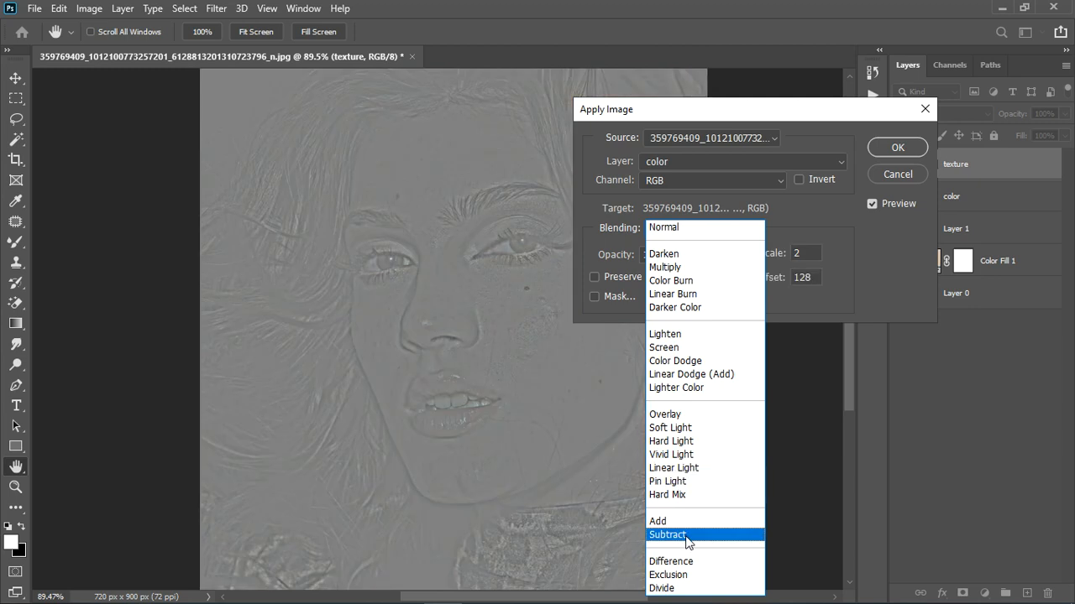
{"action": "left_click", "coordinate": [686, 536]}
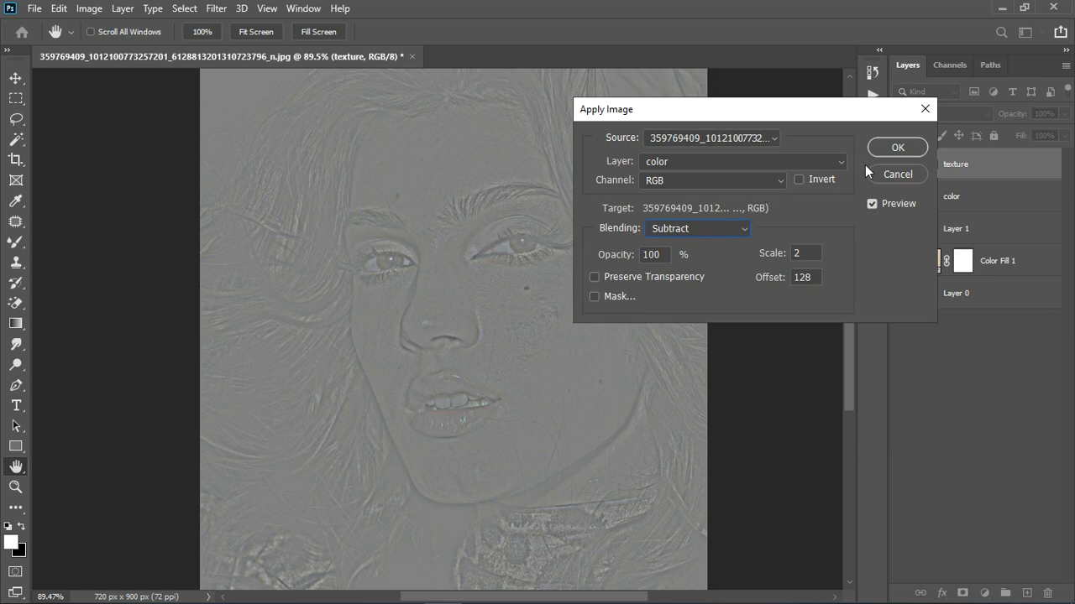
{"action": "left_click", "coordinate": [899, 145]}
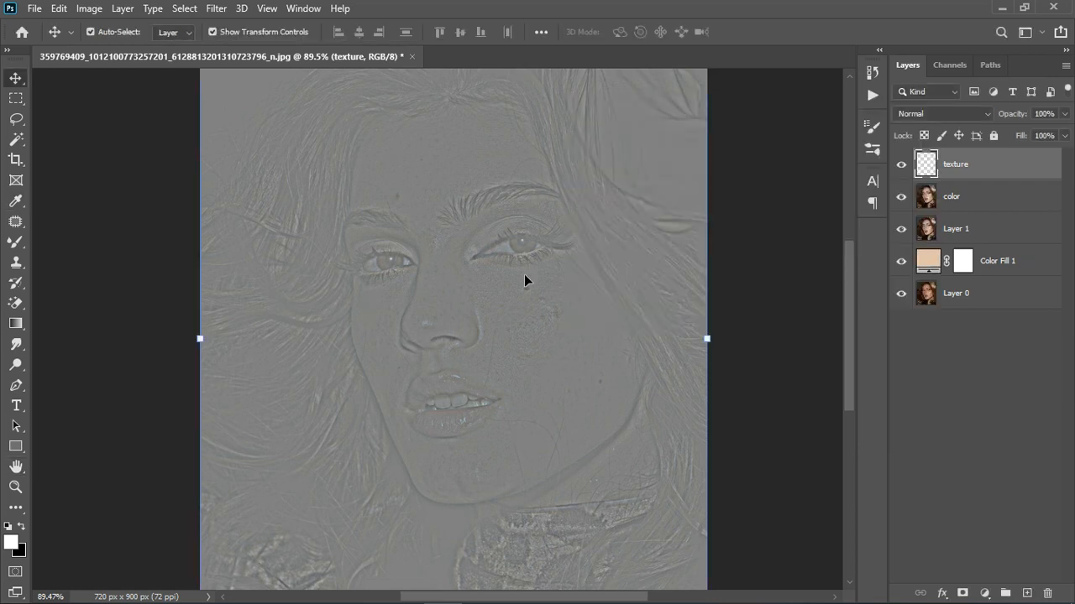
{"action": "left_click", "coordinate": [930, 118]}
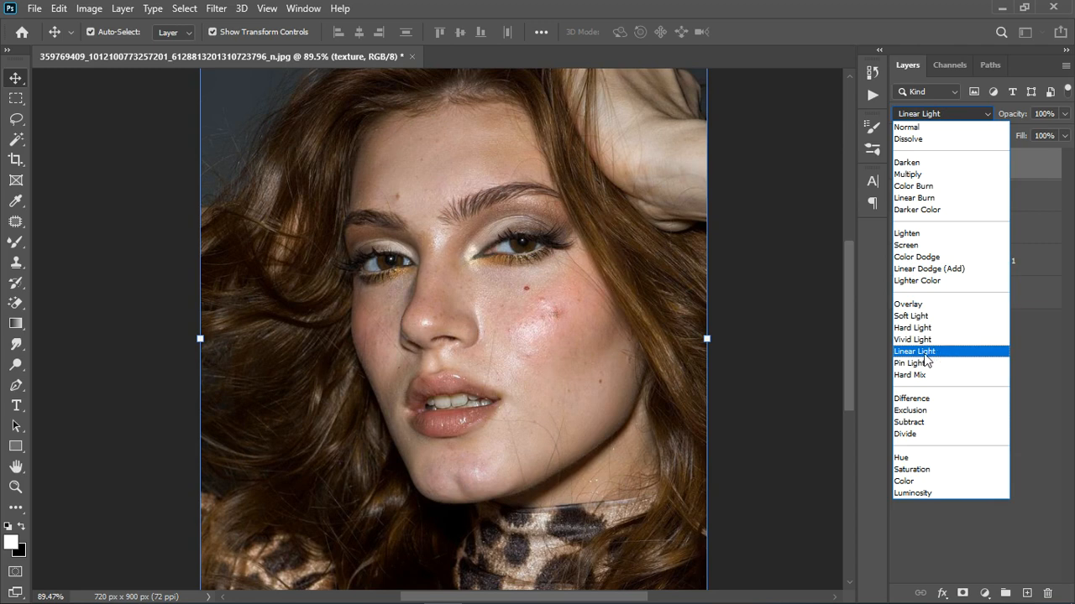
{"action": "left_click", "coordinate": [918, 353]}
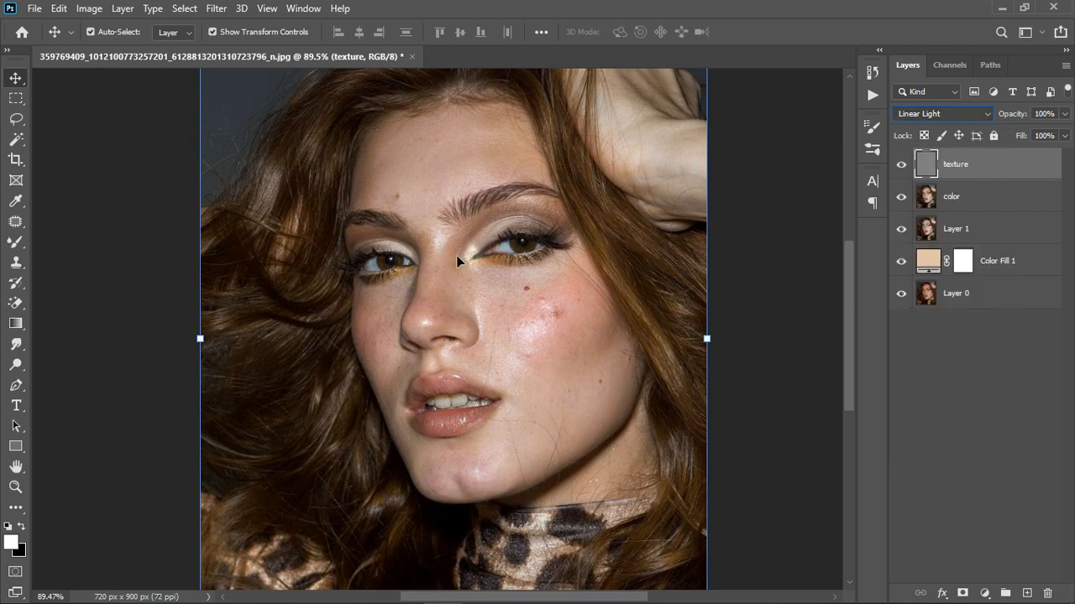
Step: Group the color and texture layers together and expand the new group
{"action": "left_click", "coordinate": [1001, 202]}
{"action": "left_click", "coordinate": [1016, 172], "text": "shift"}
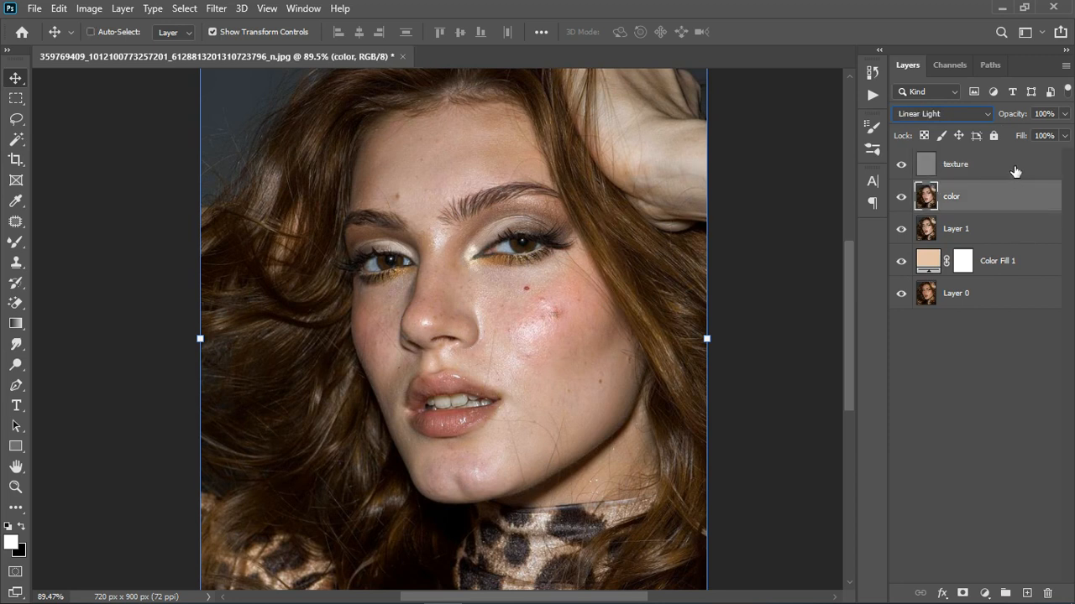
{"action": "left_click", "coordinate": [1005, 593]}
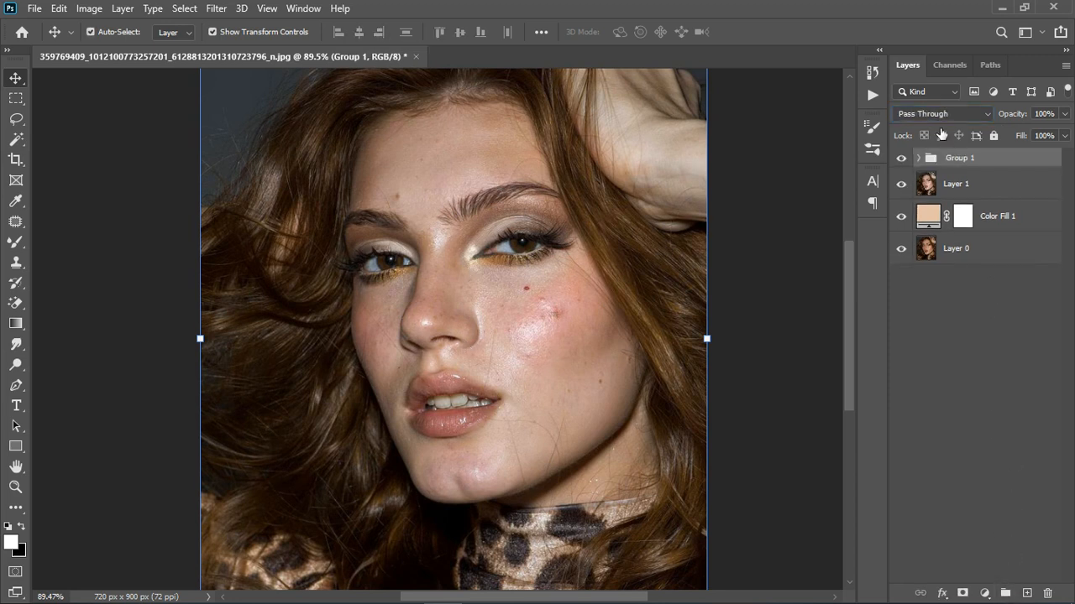
{"action": "left_click", "coordinate": [926, 160]}
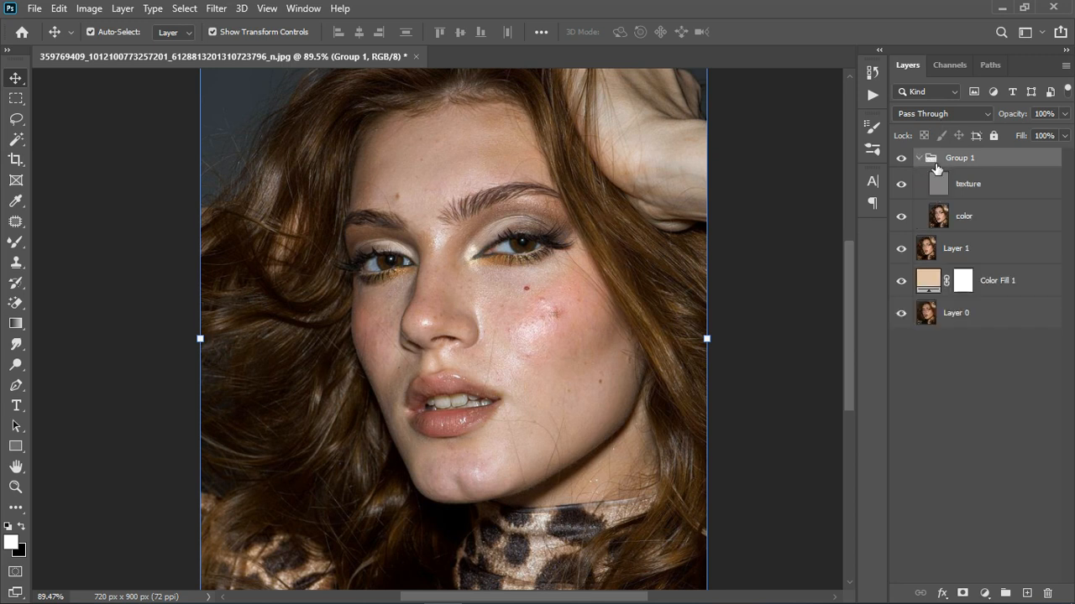
Step: Blend the forehead's skin tones on the color layer with the Mixer Brush, reducing the brush size to 40
{"action": "left_click", "coordinate": [993, 221]}
{"action": "mouse_move", "coordinate": [15, 243]}
{"action": "left_mouse_down"}
{"action": "mouse_move", "coordinate": [48, 283]}
{"action": "mouse_move", "coordinate": [63, 283]}
{"action": "left_mouse_up"}
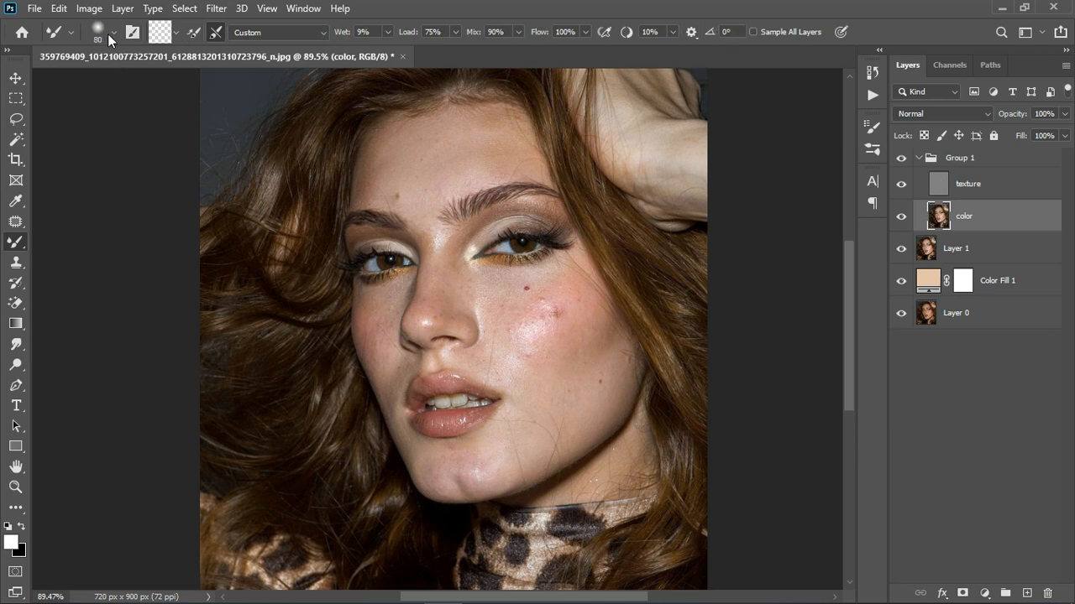
{"action": "left_click", "coordinate": [159, 32]}
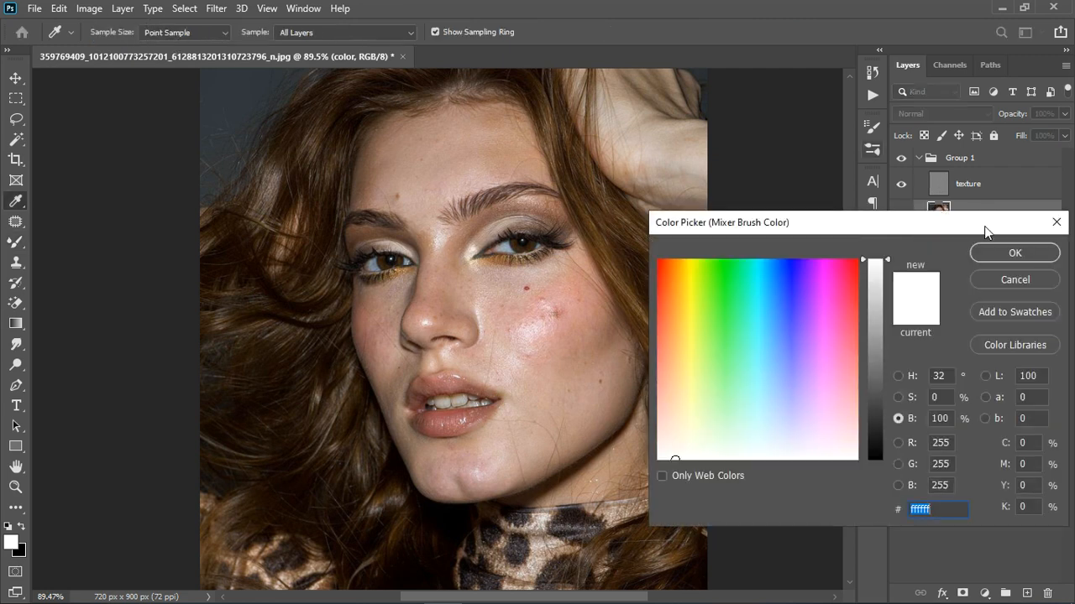
{"action": "left_click", "coordinate": [986, 279]}
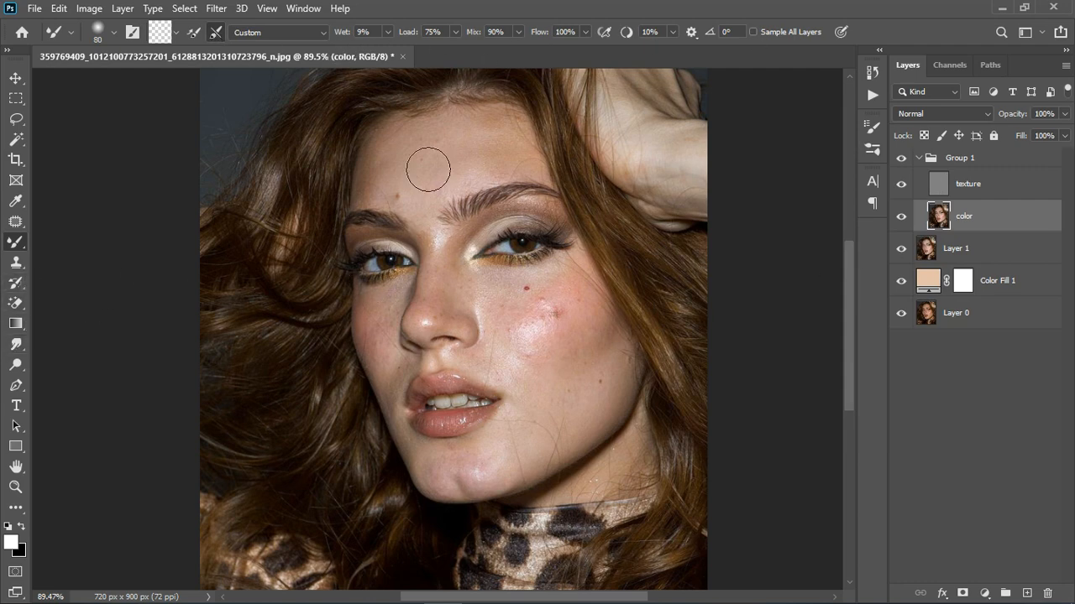
{"action": "scroll", "coordinate": [415, 135], "scroll_direction": "up", "scroll_amount": 5}
{"action": "key", "text": "bracketleft"}
{"action": "key", "text": "bracketleft"}
{"action": "key", "text": "bracketleft"}
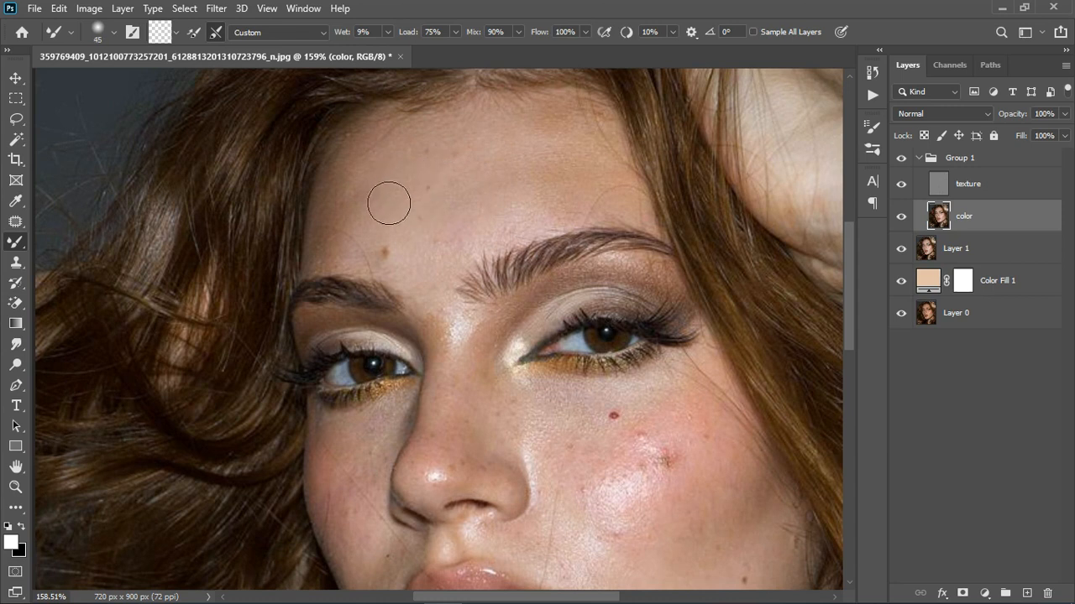
{"action": "key", "text": "bracketleft"}
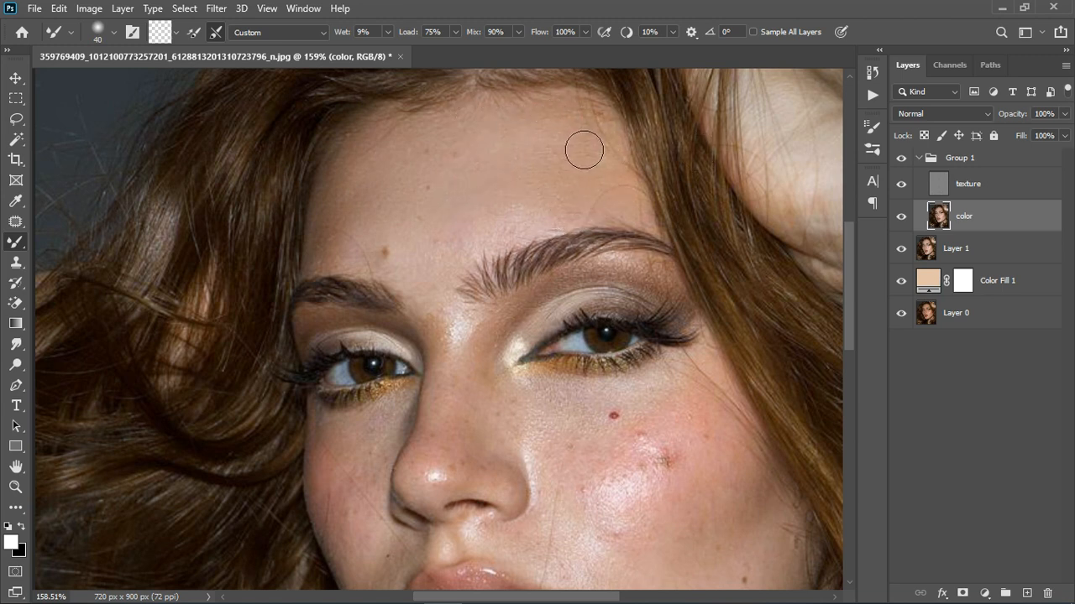
Step: Smooth uneven skin tones on the cheeks and lower face on the color layer with the Mixer Brush
{"action": "scroll", "coordinate": [725, 384], "scroll_direction": "down", "scroll_amount": 4}
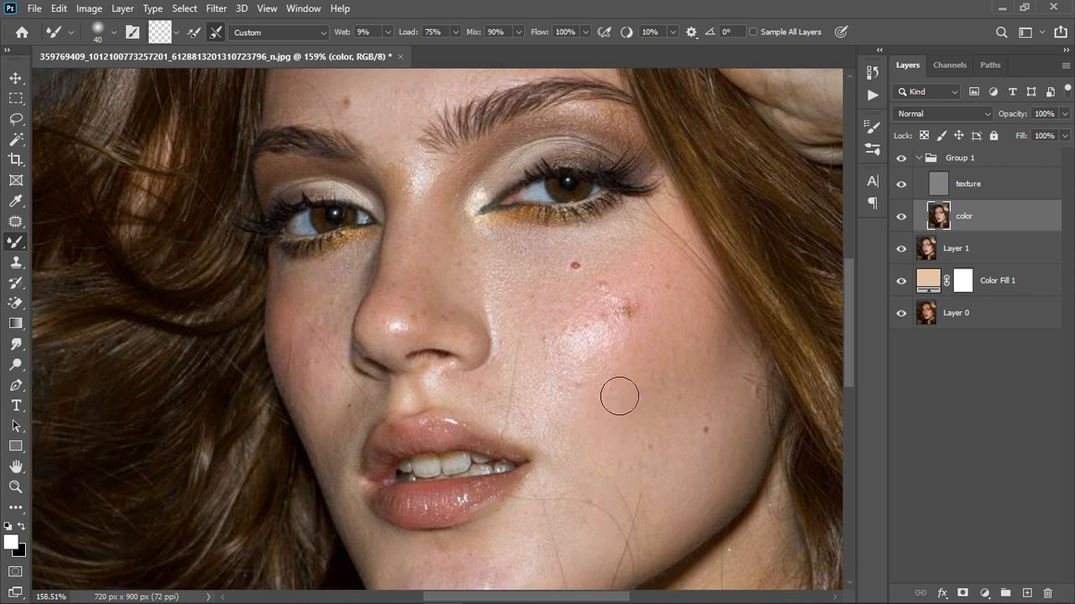
{"action": "scroll", "coordinate": [524, 361], "scroll_direction": "down", "scroll_amount": 2}
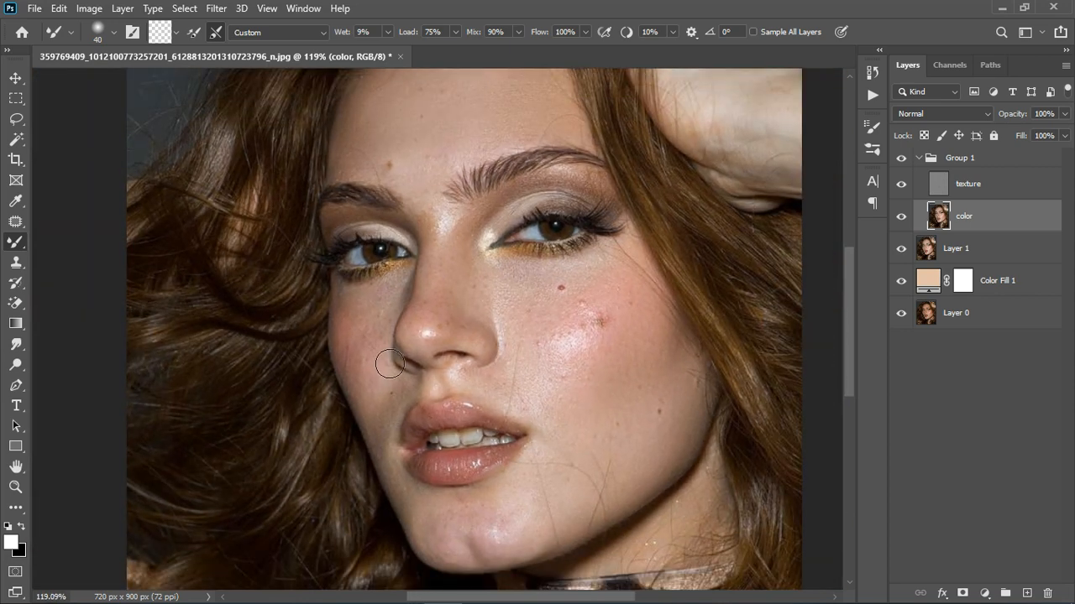
{"action": "scroll", "coordinate": [390, 363], "scroll_direction": "up", "scroll_amount": 2}
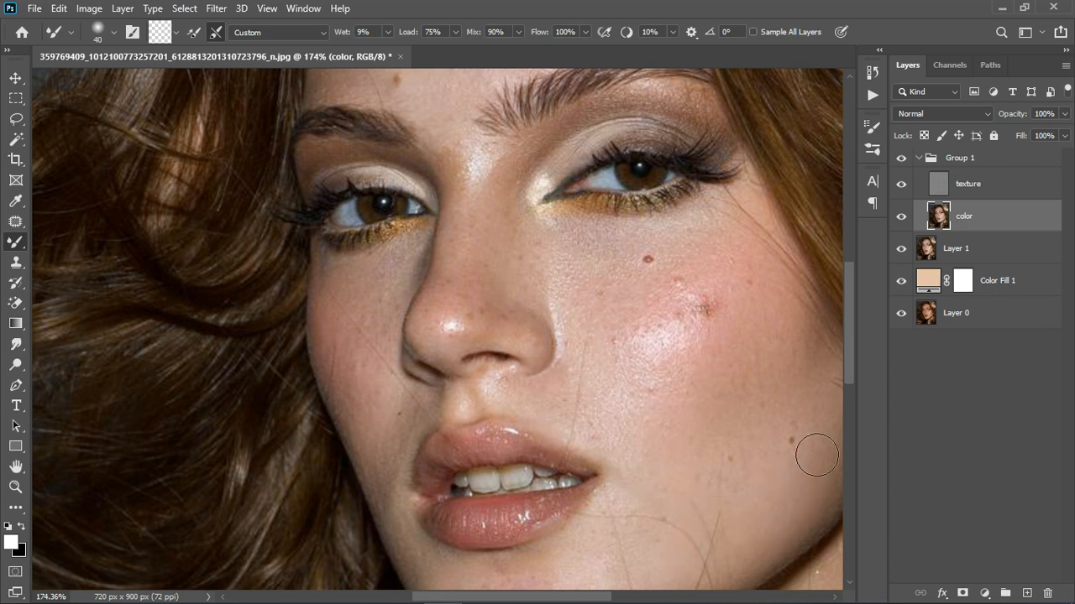
{"action": "scroll", "coordinate": [671, 277], "scroll_direction": "down", "scroll_amount": 2}
{"action": "scroll", "coordinate": [597, 516], "scroll_direction": "up", "scroll_amount": 2}
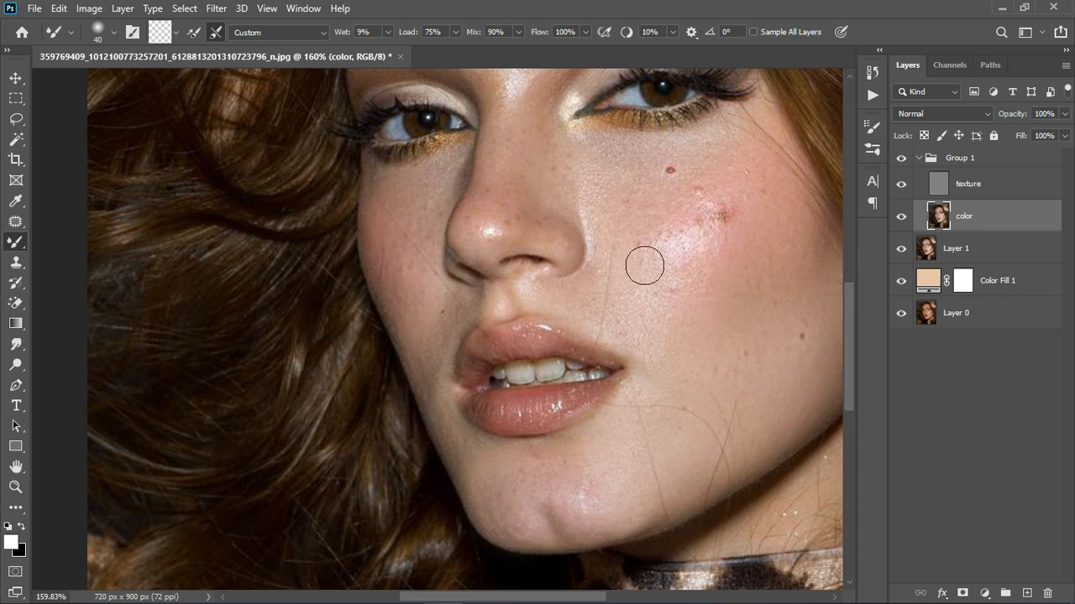
Step: Remove the dark red mole beneath the eye by cloning nearby skin on the texture layer with the Clone Stamp at size 15
{"action": "left_click", "coordinate": [998, 190]}
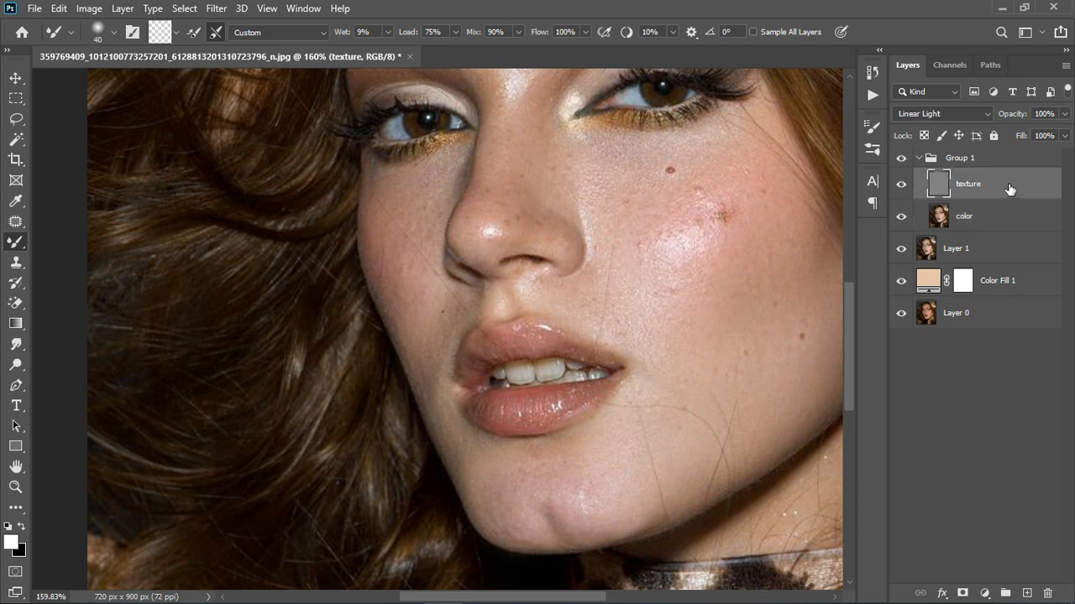
{"action": "left_click", "coordinate": [15, 262]}
{"action": "scroll", "coordinate": [708, 216], "scroll_direction": "up", "scroll_amount": 2}
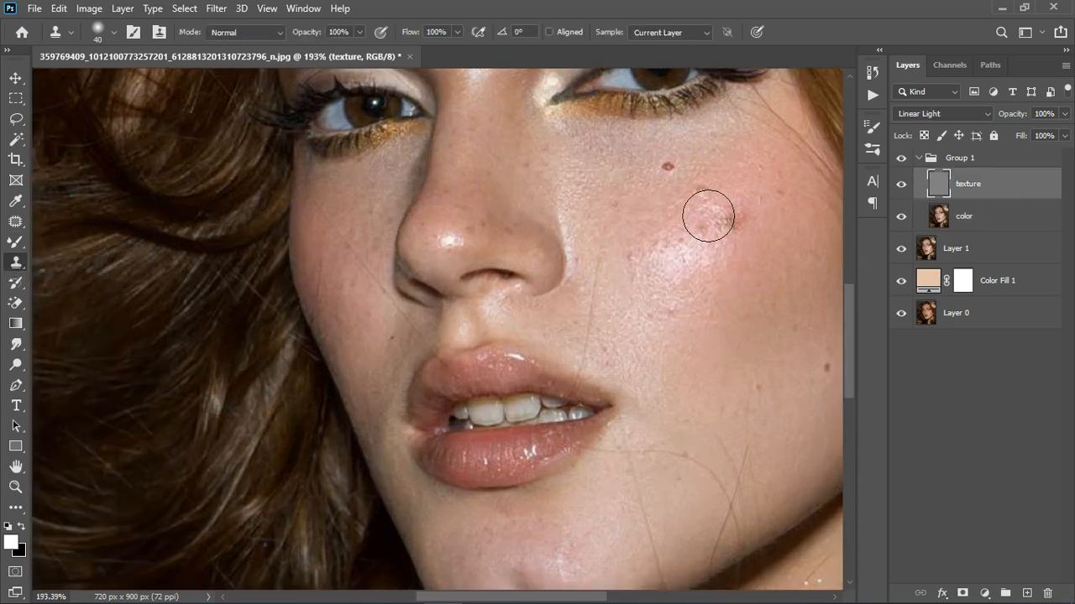
{"action": "scroll", "coordinate": [707, 216], "scroll_direction": "up", "scroll_amount": 2}
{"action": "key", "text": "bracketleft"}
{"action": "key", "text": "bracketleft"}
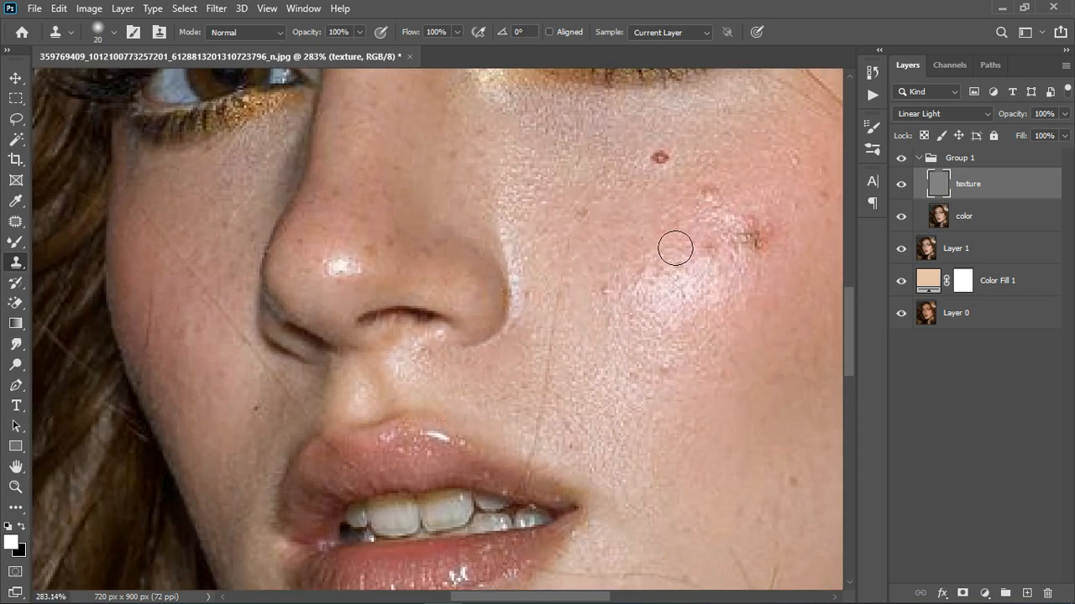
{"action": "key", "text": "bracketleft"}
{"action": "left_click", "coordinate": [697, 143], "text": "alt"}
{"action": "left_click", "coordinate": [656, 155]}
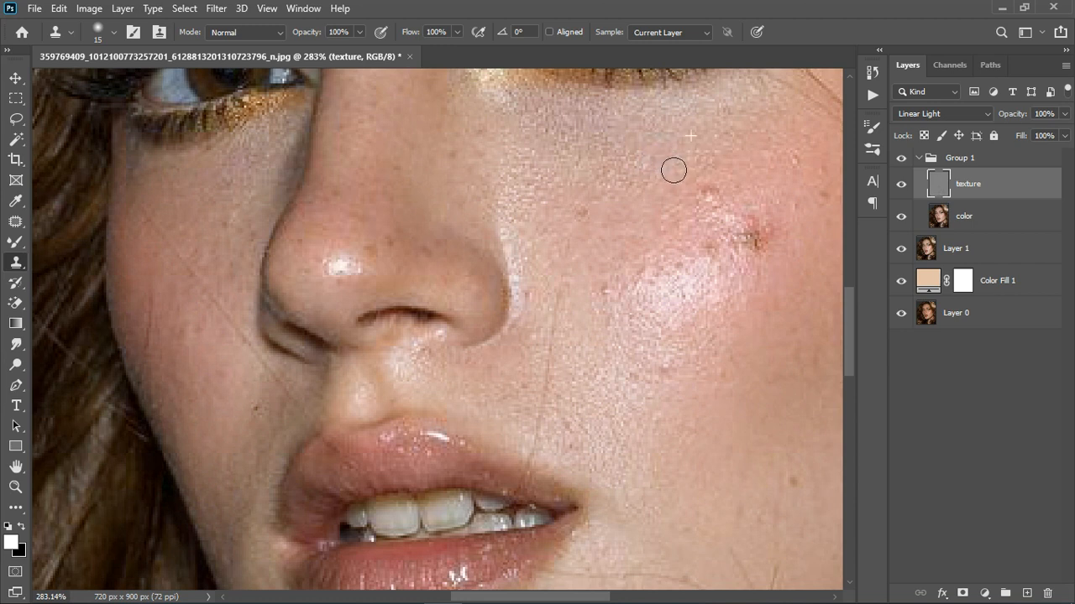
Step: Clone clean skin texture over the red cheek blemish, the stray hair beside the mouth and the fine marks on the opposite cheek
{"action": "left_click", "coordinate": [749, 281], "text": "alt"}
{"action": "left_click_drag", "start_coordinate": [767, 259], "coordinate": [755, 242]}
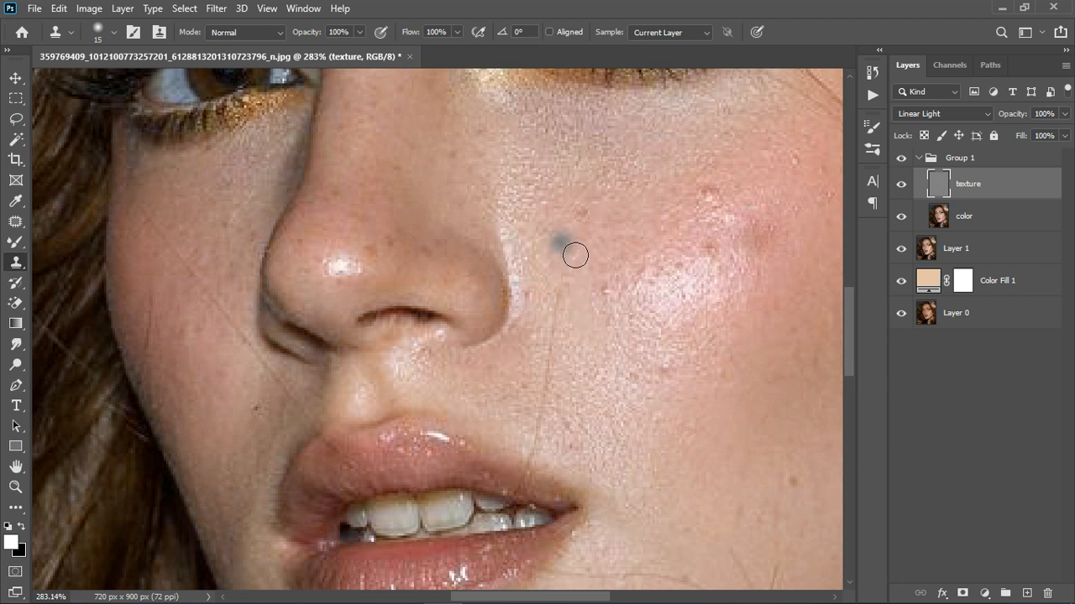
{"action": "mouse_move", "coordinate": [576, 257]}
{"action": "left_mouse_down"}
{"action": "mouse_move", "coordinate": [558, 385]}
{"action": "mouse_move", "coordinate": [591, 381]}
{"action": "mouse_move", "coordinate": [561, 379]}
{"action": "mouse_move", "coordinate": [554, 444]}
{"action": "left_mouse_up"}
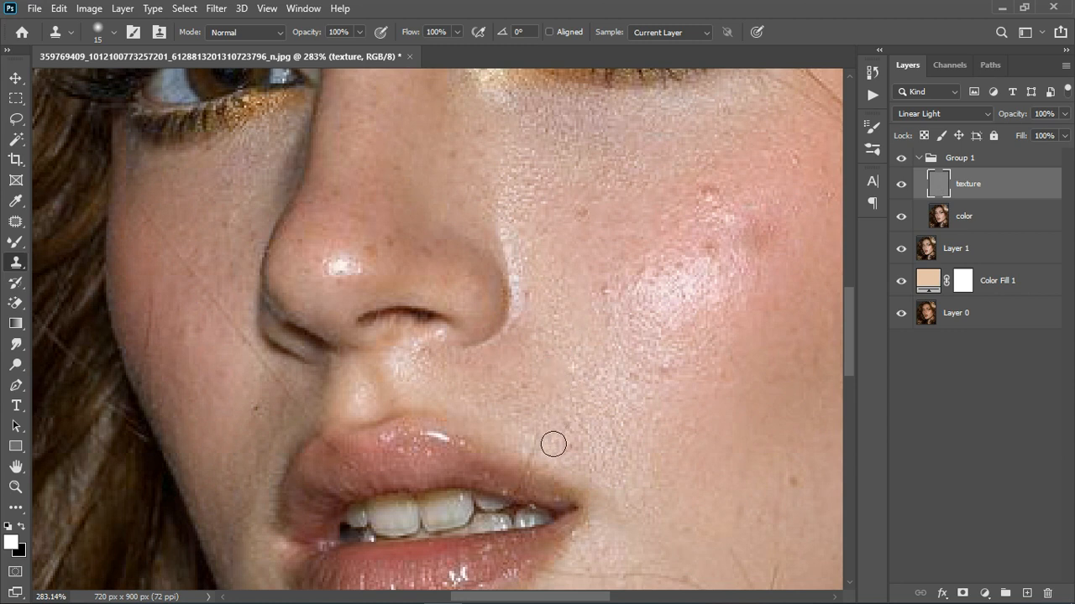
{"action": "left_click", "coordinate": [153, 258], "text": "alt"}
{"action": "mouse_move", "coordinate": [208, 301]}
{"action": "left_mouse_down"}
{"action": "mouse_move", "coordinate": [320, 436]}
{"action": "mouse_move", "coordinate": [278, 391]}
{"action": "left_mouse_up"}
Step: Clone away the remaining moles and stray hairs on the jaw, chin and forehead on the texture layer, reducing the brush size to 10
{"action": "scroll", "coordinate": [584, 335], "scroll_direction": "down", "scroll_amount": 5}
{"action": "scroll", "coordinate": [584, 335], "scroll_direction": "down", "scroll_amount": 2}
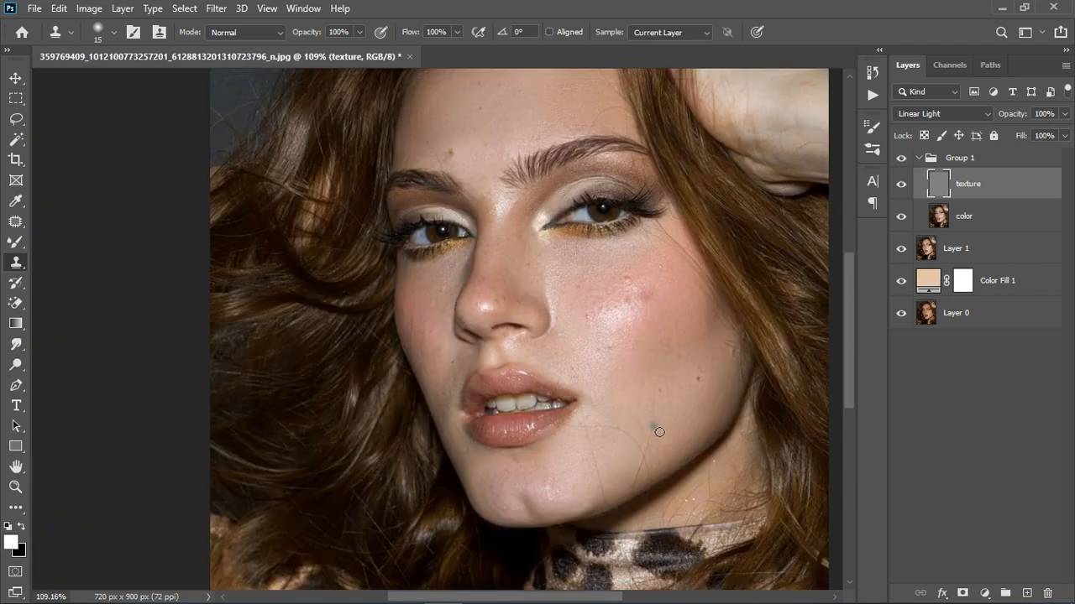
{"action": "scroll", "coordinate": [285, 336], "scroll_direction": "down", "scroll_amount": 1}
{"action": "key", "text": "bracketleft"}
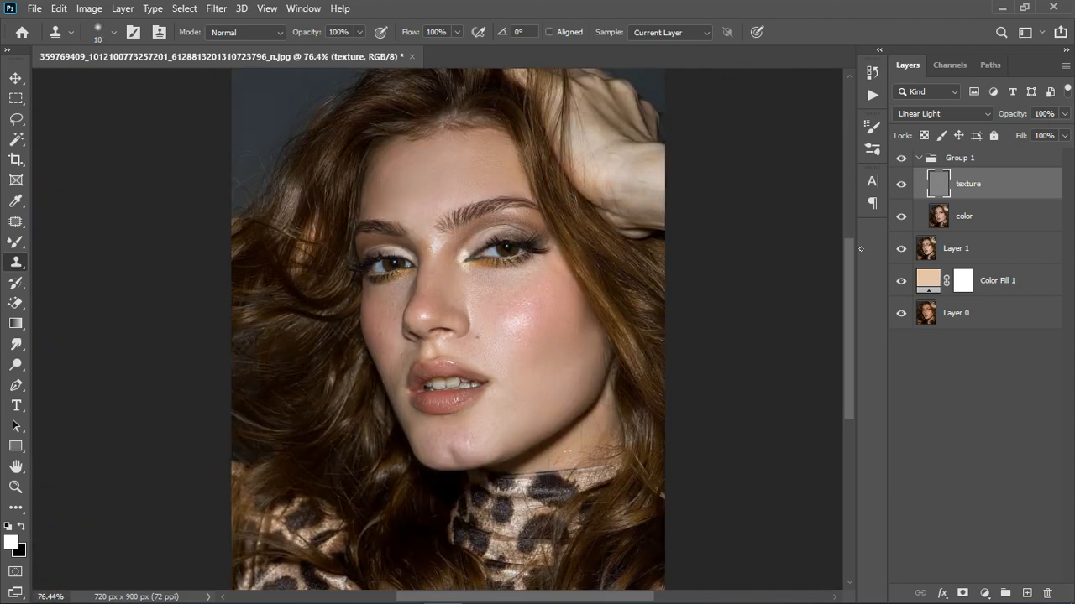
{"action": "scroll", "coordinate": [344, 290], "scroll_direction": "up", "scroll_amount": 2}
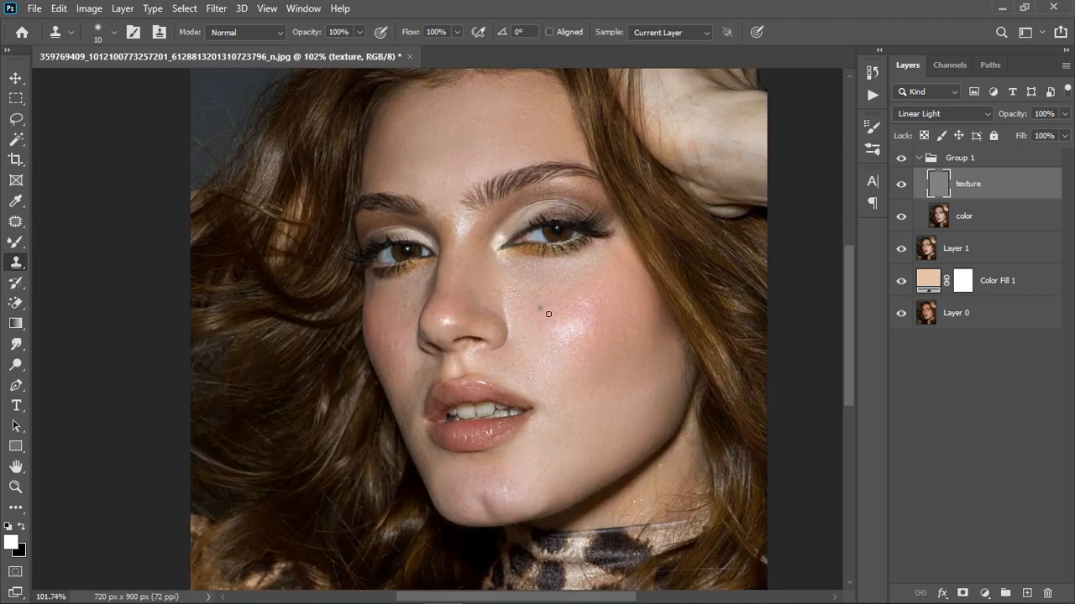
{"action": "scroll", "coordinate": [555, 322], "scroll_direction": "down", "scroll_amount": 1}
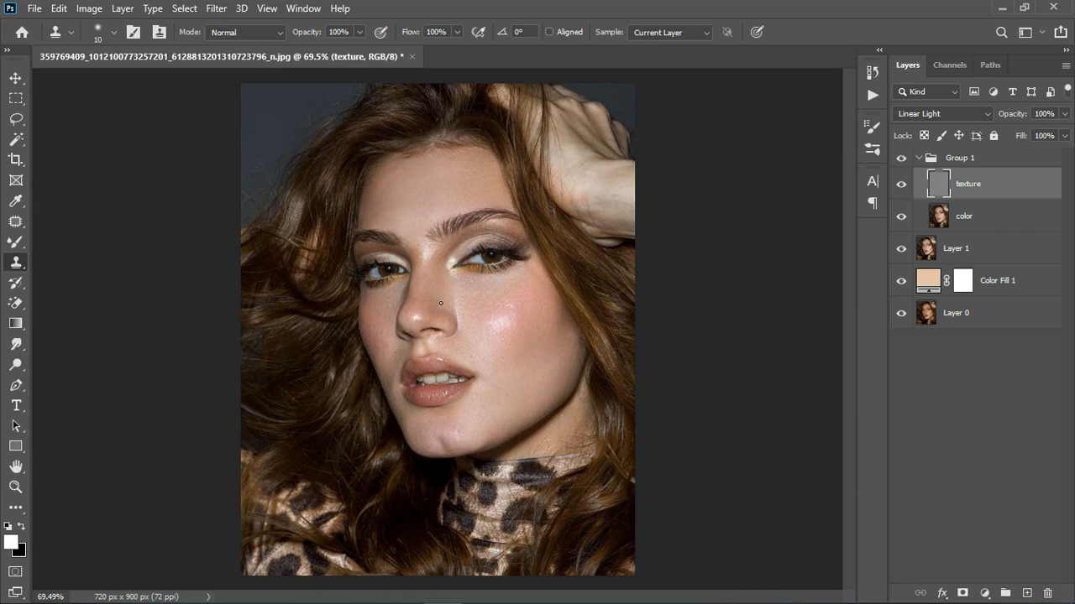
{"action": "scroll", "coordinate": [417, 234], "scroll_direction": "up", "scroll_amount": 2}
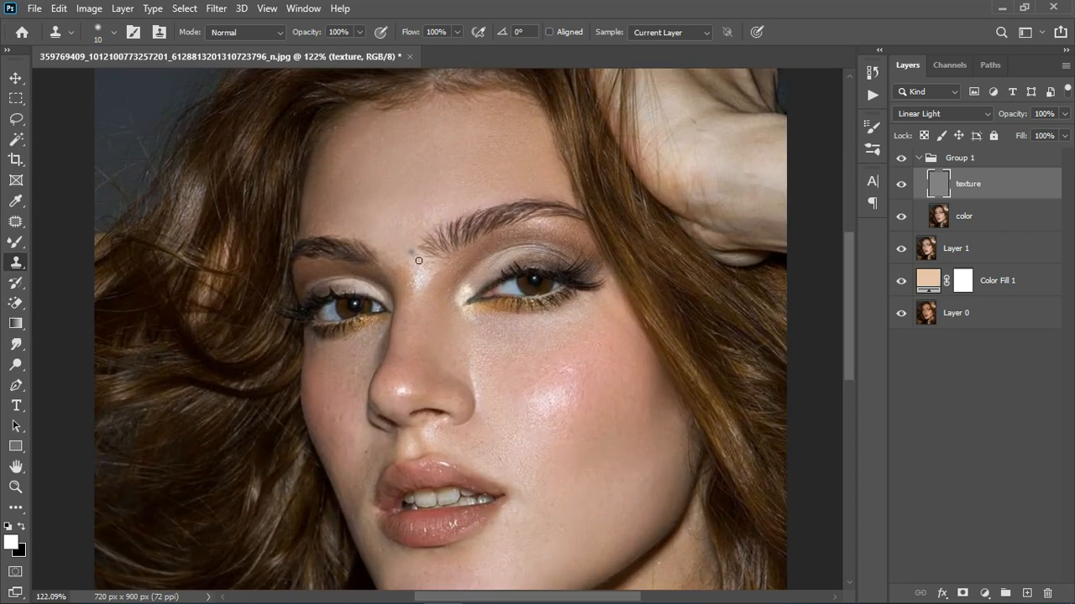
Step: Compare the portrait with and without the retouching group by toggling its visibility, and collapse the group
{"action": "left_click", "coordinate": [900, 159]}
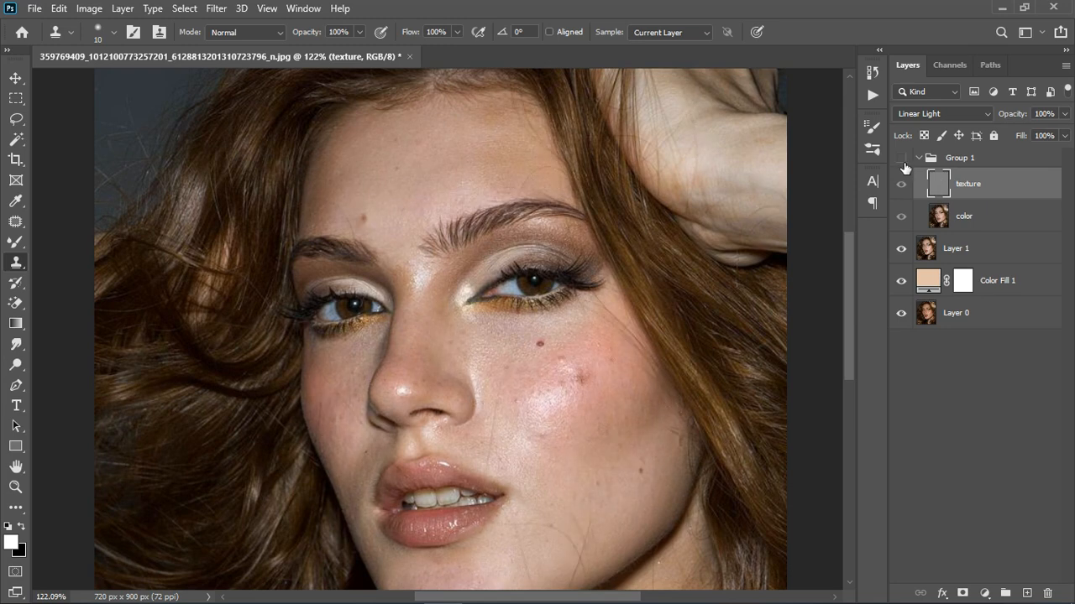
{"action": "left_click", "coordinate": [900, 159]}
{"action": "scroll", "coordinate": [574, 237], "scroll_direction": "down", "scroll_amount": 1}
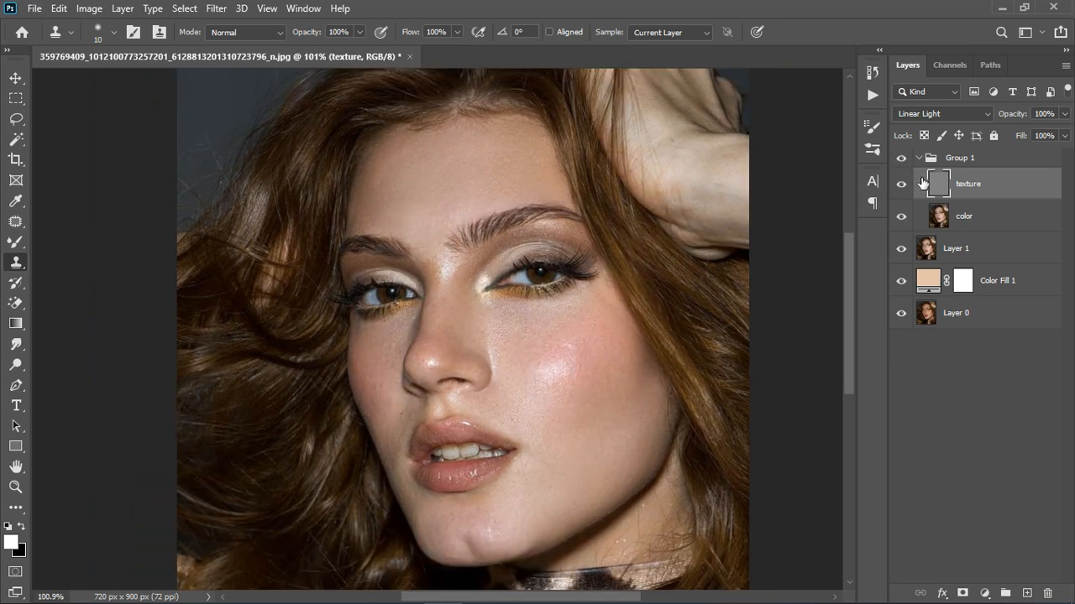
{"action": "left_click", "coordinate": [903, 160]}
{"action": "left_click", "coordinate": [905, 164]}
{"action": "scroll", "coordinate": [523, 275], "scroll_direction": "down", "scroll_amount": 2}
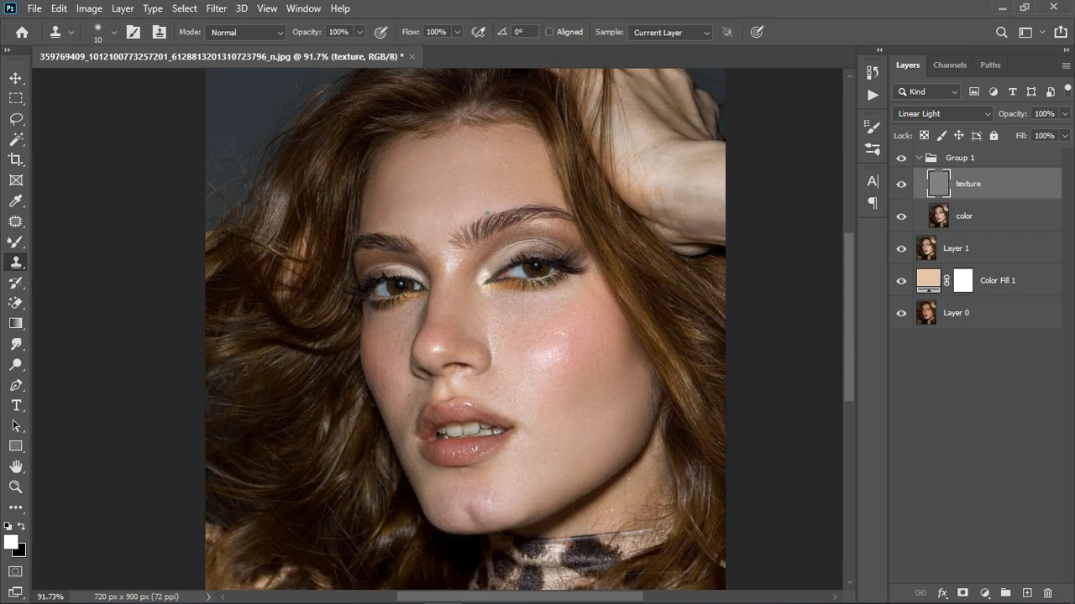
{"action": "scroll", "coordinate": [419, 436], "scroll_direction": "up", "scroll_amount": 2}
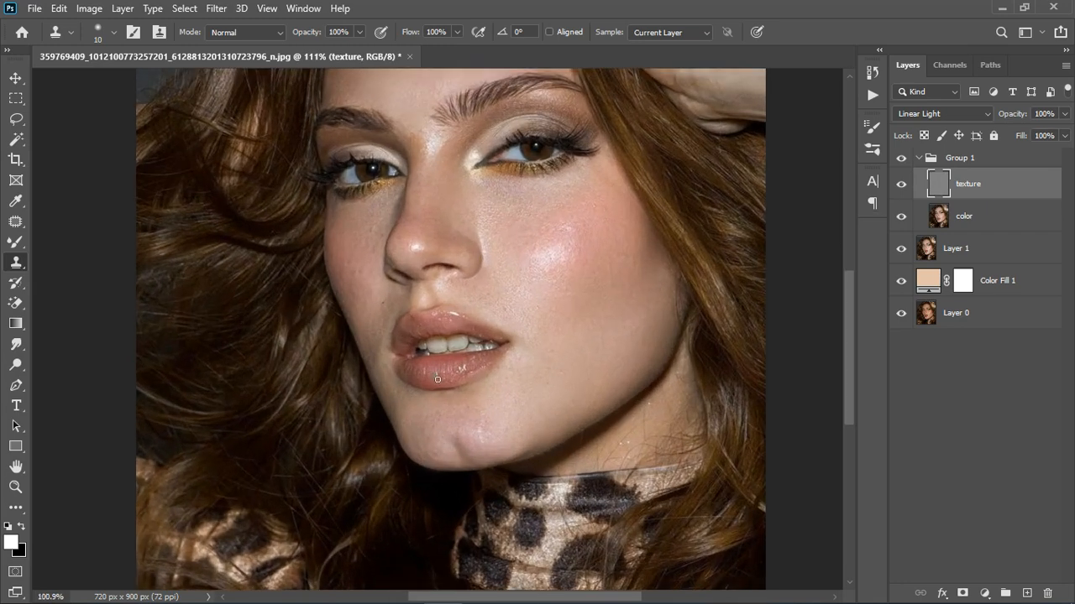
{"action": "scroll", "coordinate": [437, 379], "scroll_direction": "down", "scroll_amount": 1}
{"action": "left_click", "coordinate": [916, 159]}
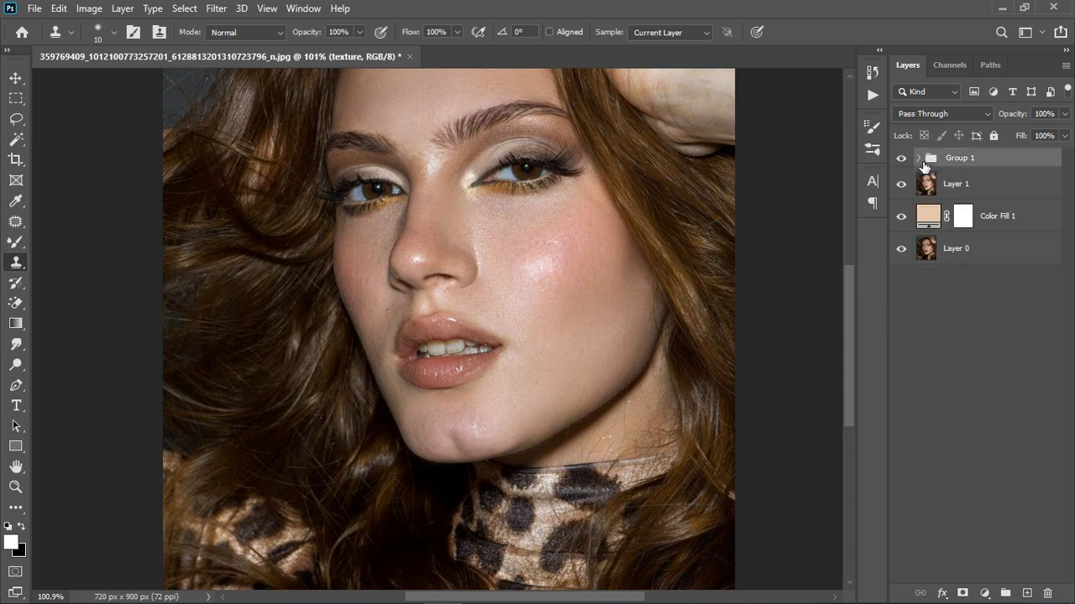
Step: Add a Photo Filter adjustment layer above the retouching group with Cooling Filter (82), and invert its mask to black
{"action": "left_click", "coordinate": [985, 594]}
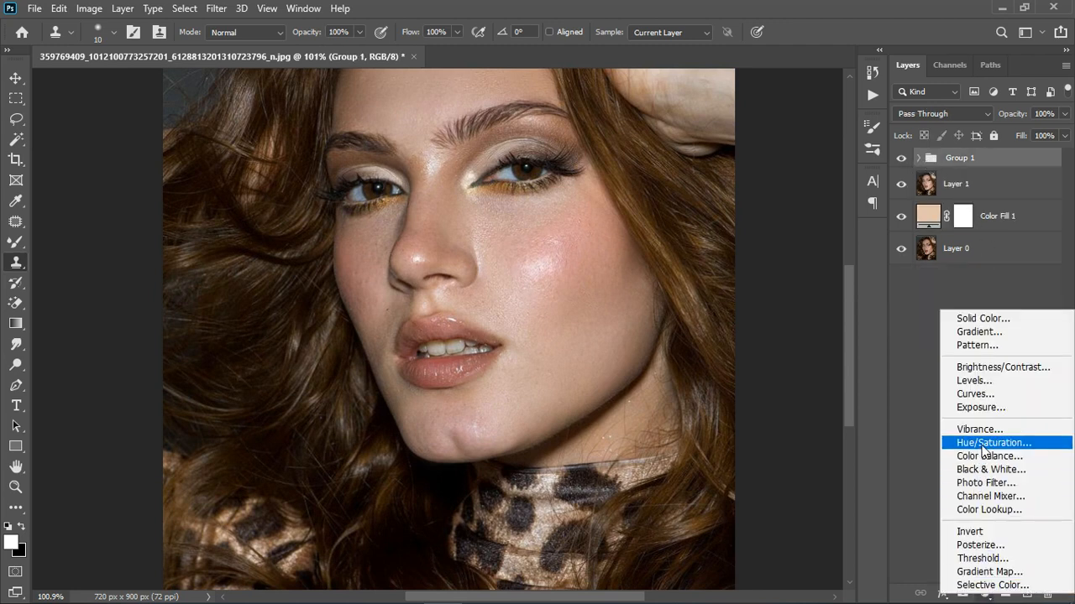
{"action": "left_click", "coordinate": [988, 483]}
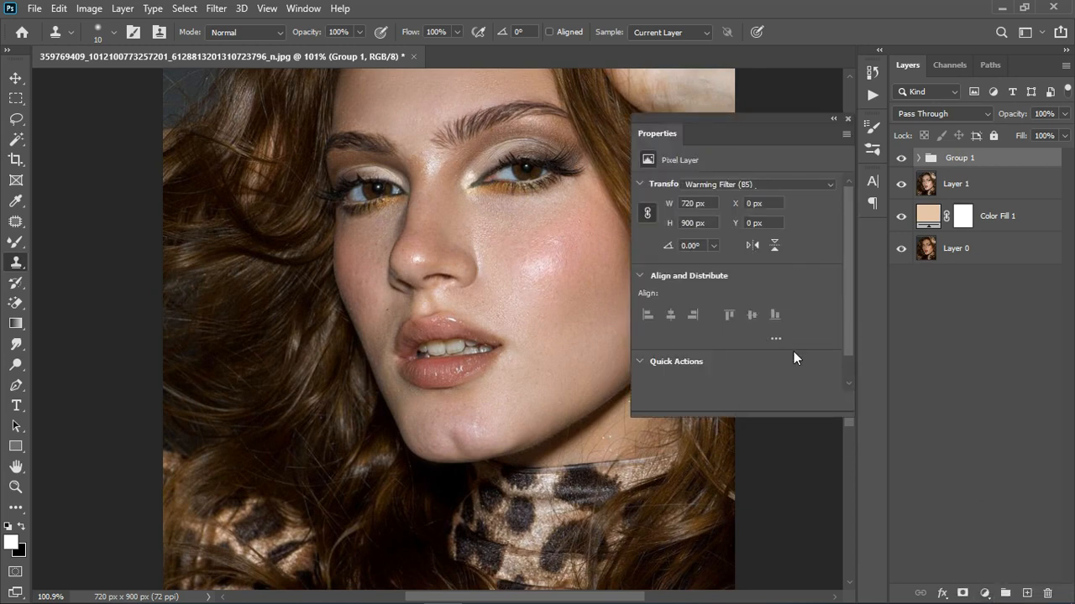
{"action": "left_click", "coordinate": [744, 180]}
{"action": "left_click", "coordinate": [749, 178]}
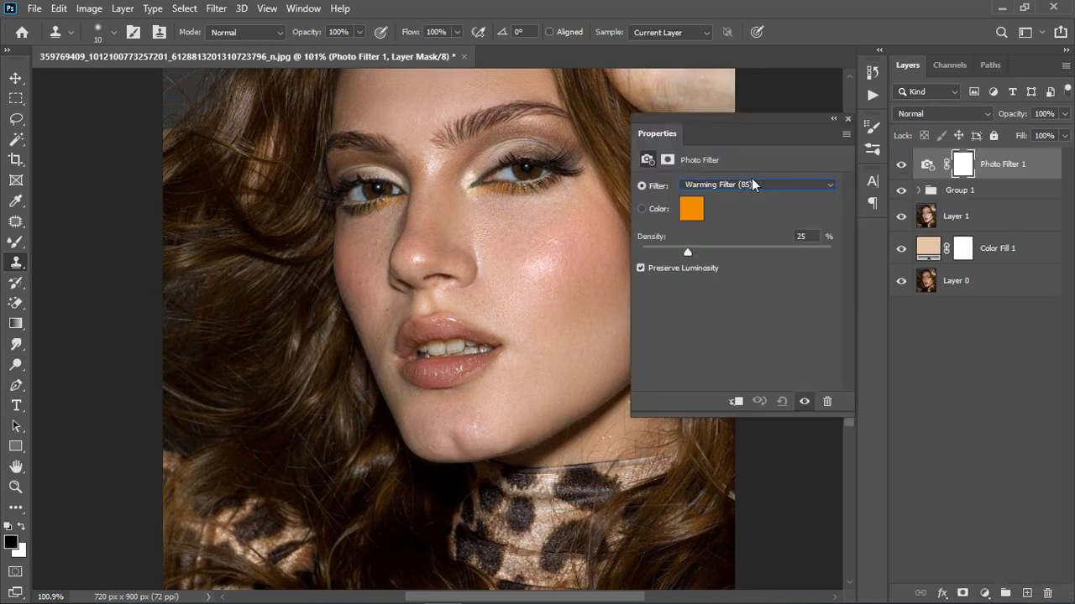
{"action": "left_click", "coordinate": [754, 180]}
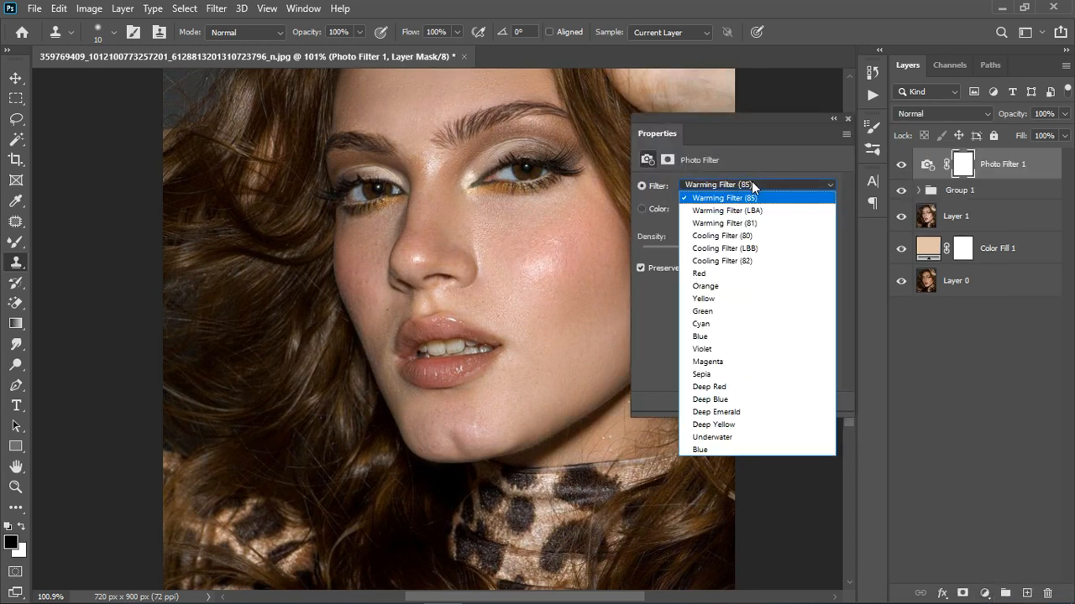
{"action": "left_click", "coordinate": [737, 266]}
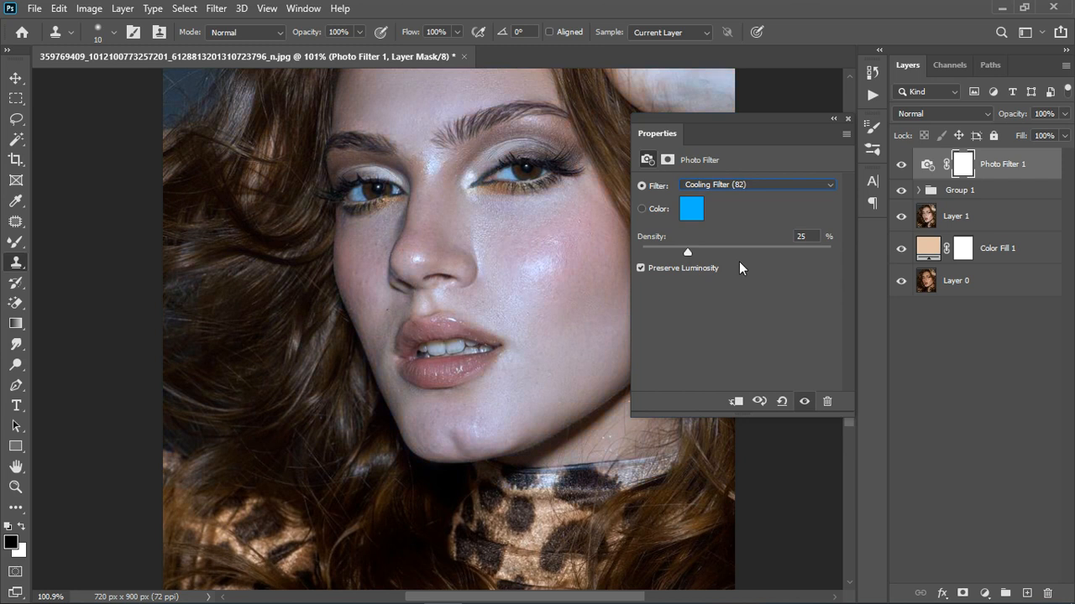
{"action": "left_click", "coordinate": [848, 119]}
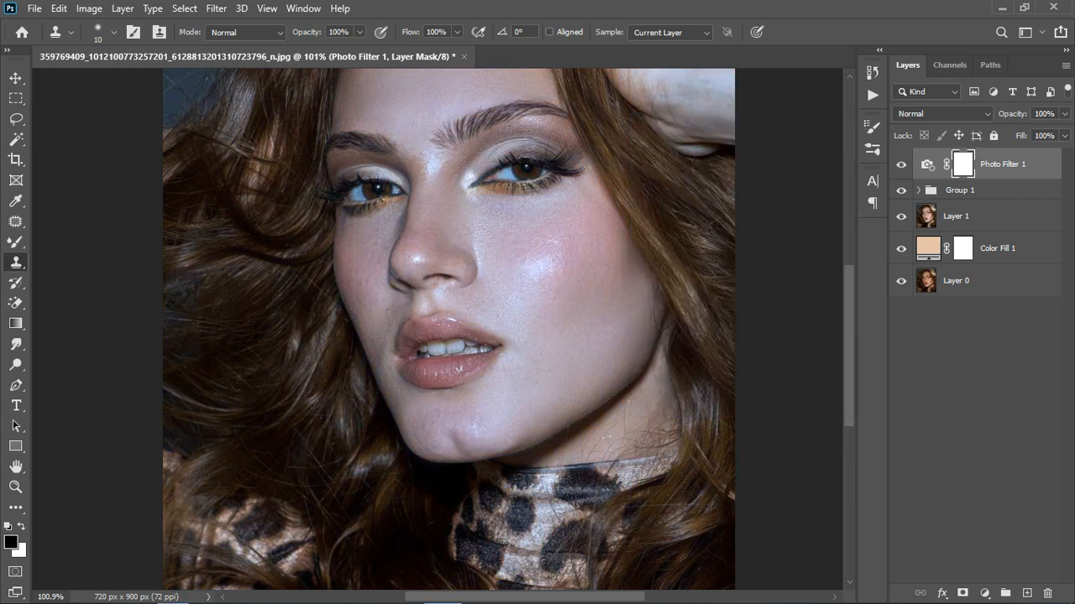
{"action": "key", "text": "ctrl+i"}
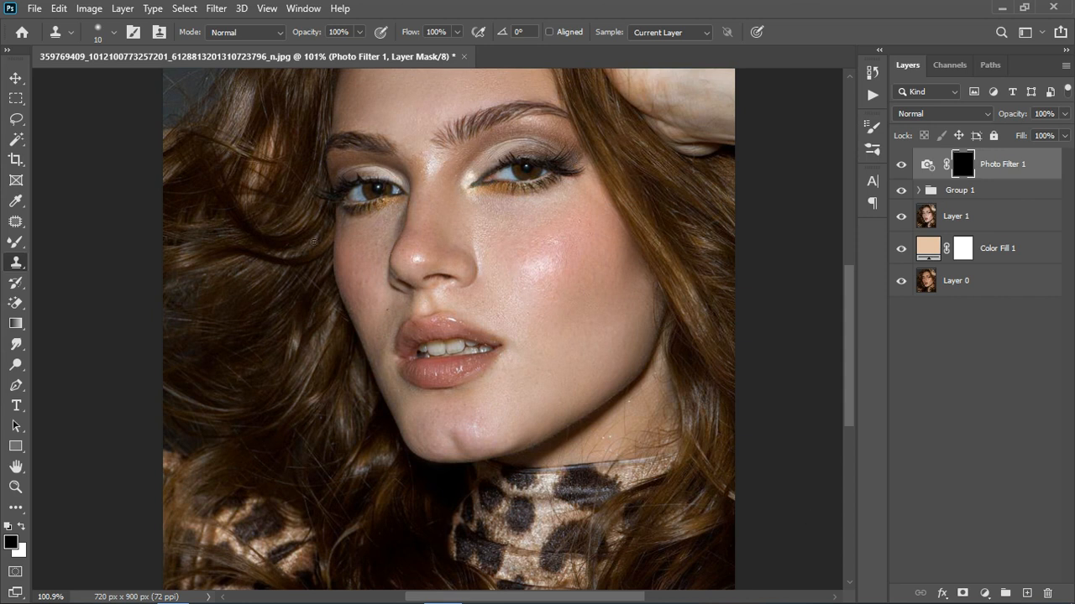
Step: Reveal the cooling filter on the teeth by painting white on its mask with the Brush at size 20, raising the flow to 100%
{"action": "right_click", "coordinate": [16, 242]}
{"action": "left_click", "coordinate": [71, 239]}
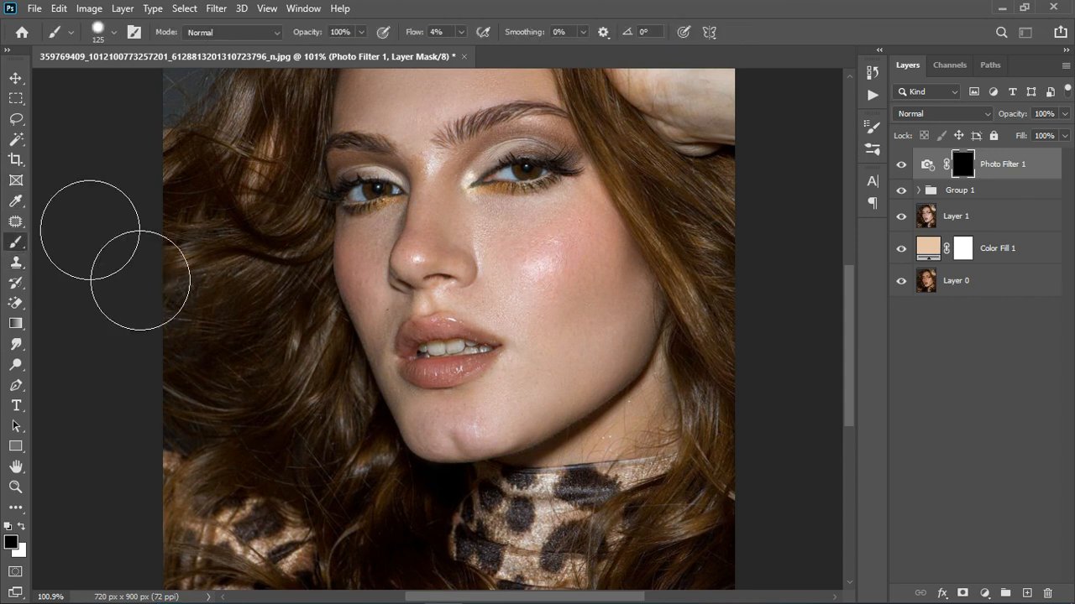
{"action": "key", "text": "bracketleft"}
{"action": "key", "text": "bracketleft"}
{"action": "key", "text": "bracketleft"}
{"action": "key", "text": "bracketleft"}
{"action": "key", "text": "bracketleft"}
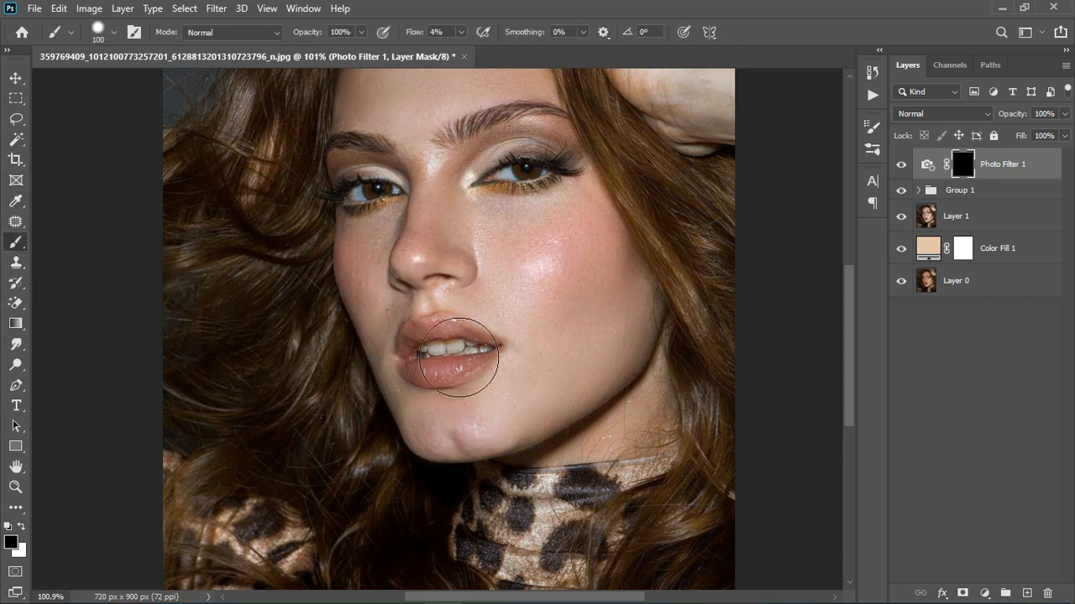
{"action": "scroll", "coordinate": [449, 363], "scroll_direction": "up", "scroll_amount": 5}
{"action": "key", "text": "bracketleft"}
{"action": "key", "text": "bracketleft"}
{"action": "key", "text": "bracketleft"}
{"action": "key", "text": "bracketleft"}
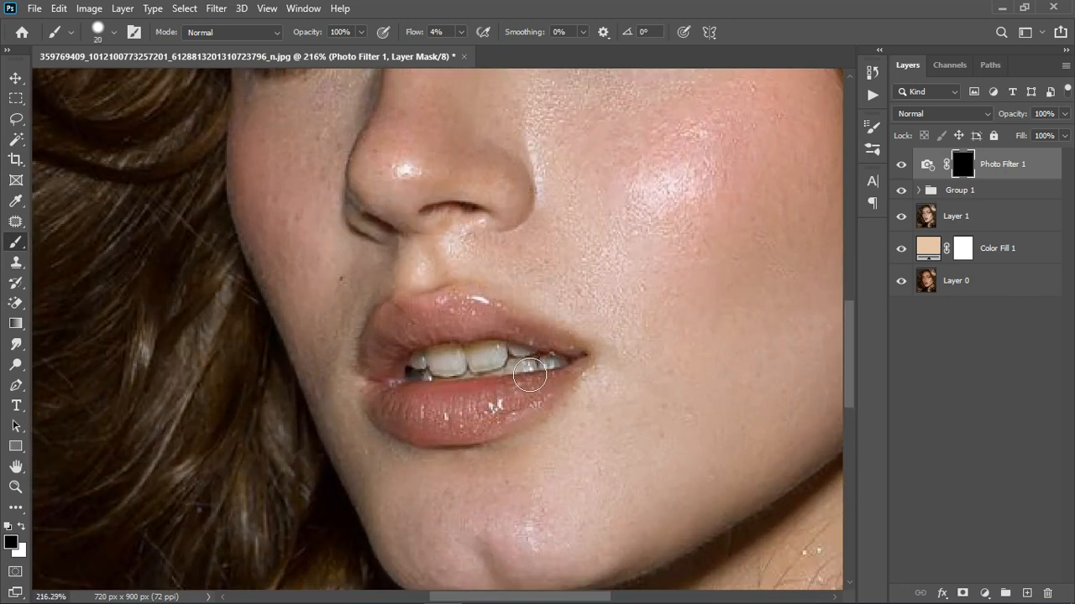
{"action": "key", "text": "x"}
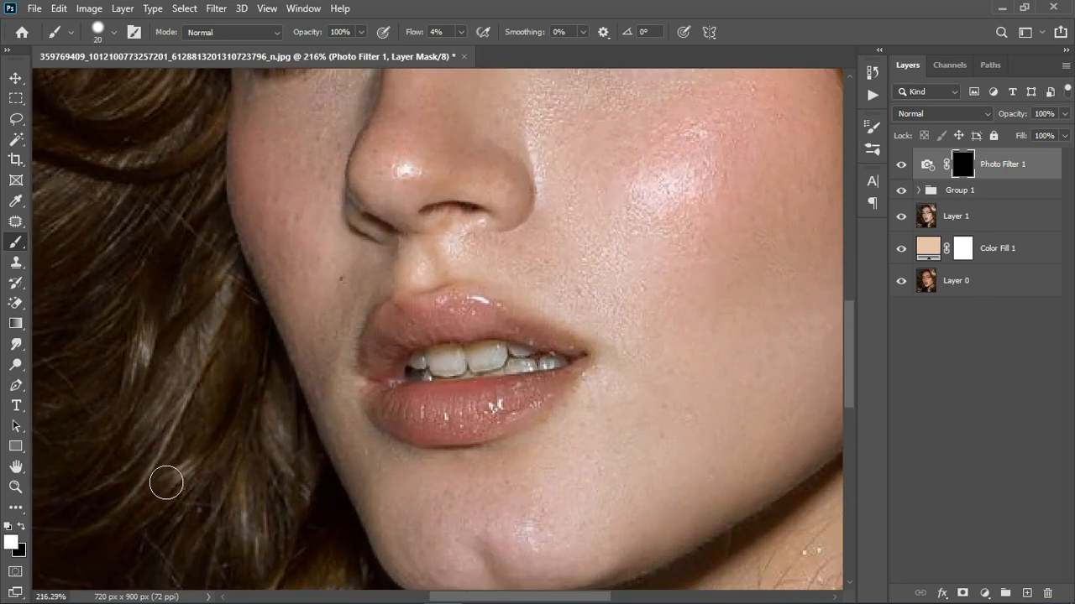
{"action": "mouse_move", "coordinate": [421, 393]}
{"action": "left_mouse_down"}
{"action": "mouse_move", "coordinate": [522, 373]}
{"action": "mouse_move", "coordinate": [464, 380]}
{"action": "mouse_move", "coordinate": [512, 378]}
{"action": "left_mouse_up"}
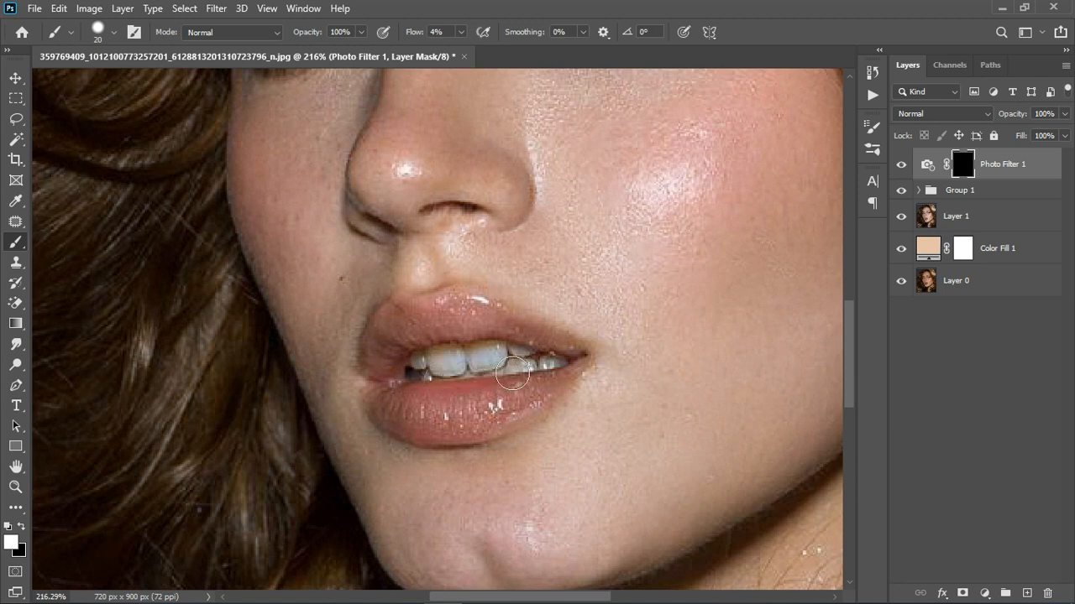
{"action": "left_click", "coordinate": [461, 33]}
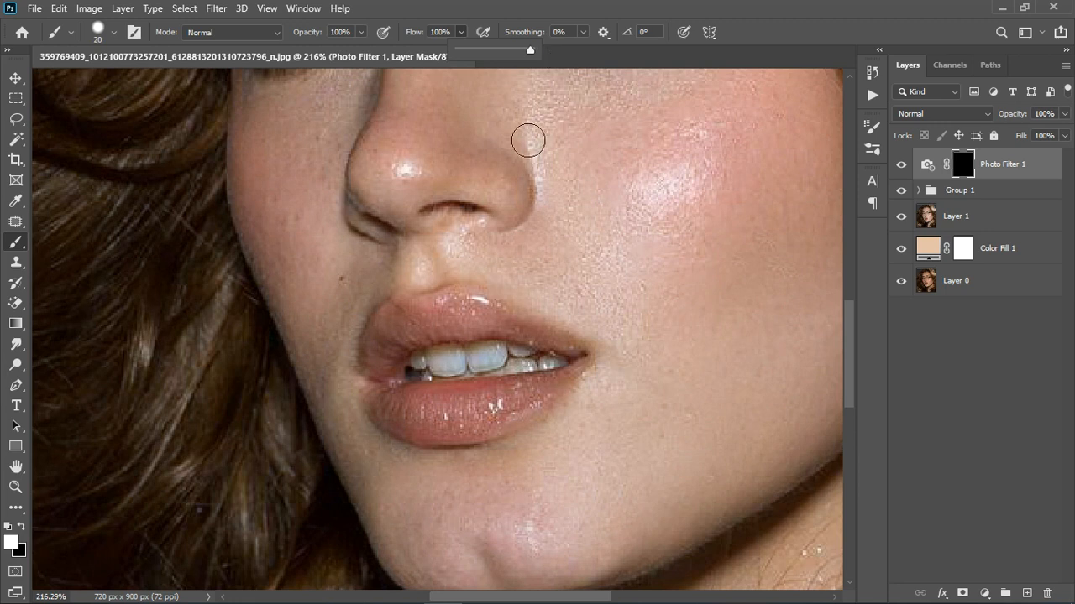
{"action": "mouse_move", "coordinate": [497, 369]}
{"action": "left_mouse_down"}
{"action": "mouse_move", "coordinate": [455, 382]}
{"action": "mouse_move", "coordinate": [559, 380]}
{"action": "mouse_move", "coordinate": [434, 384]}
{"action": "left_mouse_up"}
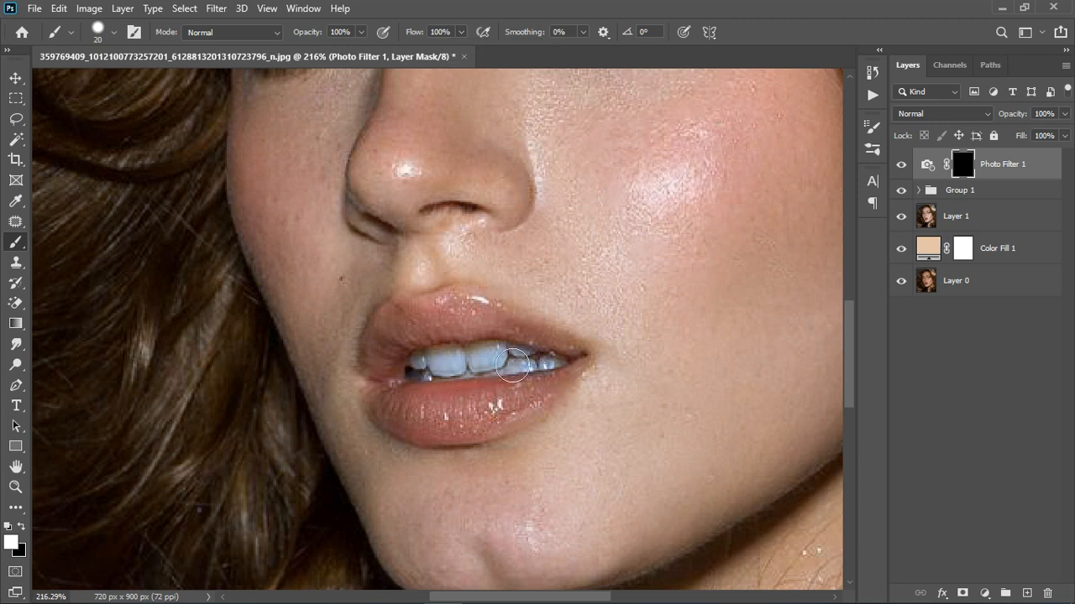
Step: Paint white over the whites of both eyes on the Photo Filter mask
{"action": "scroll", "coordinate": [456, 310], "scroll_direction": "down", "scroll_amount": 5}
{"action": "scroll", "coordinate": [402, 136], "scroll_direction": "up", "scroll_amount": 4}
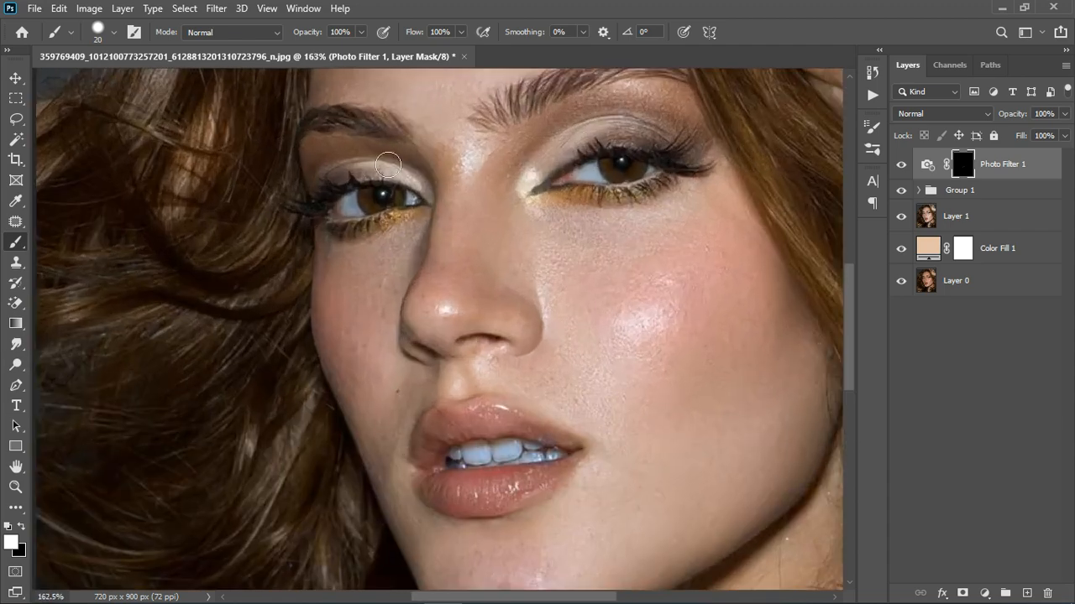
{"action": "mouse_move", "coordinate": [351, 220]}
{"action": "left_mouse_down"}
{"action": "mouse_move", "coordinate": [428, 227]}
{"action": "mouse_move", "coordinate": [428, 216]}
{"action": "left_mouse_up"}
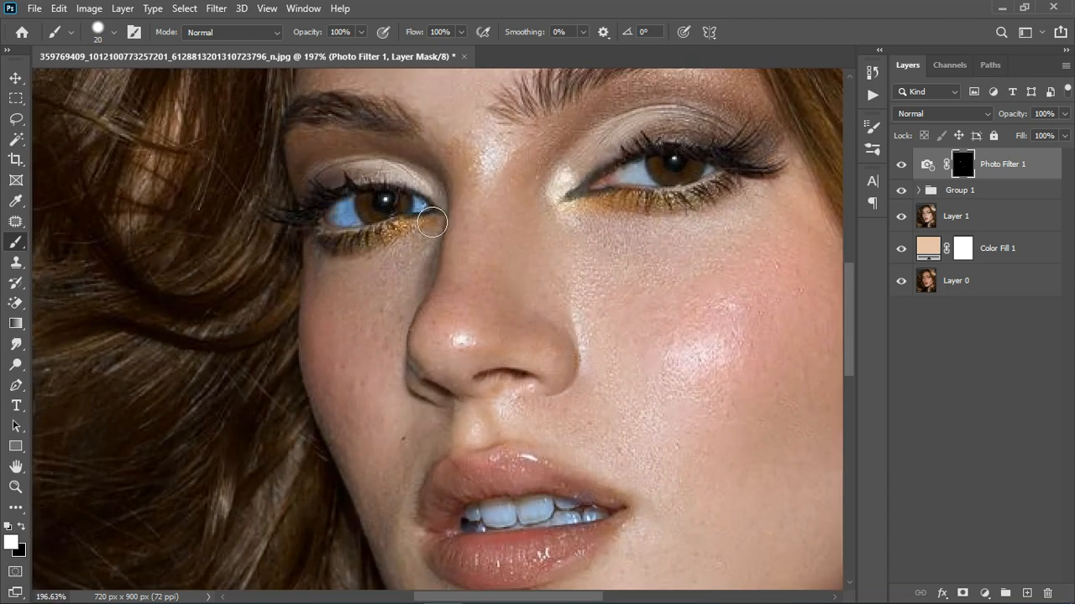
{"action": "mouse_move", "coordinate": [648, 222]}
{"action": "left_mouse_down"}
{"action": "mouse_move", "coordinate": [626, 199]}
{"action": "mouse_move", "coordinate": [727, 186]}
{"action": "left_mouse_up"}
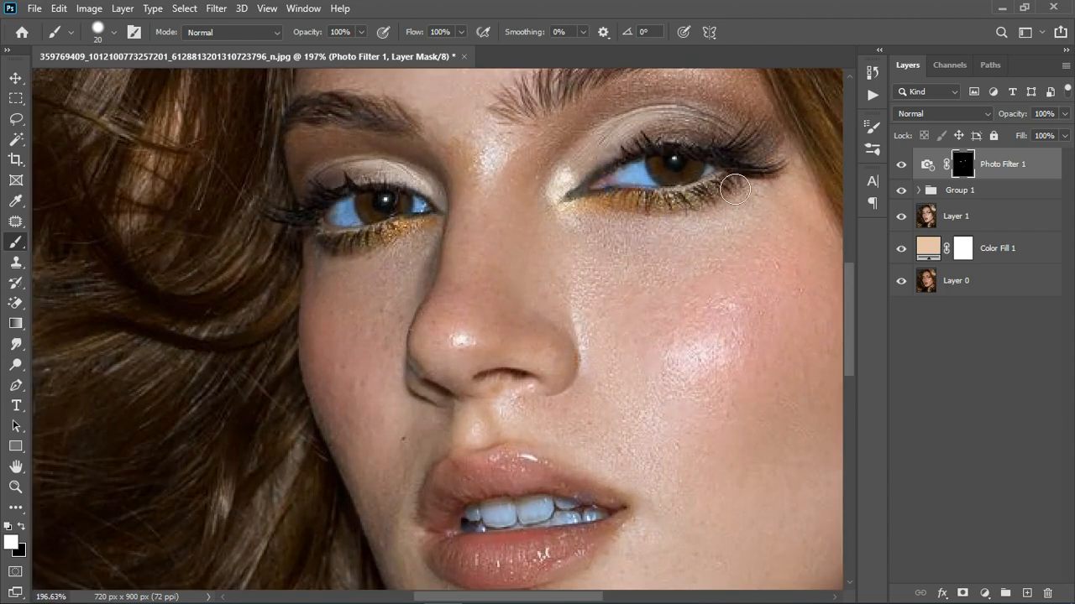
Step: Add a Black & White adjustment layer with default settings above the Photo Filter layer
{"action": "scroll", "coordinate": [602, 330], "scroll_direction": "down", "scroll_amount": 6}
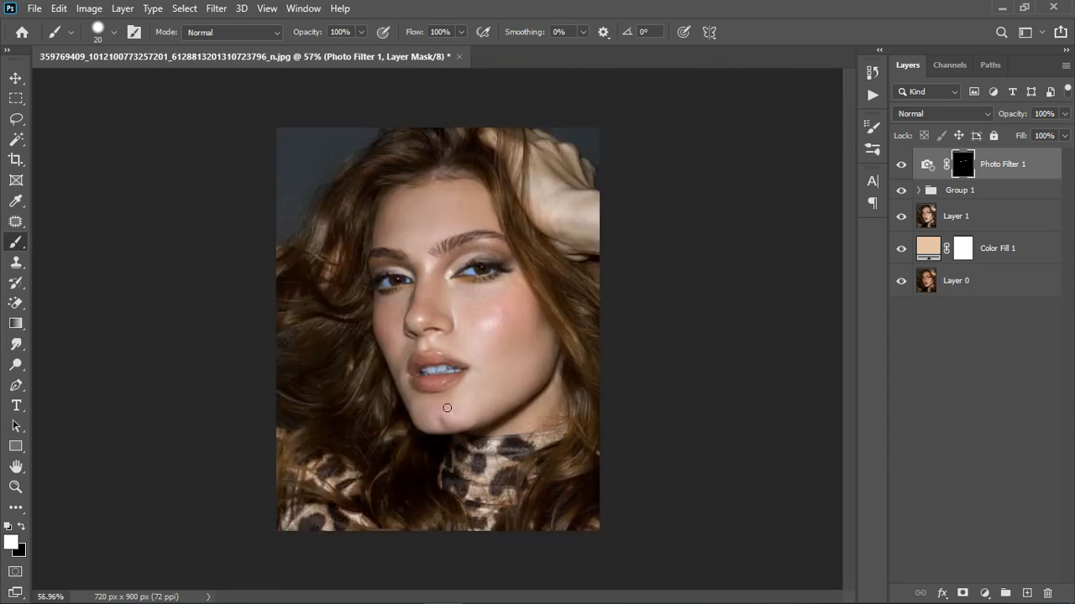
{"action": "scroll", "coordinate": [447, 408], "scroll_direction": "up", "scroll_amount": 3}
{"action": "scroll", "coordinate": [715, 286], "scroll_direction": "down", "scroll_amount": 1}
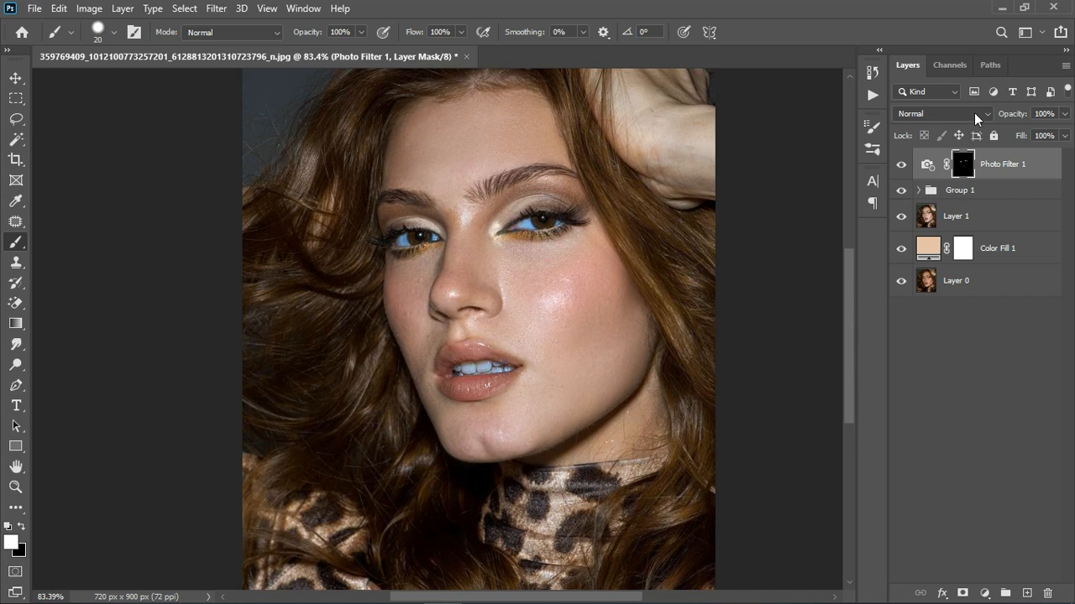
{"action": "left_click", "coordinate": [984, 594]}
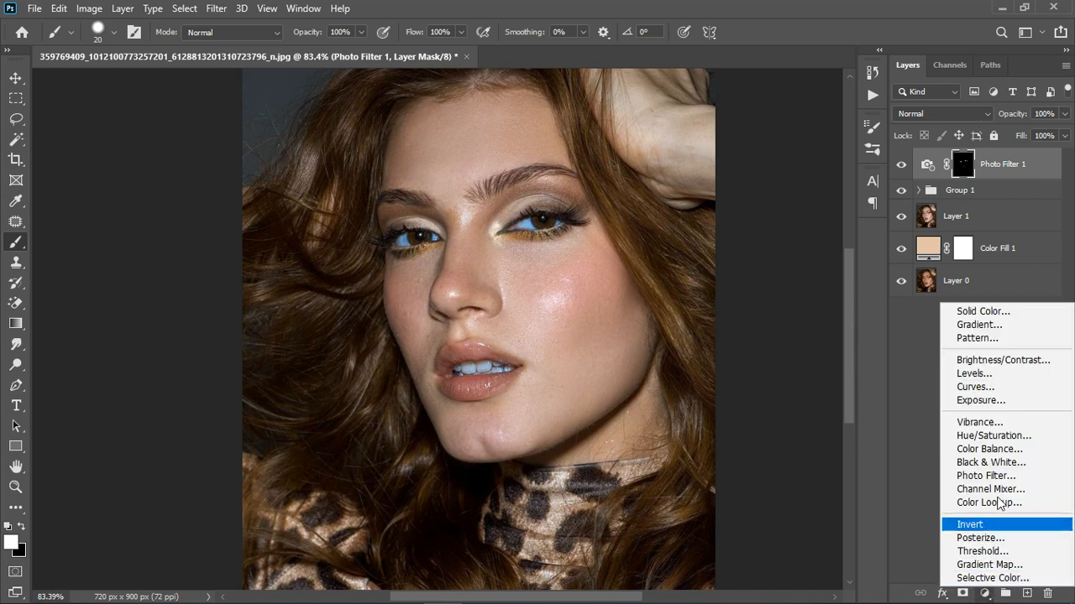
{"action": "left_click", "coordinate": [991, 463]}
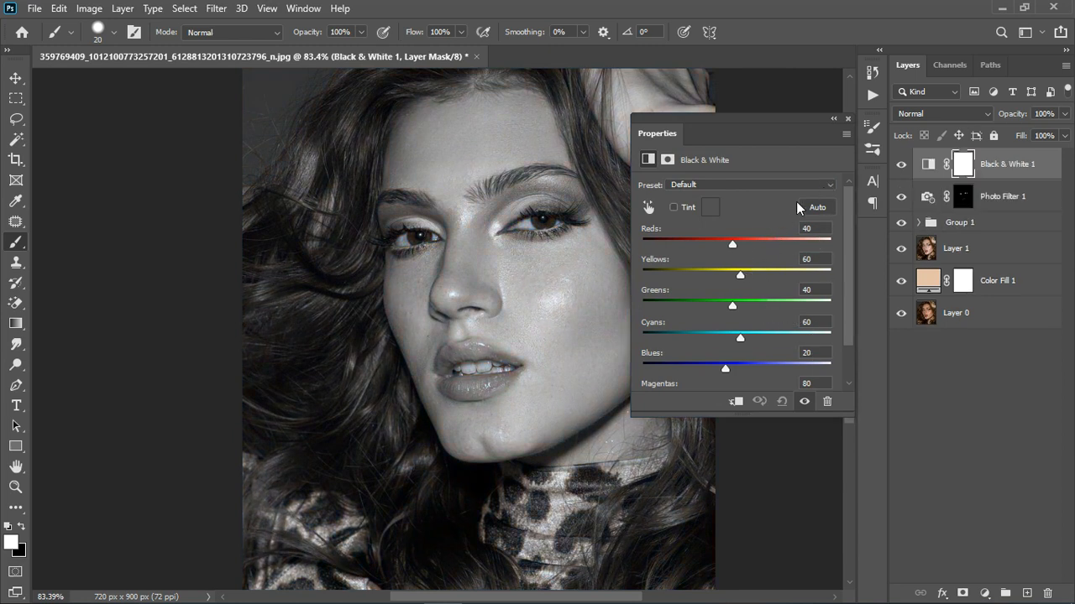
{"action": "left_click", "coordinate": [848, 119]}
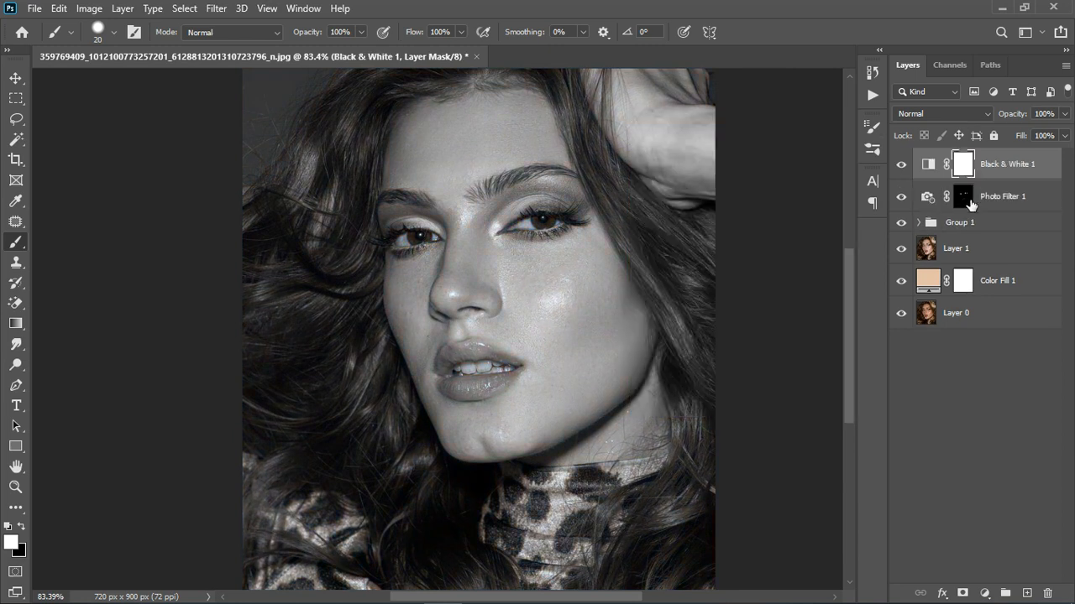
Step: Replace the Black & White layer's mask with the Photo Filter layer's eye-and-teeth mask
{"action": "left_click", "coordinate": [963, 198]}
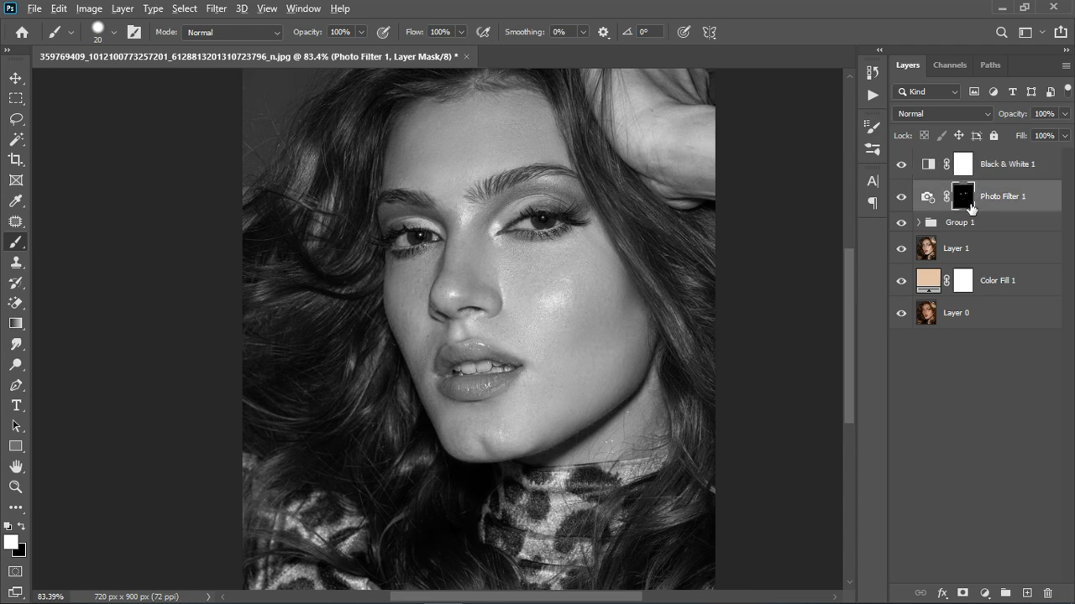
{"action": "left_click_drag", "start_coordinate": [970, 208], "coordinate": [965, 164]}
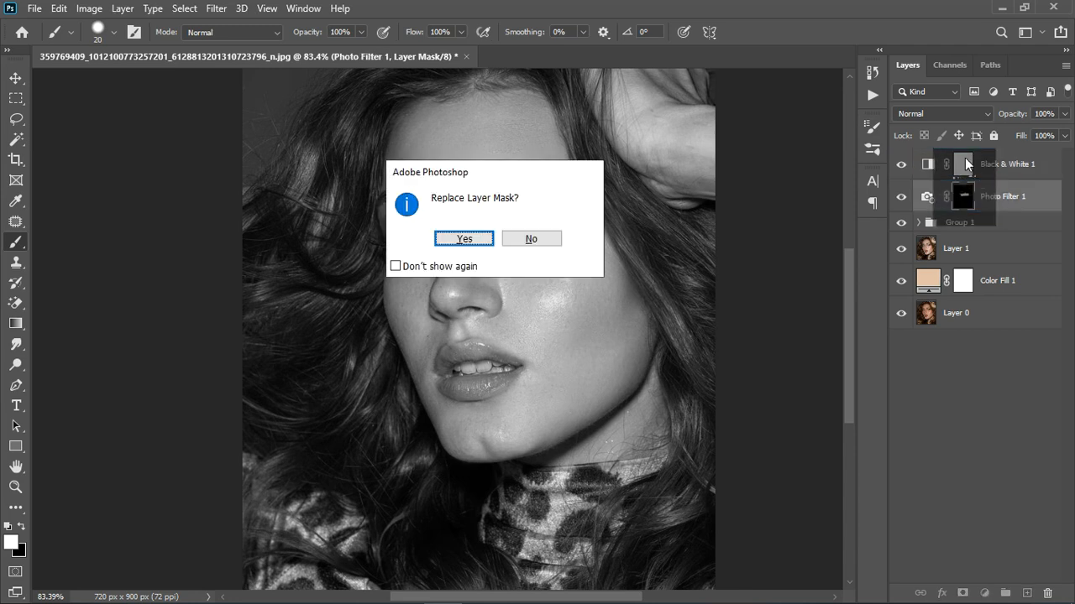
{"action": "left_click", "coordinate": [464, 239]}
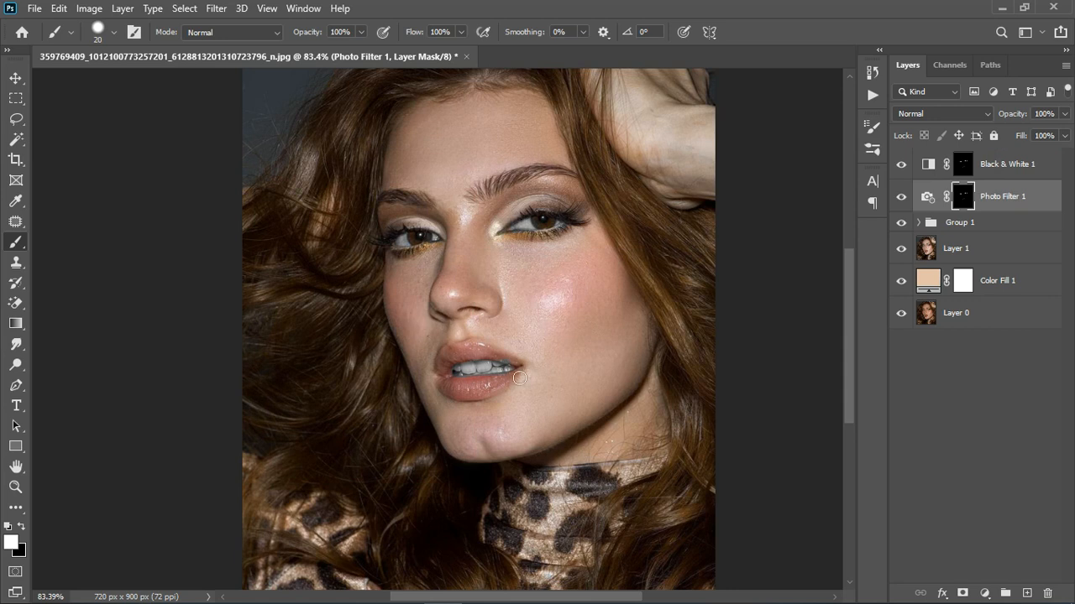
Step: Lower the Black & White layer's opacity to 33%
{"action": "scroll", "coordinate": [520, 378], "scroll_direction": "down", "scroll_amount": 2}
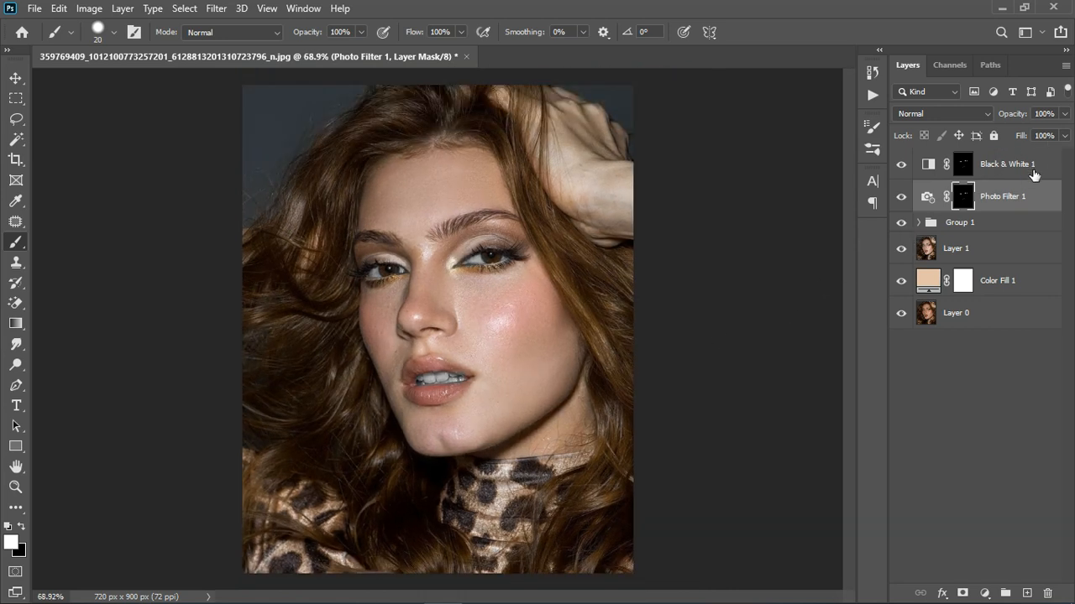
{"action": "key", "text": "alt+bracketright"}
{"action": "left_click", "coordinate": [1063, 114]}
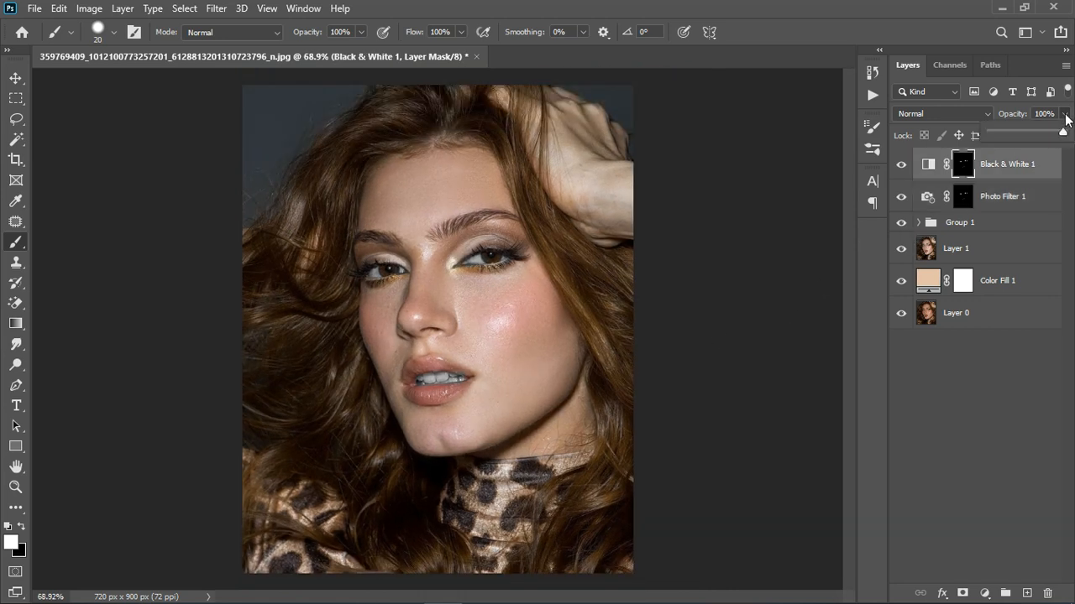
{"action": "left_click_drag", "start_coordinate": [1058, 134], "coordinate": [1038, 139]}
{"action": "scroll", "coordinate": [347, 356], "scroll_direction": "up", "scroll_amount": 3}
{"action": "scroll", "coordinate": [365, 348], "scroll_direction": "down", "scroll_amount": 3}
{"action": "scroll", "coordinate": [341, 377], "scroll_direction": "up", "scroll_amount": 2}
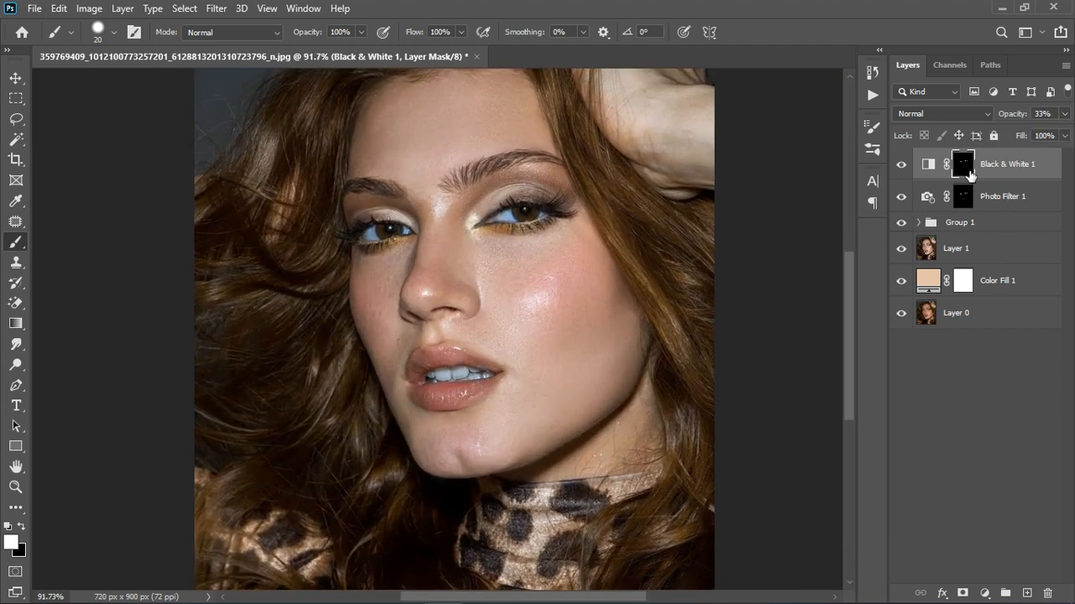
Step: Clean up the mask edges around the teeth by brushing black on the Black & White and Photo Filter masks
{"action": "right_click", "coordinate": [16, 242]}
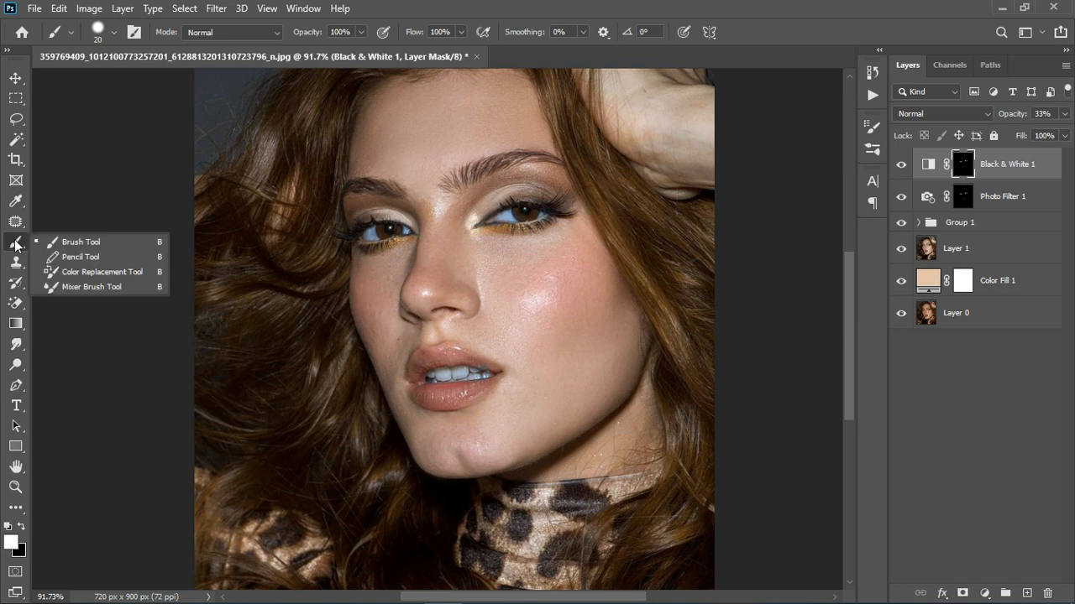
{"action": "left_click", "coordinate": [81, 242]}
{"action": "scroll", "coordinate": [504, 374], "scroll_direction": "up", "scroll_amount": 3}
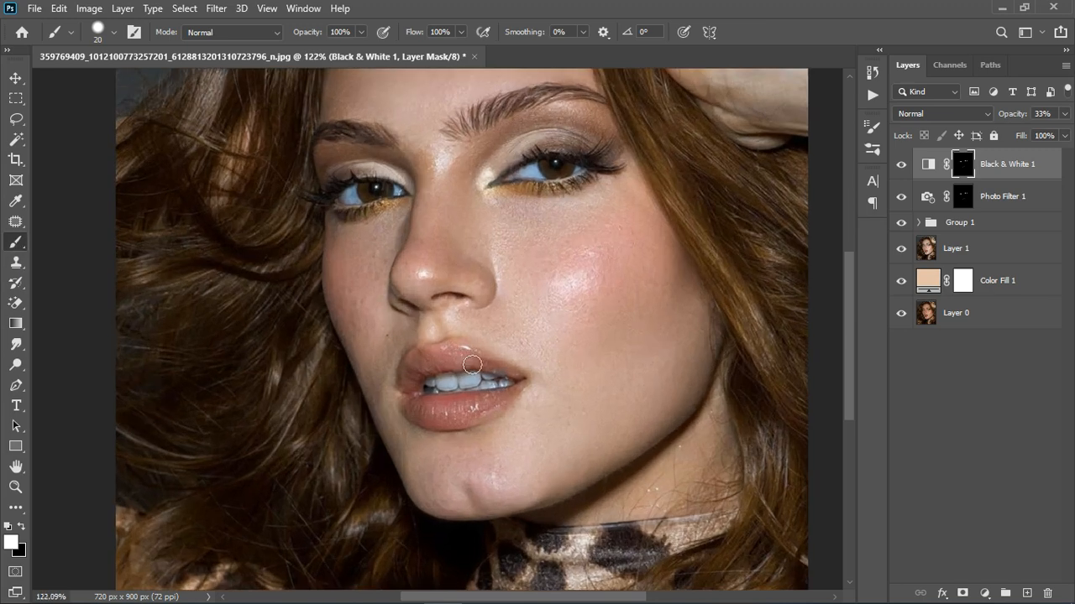
{"action": "key", "text": "x"}
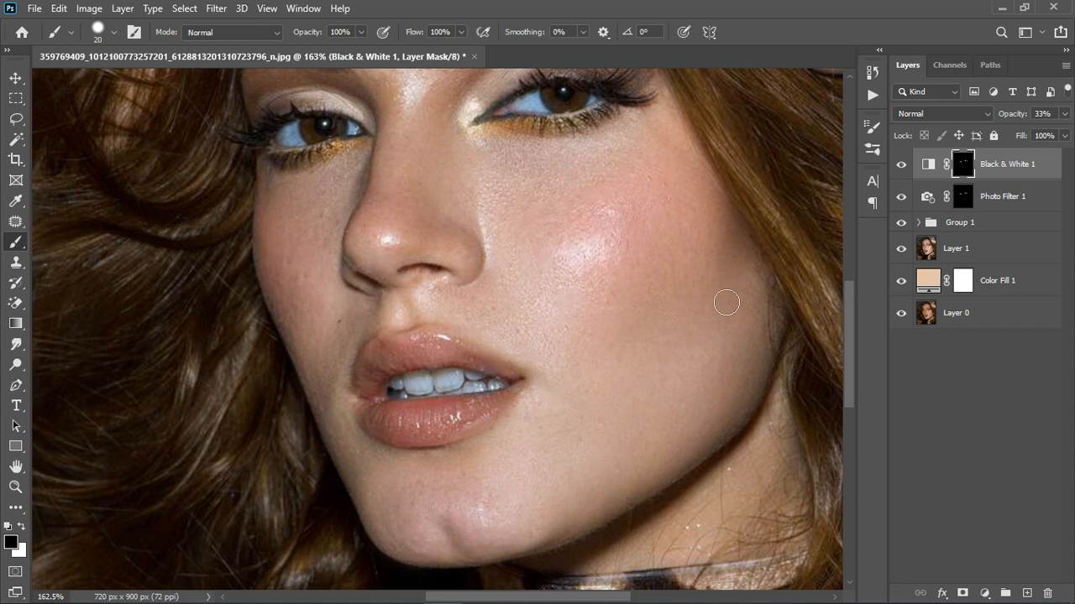
{"action": "left_click", "coordinate": [969, 199]}
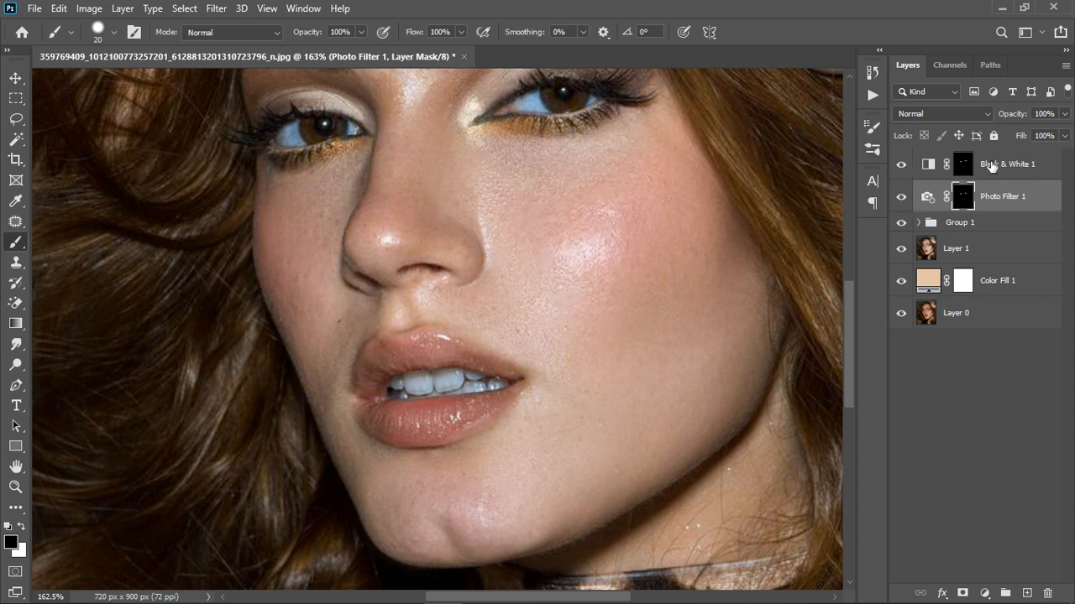
{"action": "left_click", "coordinate": [965, 168]}
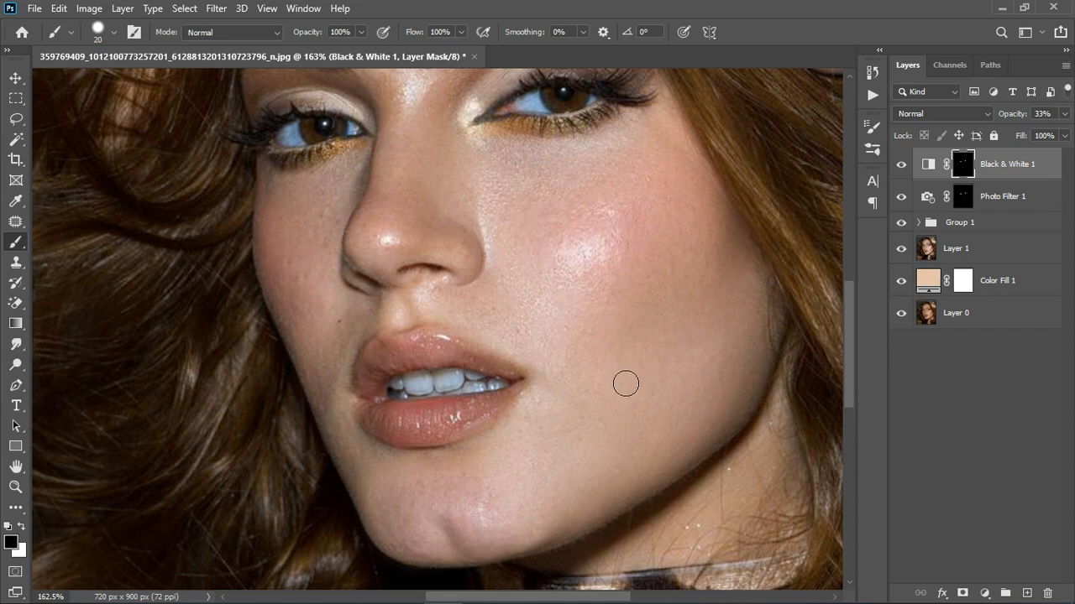
{"action": "key", "text": "ctrl+0"}
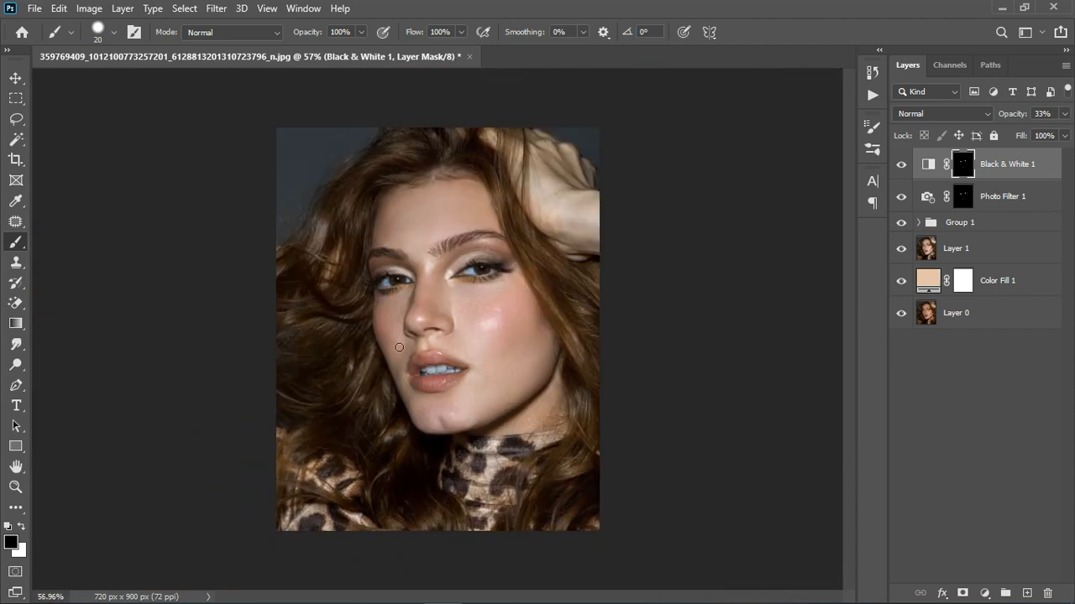
{"action": "scroll", "coordinate": [403, 344], "scroll_direction": "up", "scroll_amount": 2}
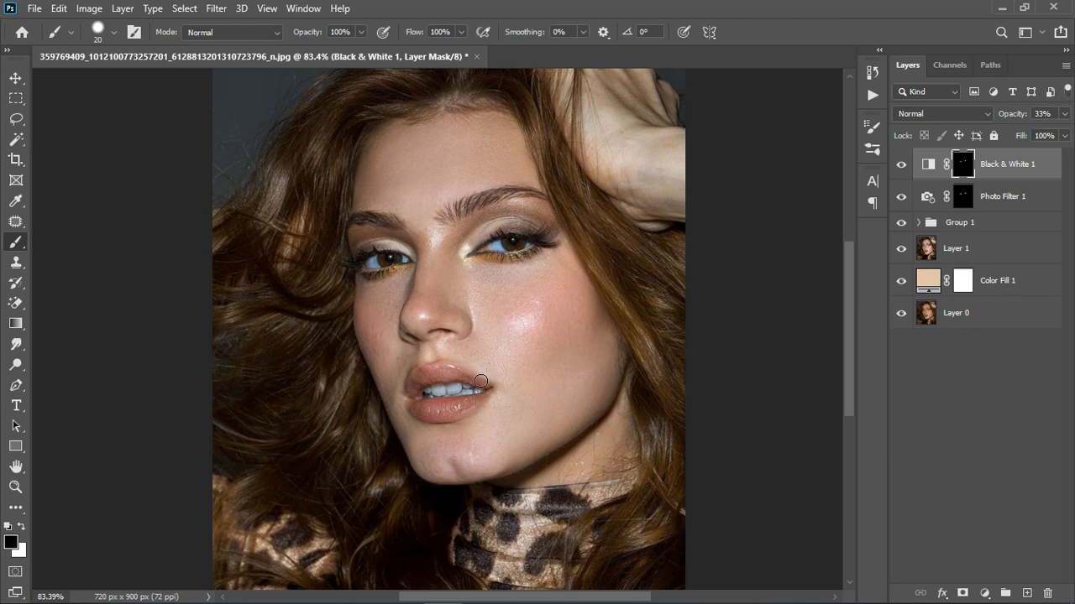
Step: Group the Black & White and Photo Filter layers, and compare the portrait with the group hidden and shown
{"action": "left_click", "coordinate": [1041, 203], "text": "shift"}
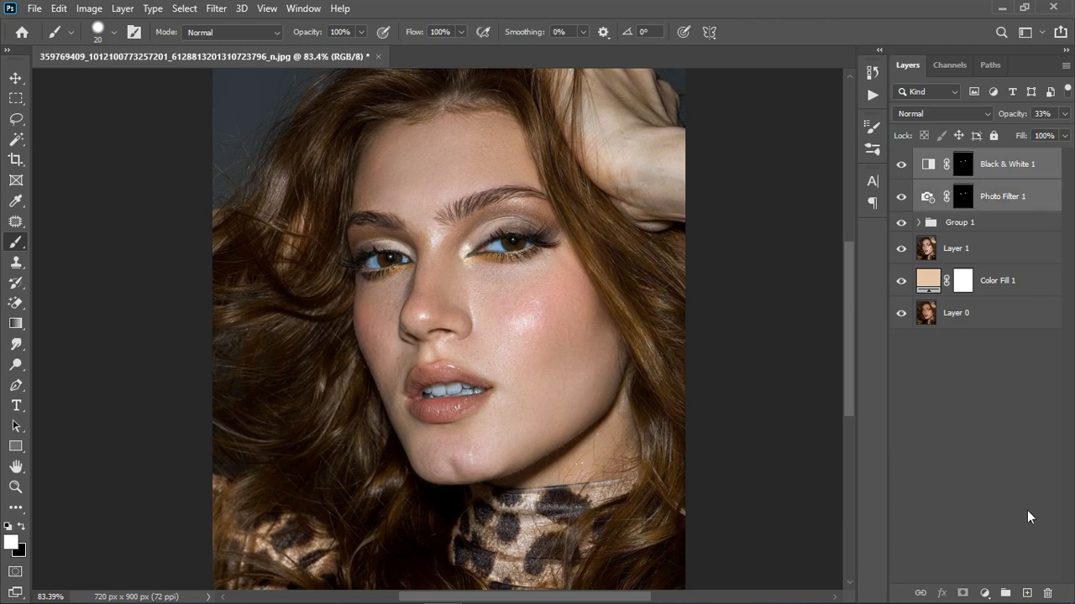
{"action": "left_click", "coordinate": [1007, 592]}
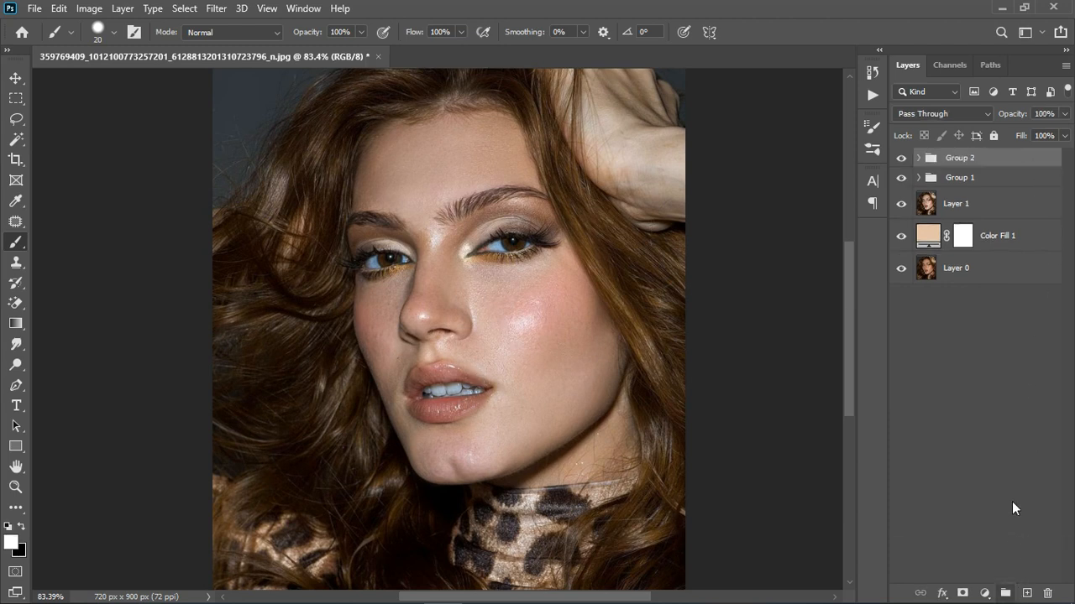
{"action": "left_click", "coordinate": [1064, 115]}
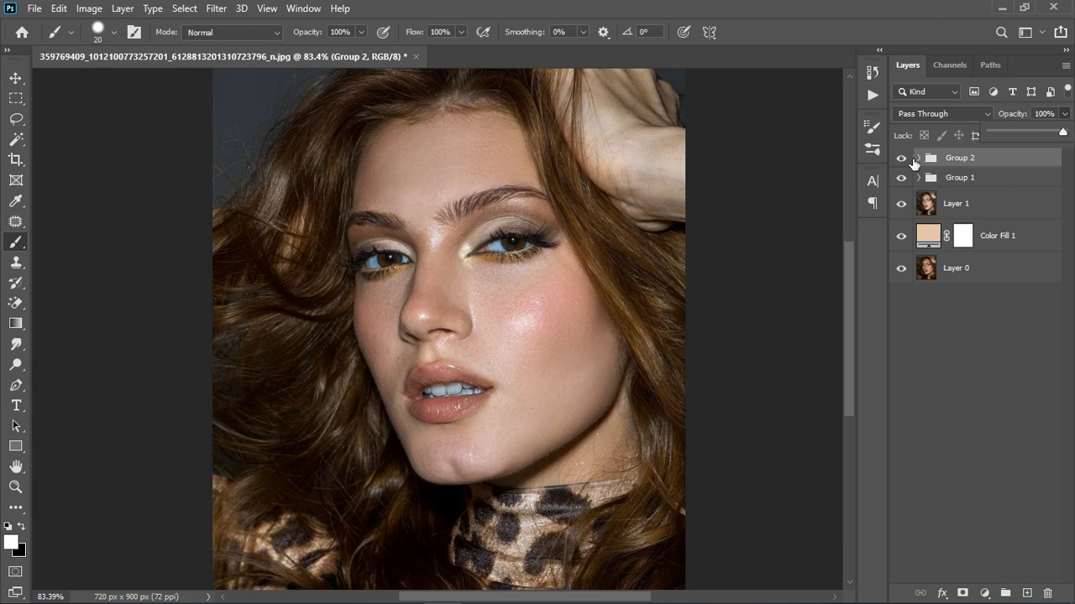
{"action": "left_click", "coordinate": [903, 158]}
{"action": "left_click", "coordinate": [901, 158]}
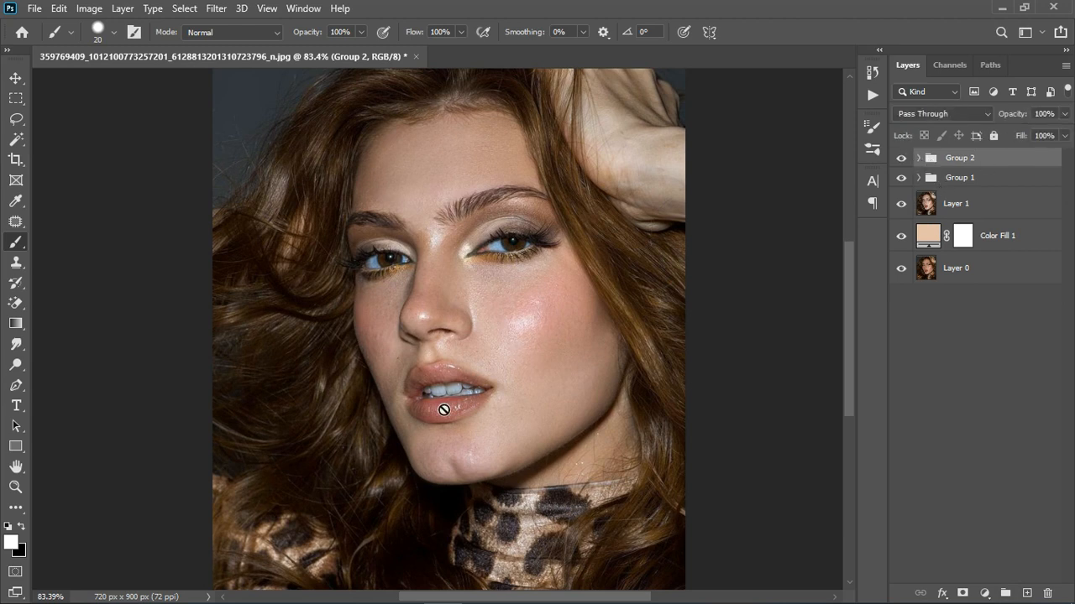
{"action": "scroll", "coordinate": [510, 377], "scroll_direction": "down", "scroll_amount": 3}
{"action": "scroll", "coordinate": [348, 445], "scroll_direction": "up", "scroll_amount": 3}
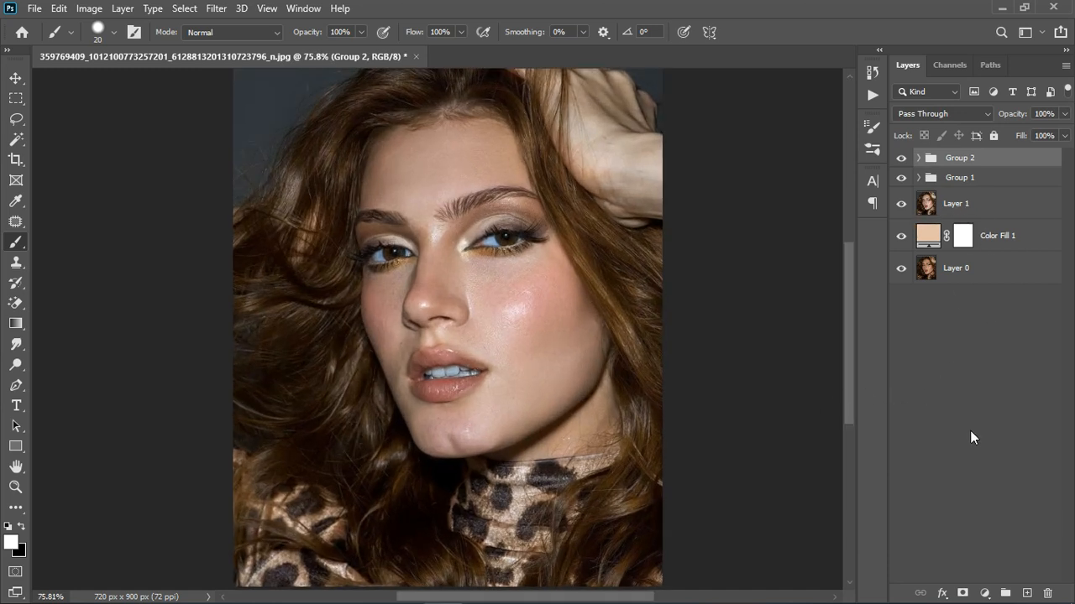
Step: Add a Photo Filter layer with Warming Filter (85) at 25% density above the groups, and compare the portrait with and without it
{"action": "left_click", "coordinate": [985, 592]}
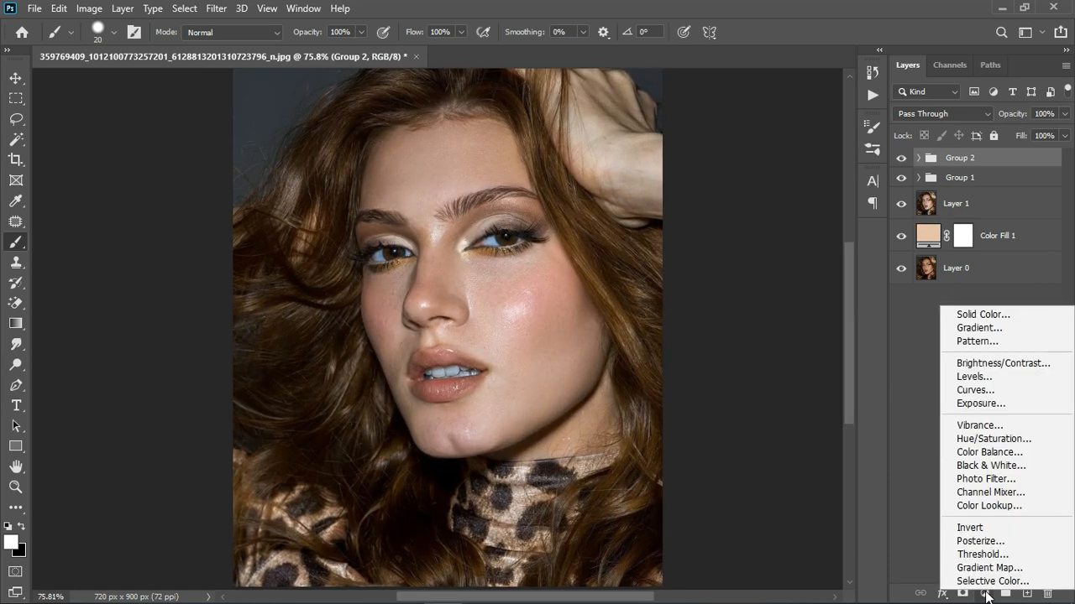
{"action": "left_click", "coordinate": [995, 481]}
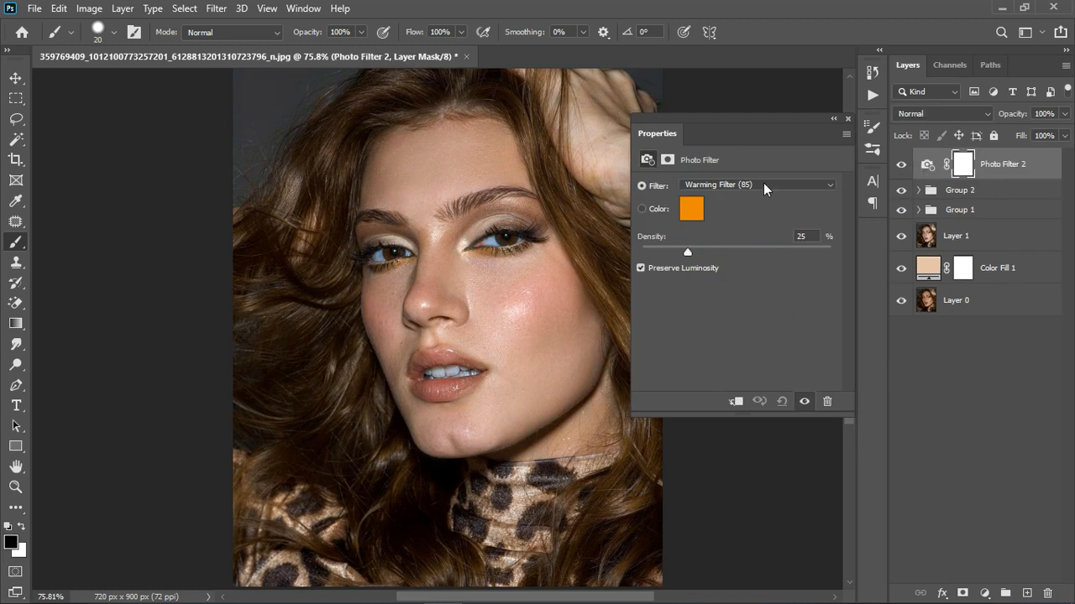
{"action": "left_click", "coordinate": [763, 183]}
{"action": "left_click", "coordinate": [764, 181]}
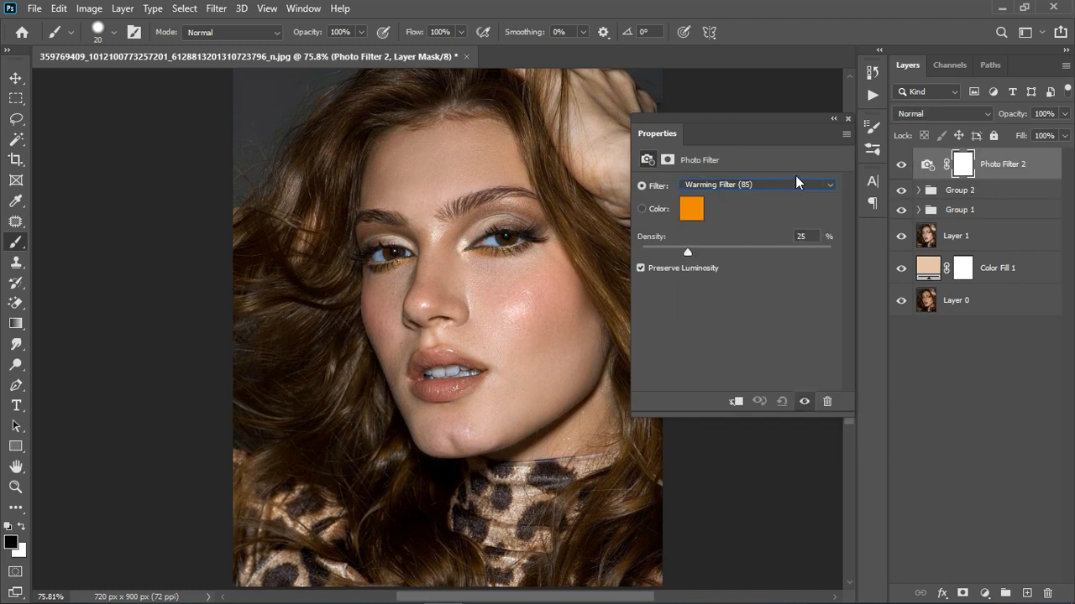
{"action": "left_click", "coordinate": [847, 118]}
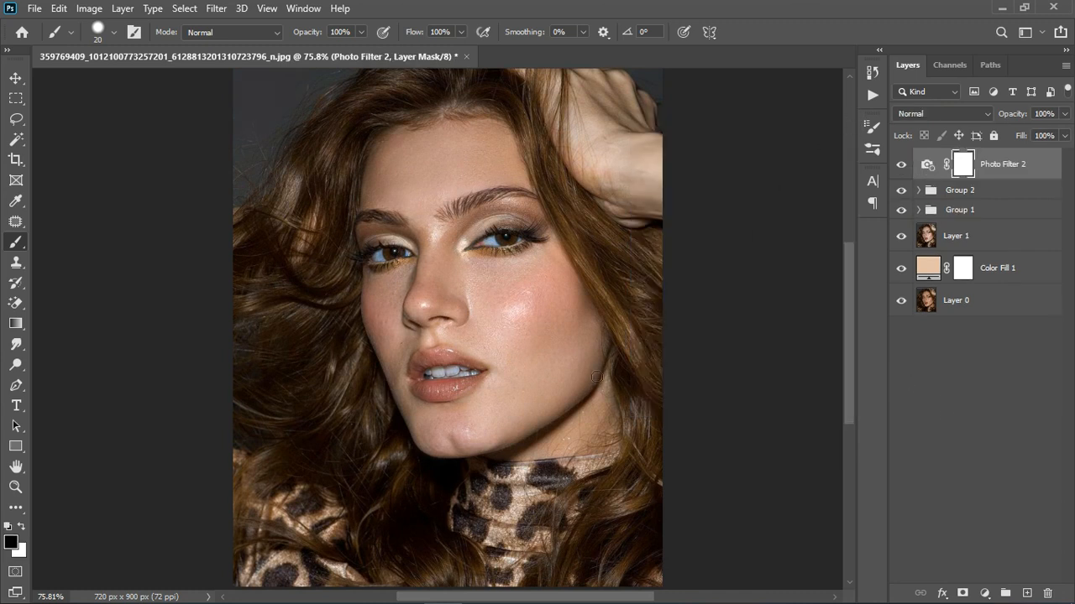
{"action": "left_click", "coordinate": [902, 166]}
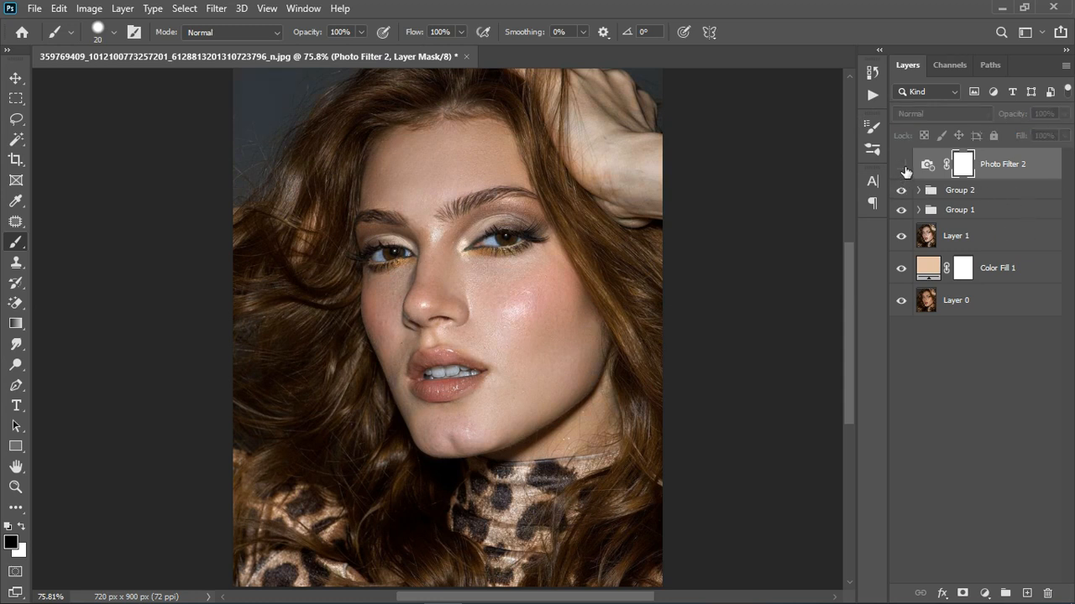
{"action": "left_click", "coordinate": [902, 166]}
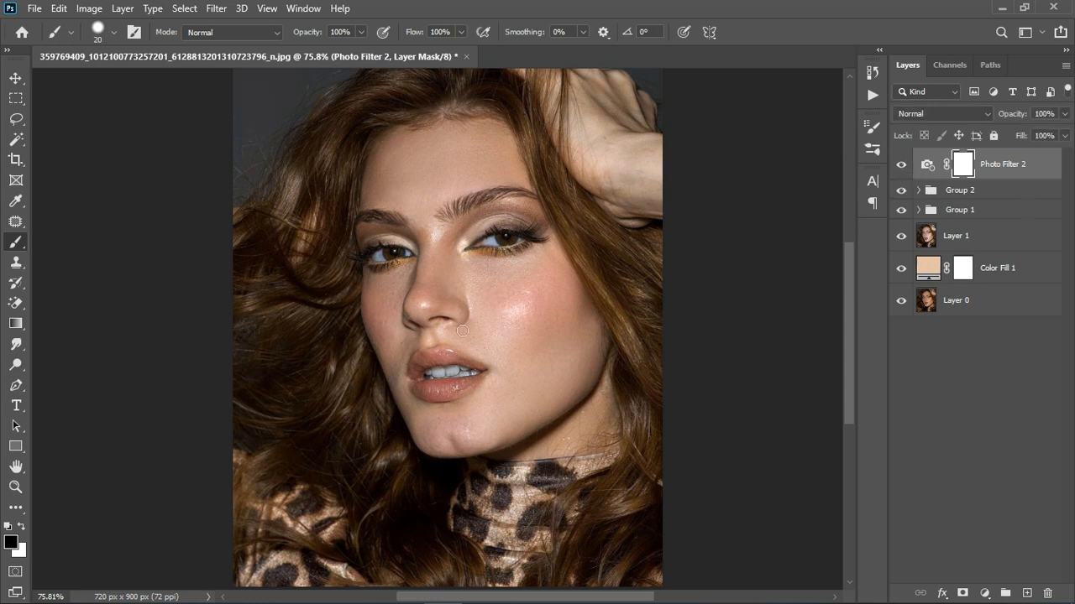
{"action": "scroll", "coordinate": [492, 314], "scroll_direction": "down", "scroll_amount": 3}
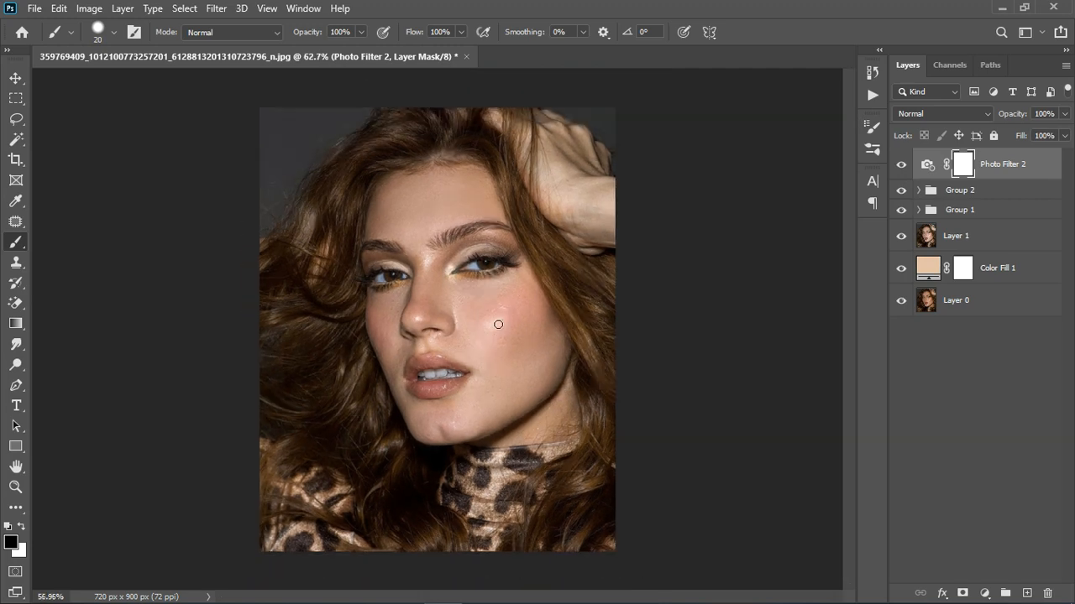
{"action": "scroll", "coordinate": [376, 358], "scroll_direction": "up", "scroll_amount": 2}
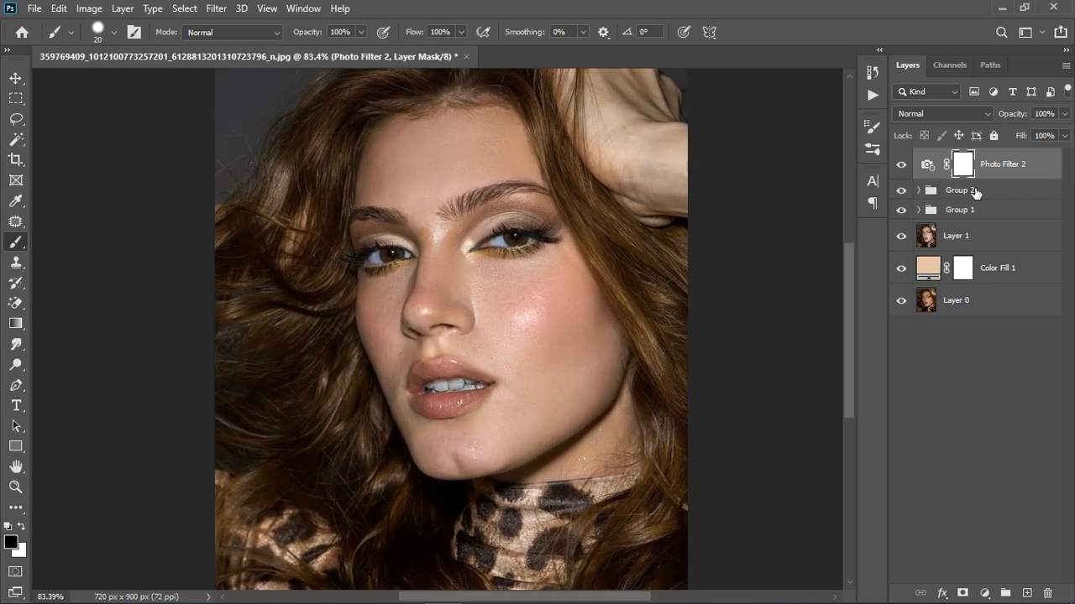
Step: Stamp all visible layers into a new merged layer above the warming Photo Filter layer
{"action": "key", "text": "ctrl+shift+alt+e"}
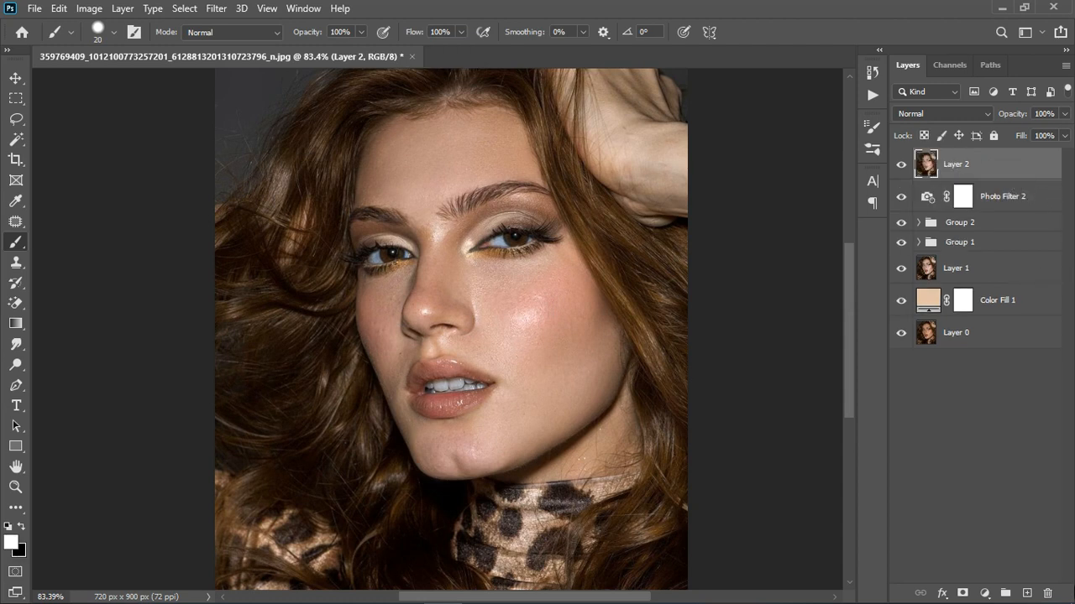
{"action": "left_click", "coordinate": [988, 586]}
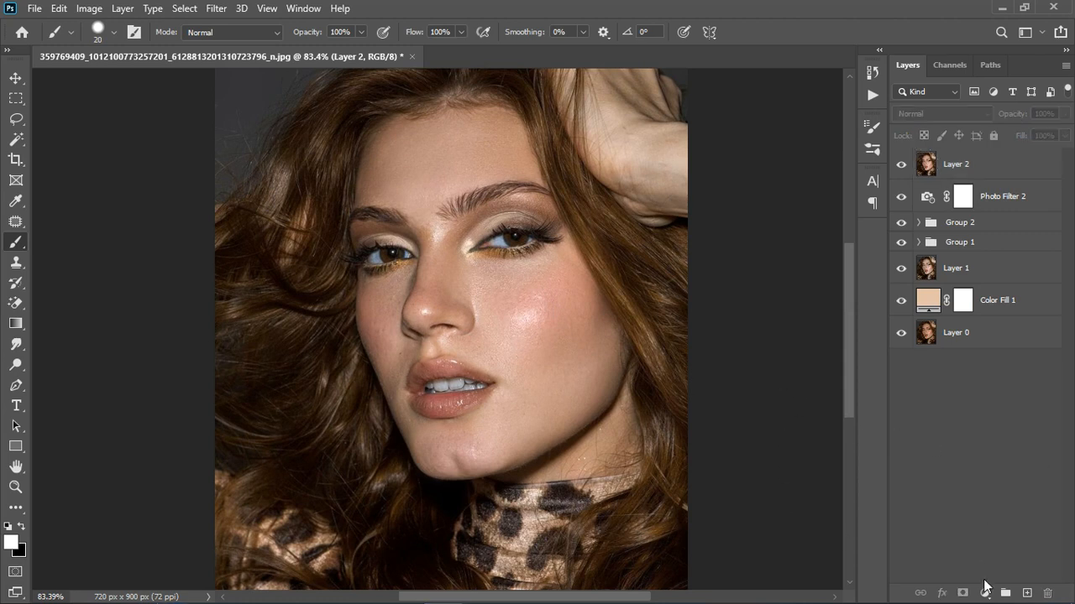
{"action": "left_click", "coordinate": [985, 592]}
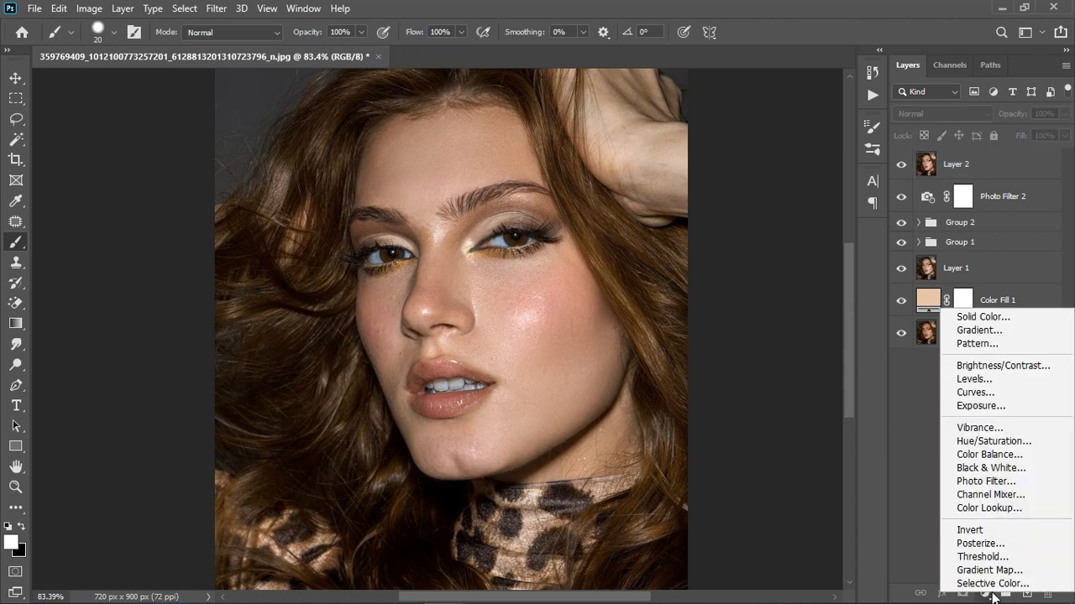
{"action": "left_click", "coordinate": [926, 430]}
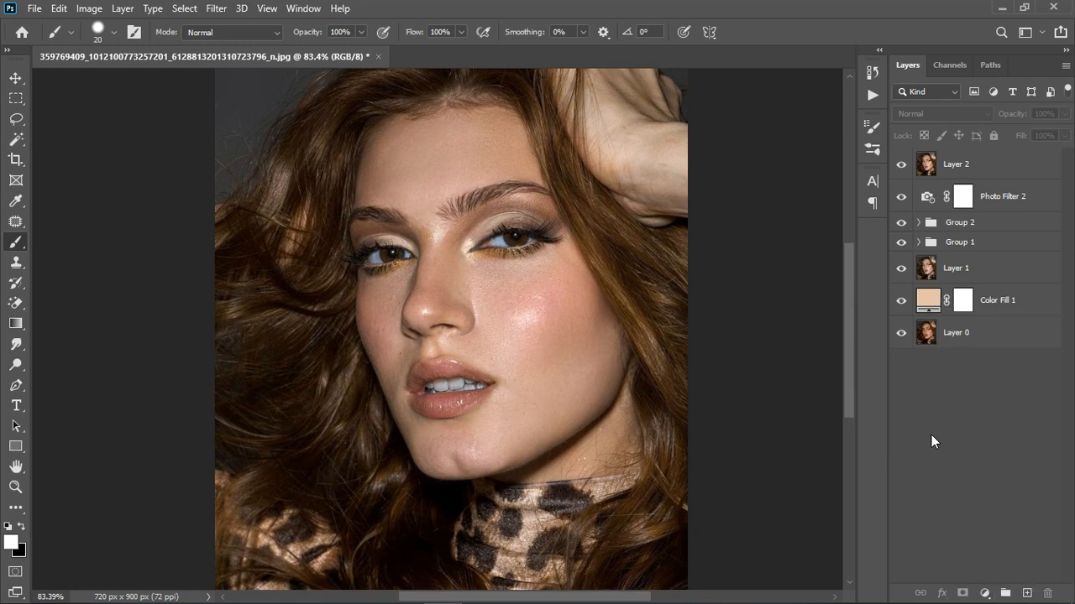
Step: Add a Curves adjustment layer above the merged layer and lower the RGB curve's midpoint to darken the image
{"action": "left_click", "coordinate": [985, 593]}
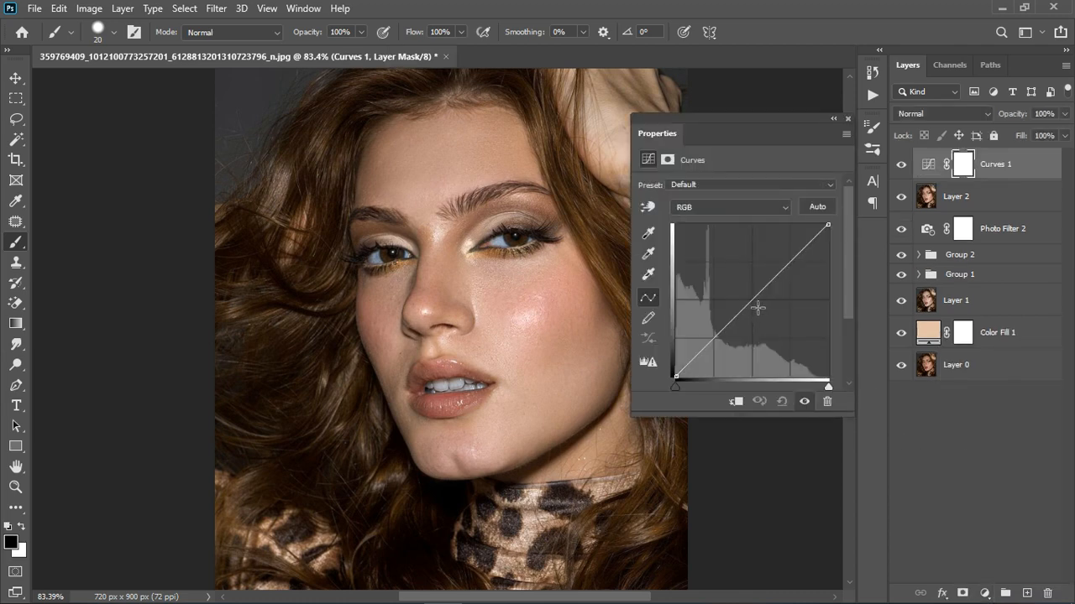
{"action": "left_click_drag", "start_coordinate": [760, 307], "coordinate": [768, 314]}
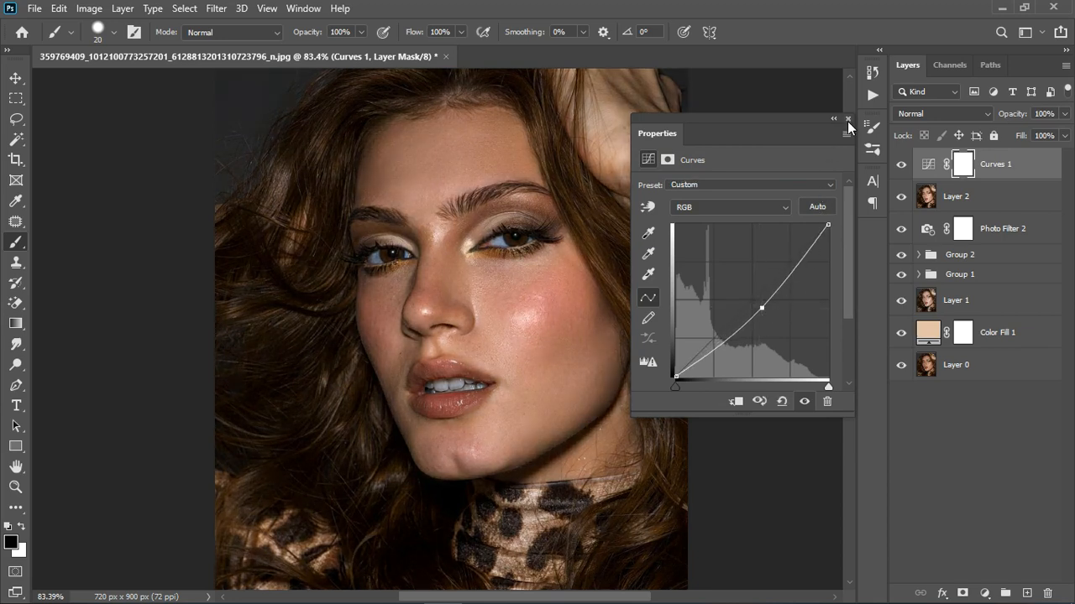
{"action": "left_click", "coordinate": [848, 119]}
Step: Add a second Curves layer with the RGB midpoint raised to brighten the image, and compare with it hidden and shown
{"action": "left_click", "coordinate": [985, 593]}
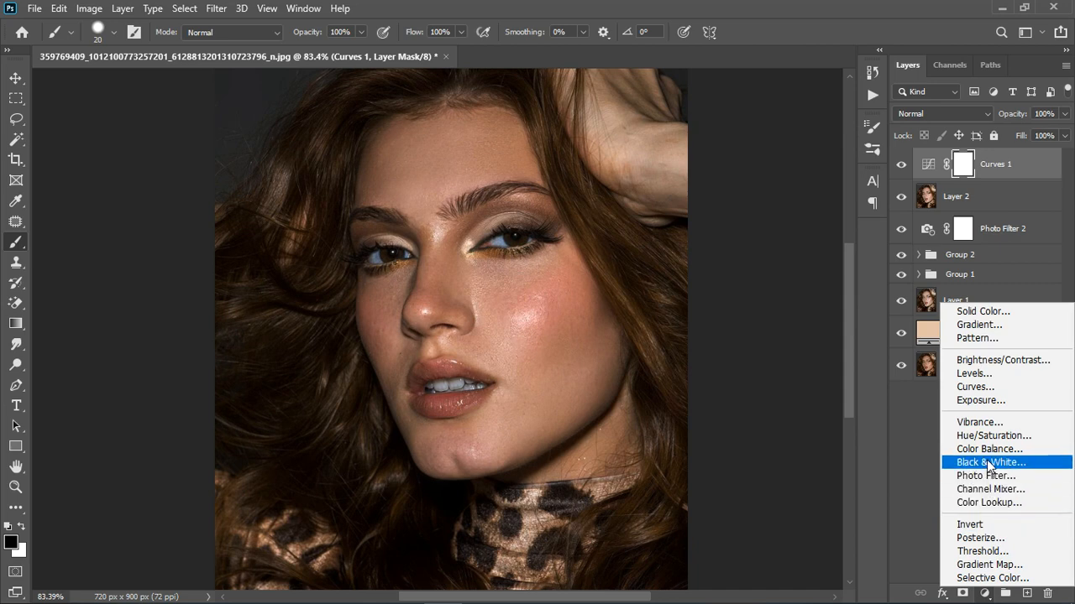
{"action": "left_click", "coordinate": [978, 387]}
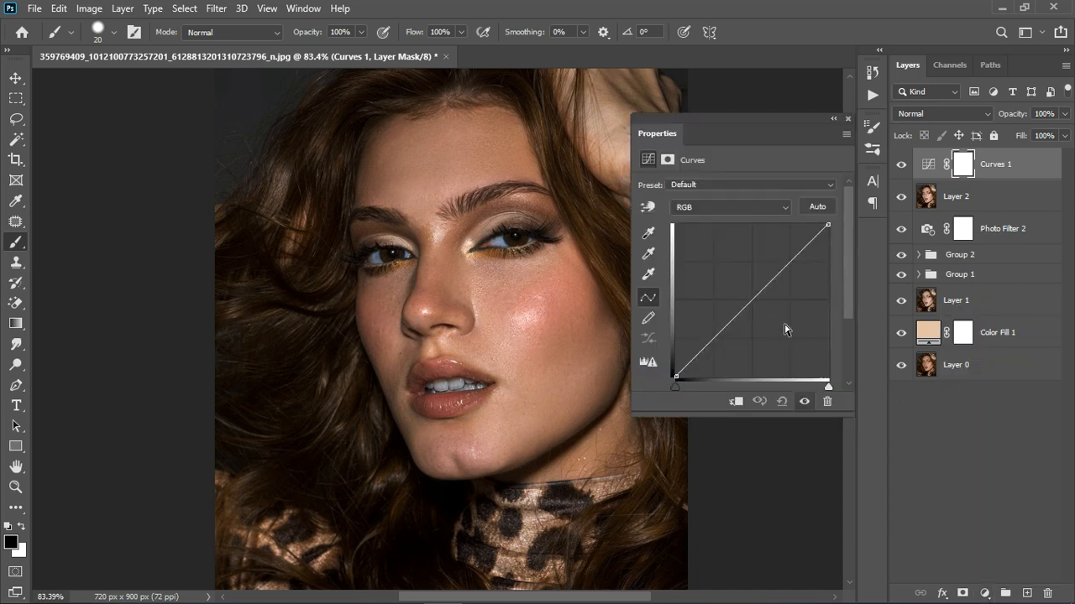
{"action": "left_click_drag", "start_coordinate": [758, 305], "coordinate": [748, 302]}
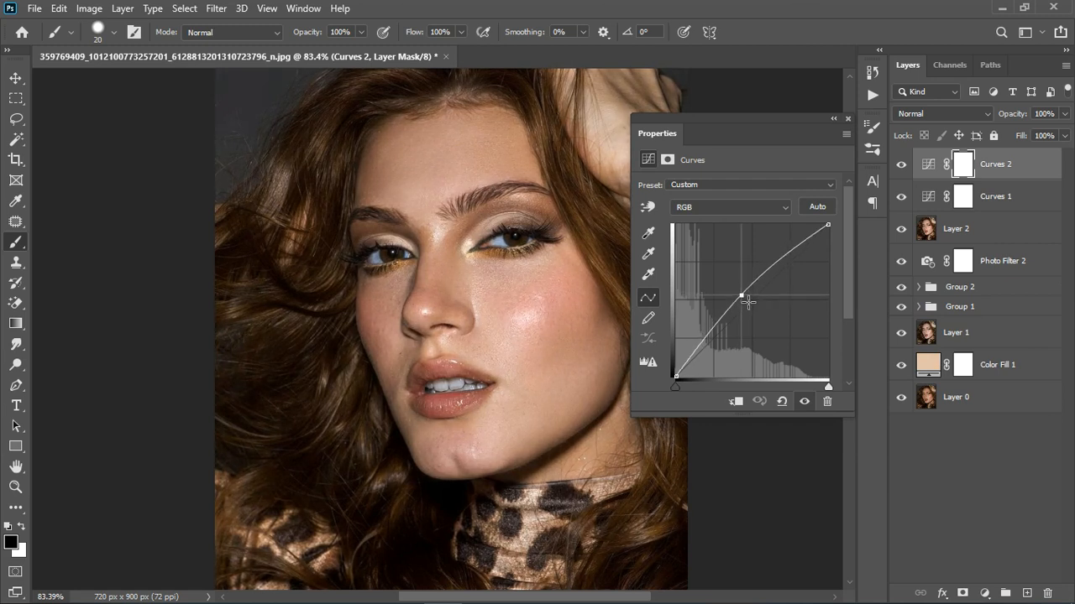
{"action": "left_click", "coordinate": [846, 120]}
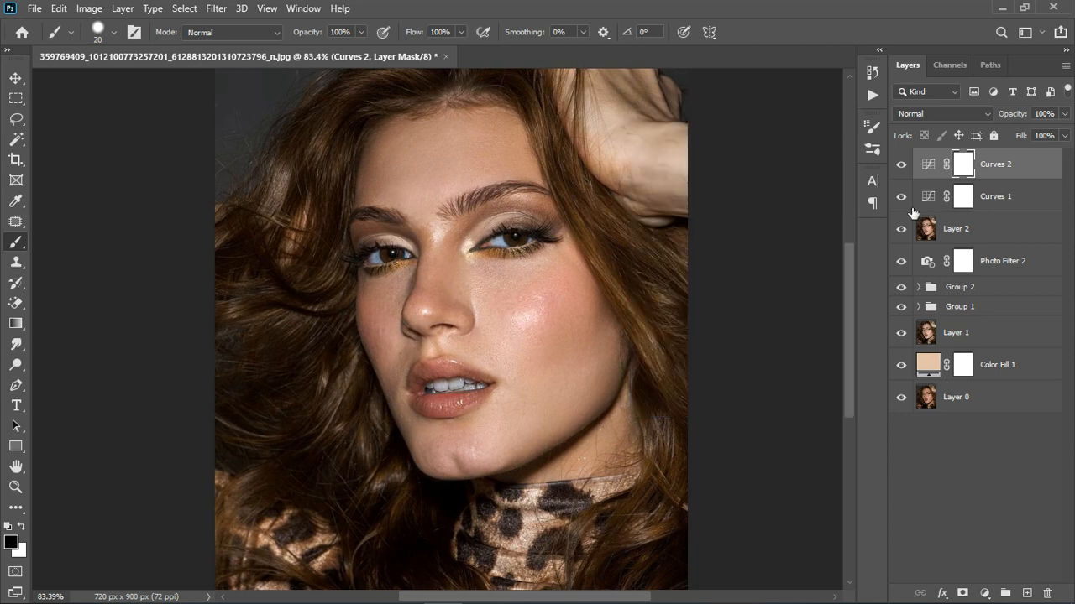
{"action": "left_click", "coordinate": [902, 165]}
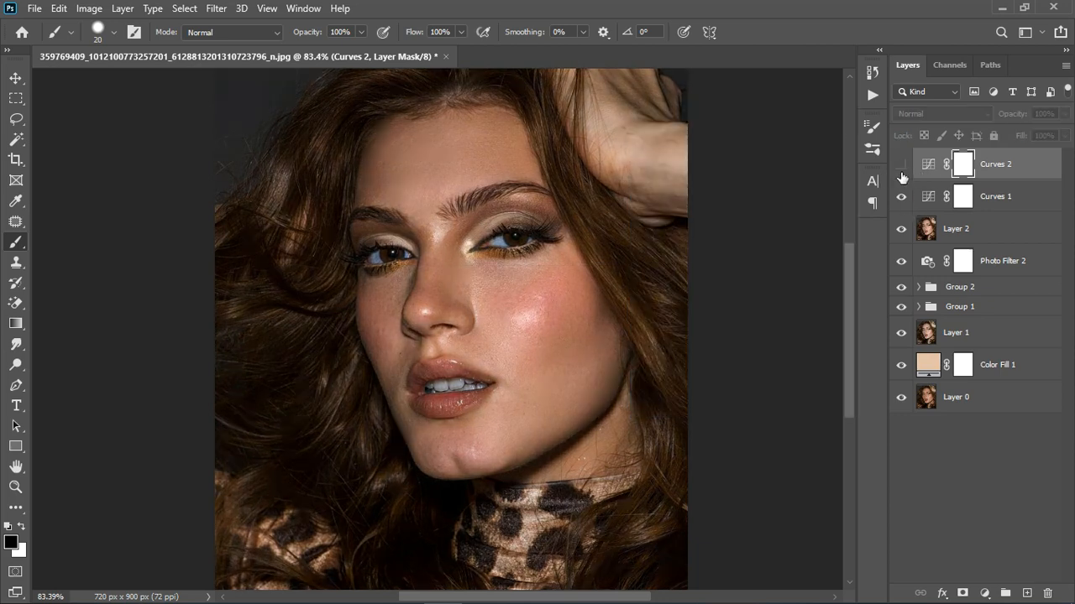
{"action": "left_click", "coordinate": [902, 166]}
Step: Group the darkening and brightening Curves layers
{"action": "left_click", "coordinate": [1029, 198], "text": "shift"}
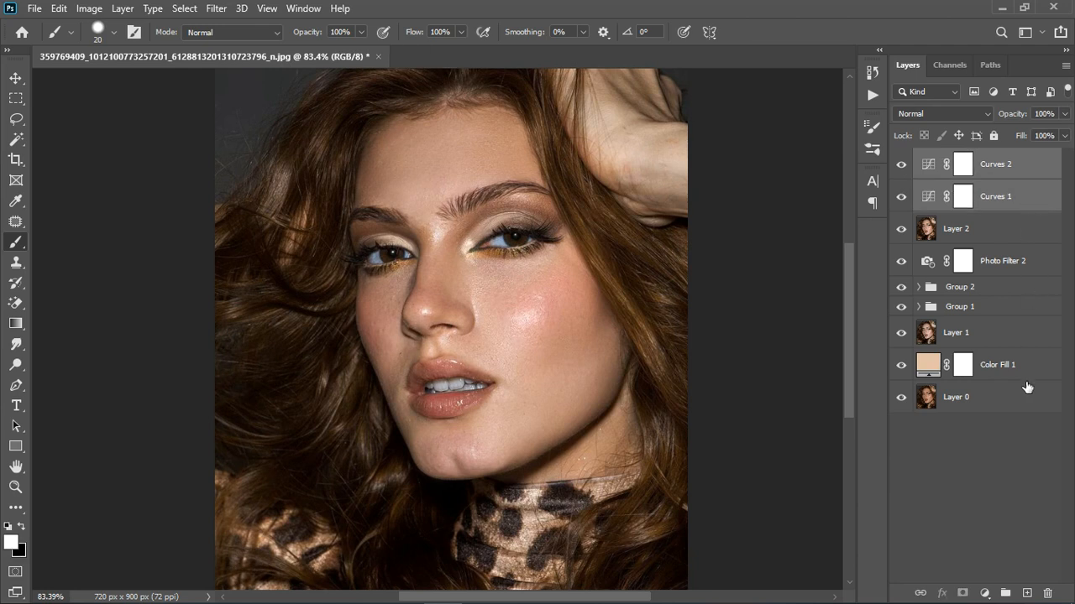
{"action": "left_click", "coordinate": [1005, 593]}
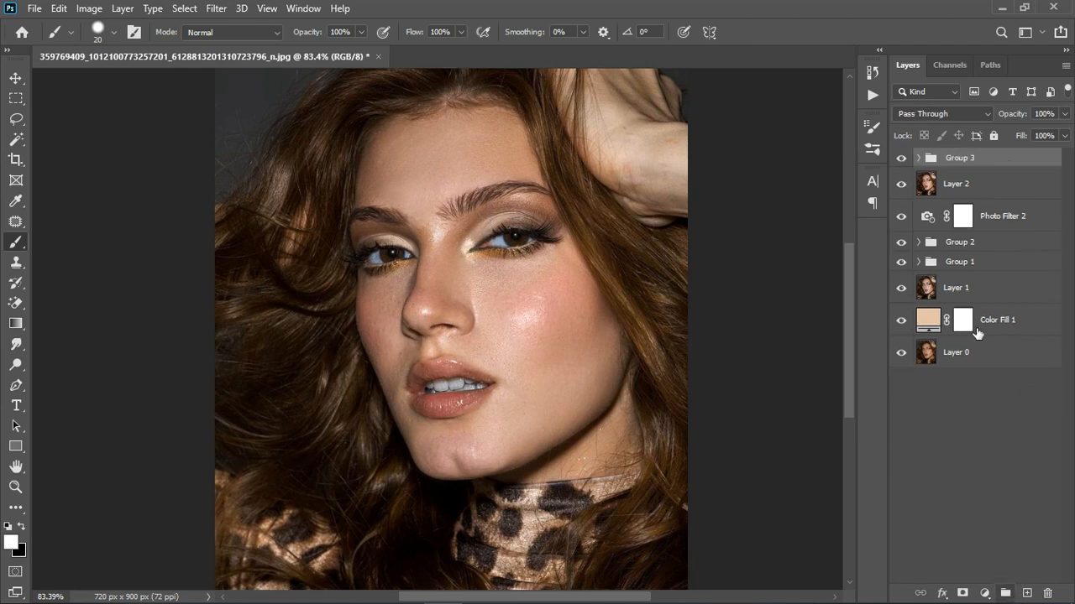
{"action": "left_click", "coordinate": [905, 165]}
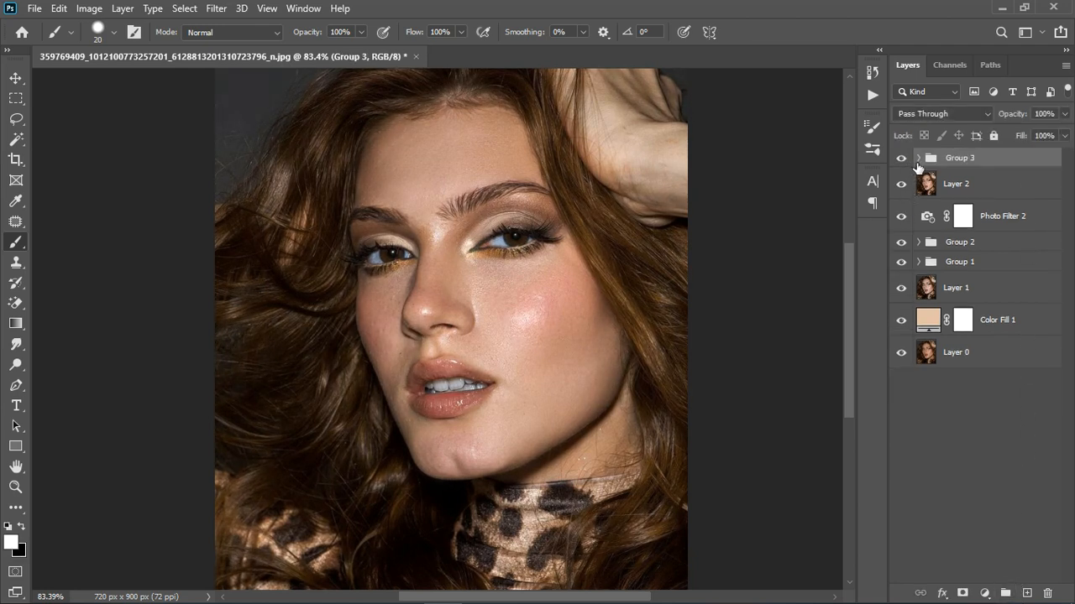
Step: Expand the Curves group and raise the RGB midpoint of the brightening Curves layer slightly further
{"action": "left_click", "coordinate": [918, 159]}
{"action": "left_click", "coordinate": [941, 184]}
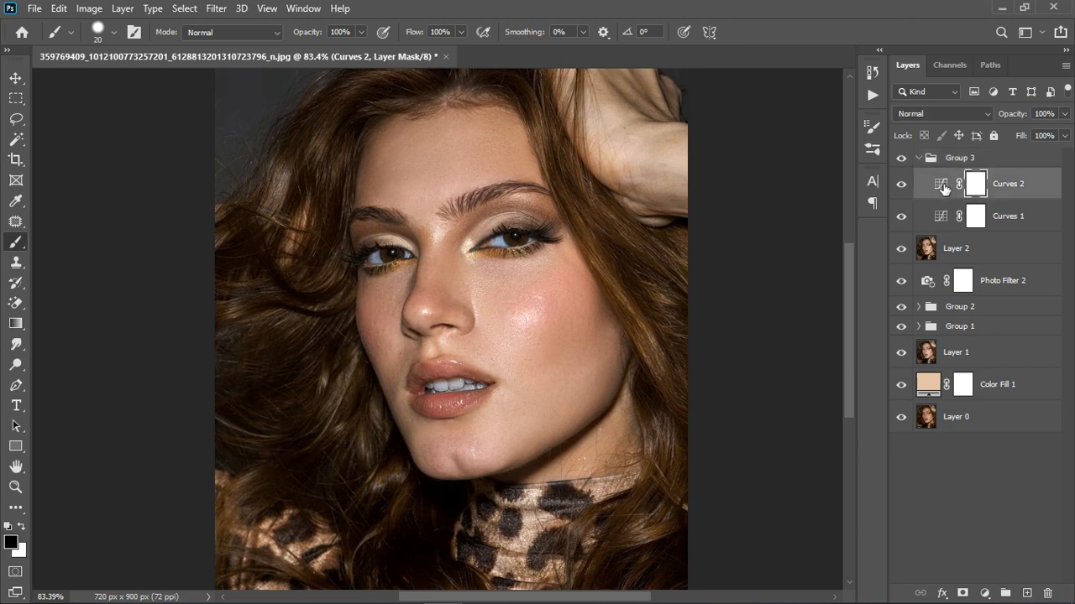
{"action": "double_click", "coordinate": [941, 183]}
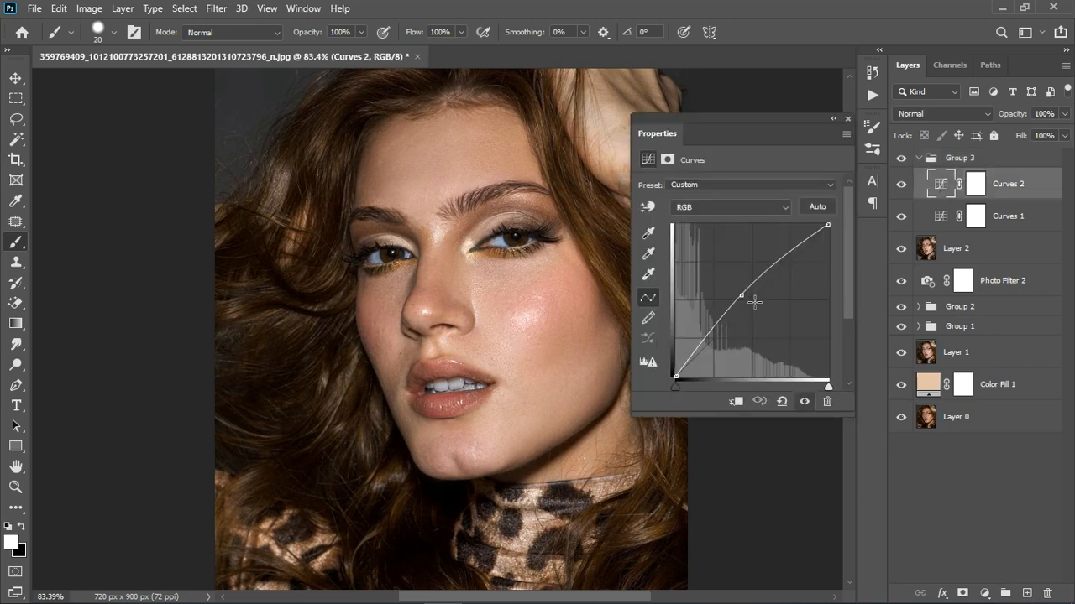
{"action": "left_click_drag", "start_coordinate": [752, 294], "coordinate": [753, 288]}
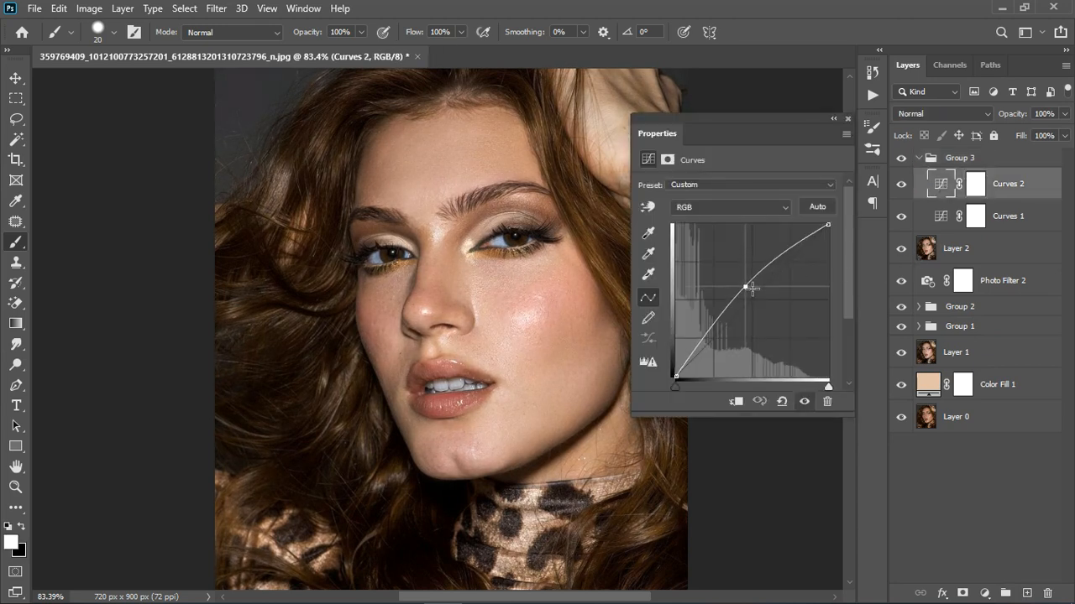
{"action": "left_click", "coordinate": [848, 119]}
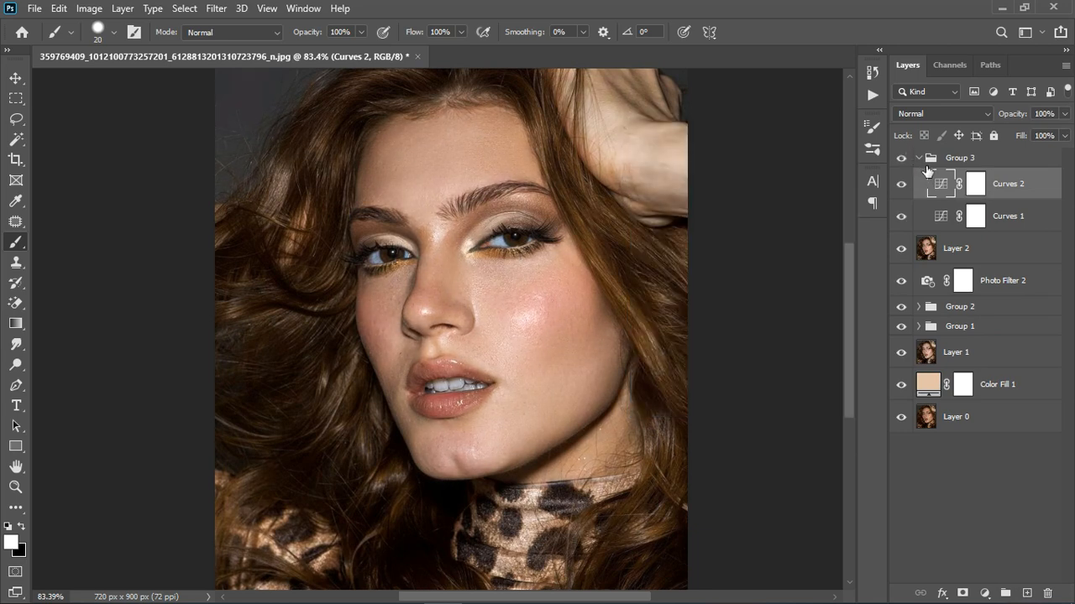
{"action": "double_click", "coordinate": [941, 186]}
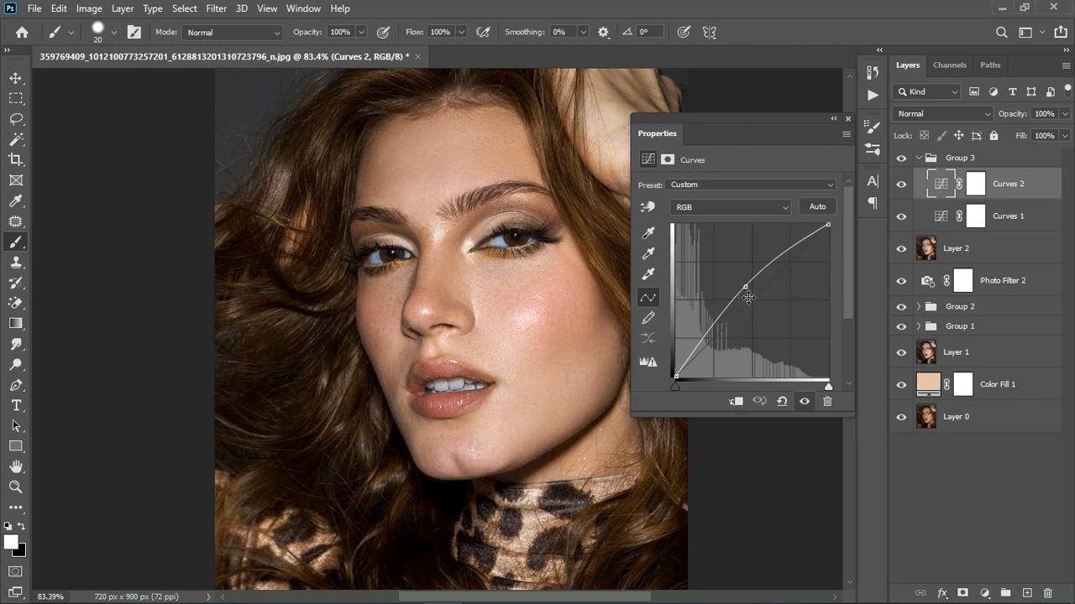
{"action": "left_click_drag", "start_coordinate": [745, 287], "coordinate": [746, 287]}
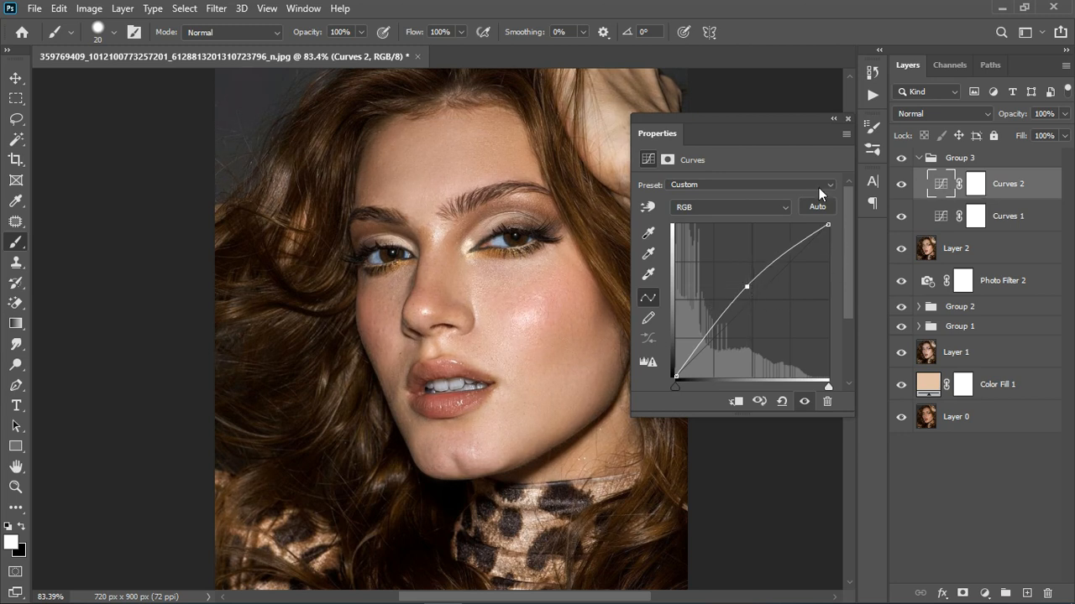
{"action": "left_click", "coordinate": [848, 119]}
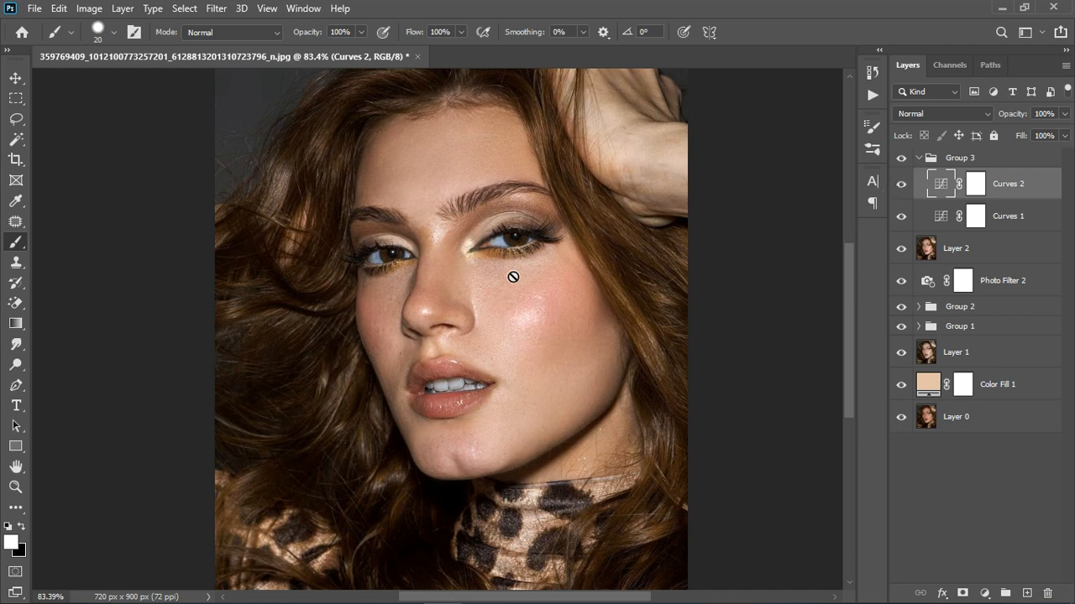
{"action": "scroll", "coordinate": [453, 298], "scroll_direction": "down", "scroll_amount": 2}
{"action": "scroll", "coordinate": [328, 357], "scroll_direction": "up", "scroll_amount": 3}
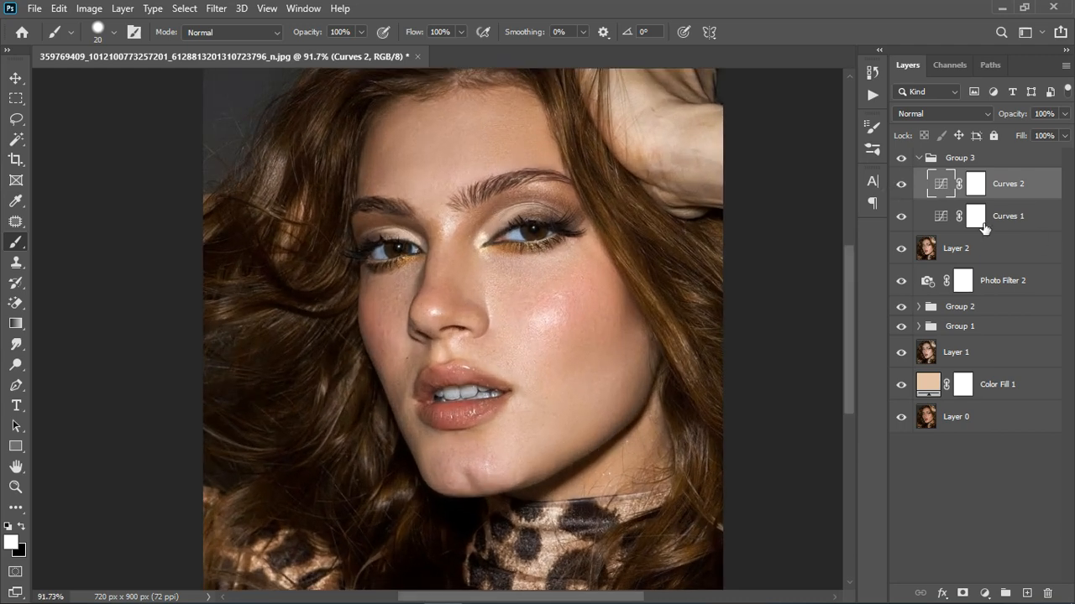
Step: Invert the masks of both the darkening and the brightening Curves layers to black
{"action": "left_click", "coordinate": [976, 220]}
{"action": "key", "text": "ctrl+i"}
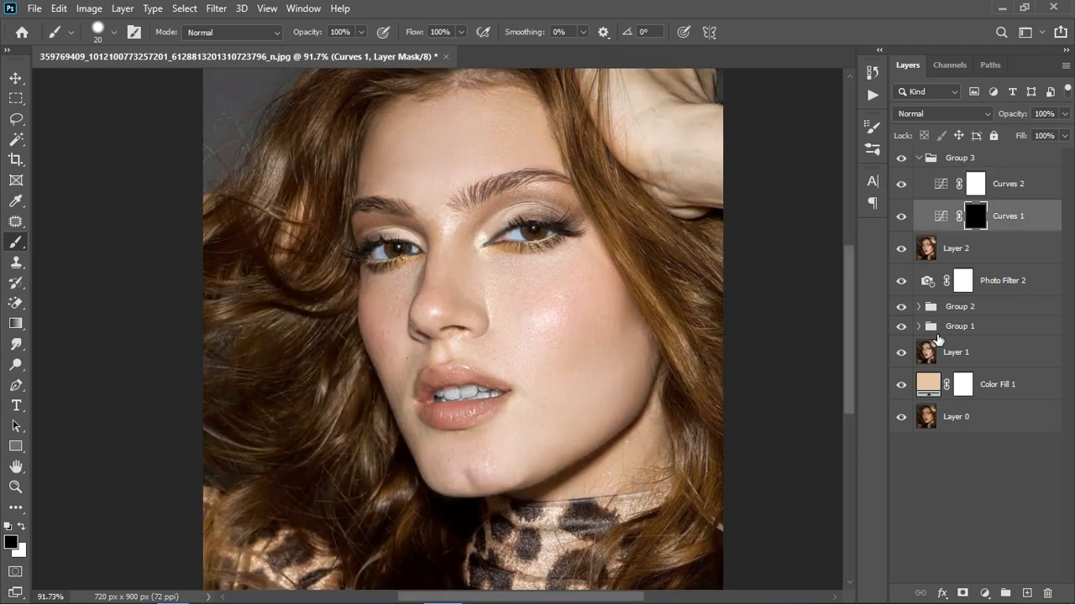
{"action": "left_click", "coordinate": [999, 184]}
{"action": "key", "text": "ctrl+i"}
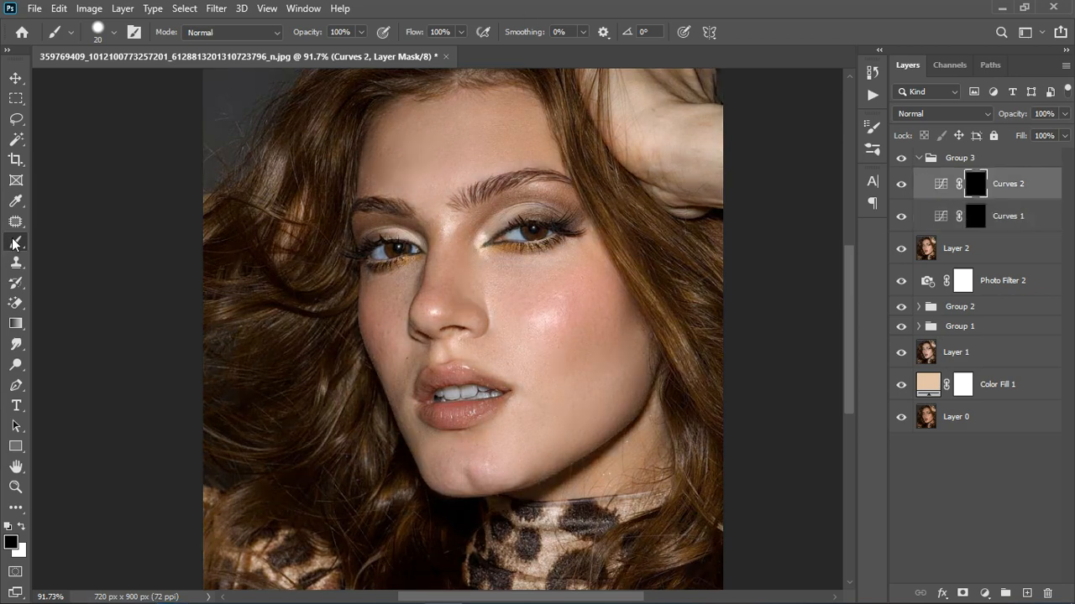
Step: Paint white on the brightening Curves mask between the brows, beside the nose and above the upper lip with a small brush
{"action": "scroll", "coordinate": [454, 228], "scroll_direction": "up", "scroll_amount": 4}
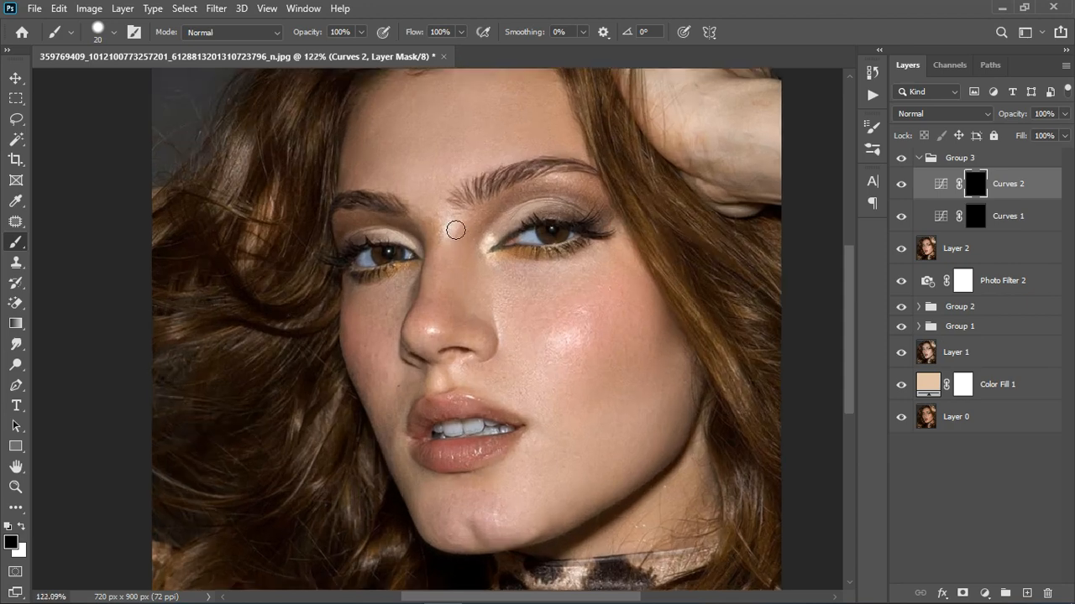
{"action": "key", "text": "bracketright"}
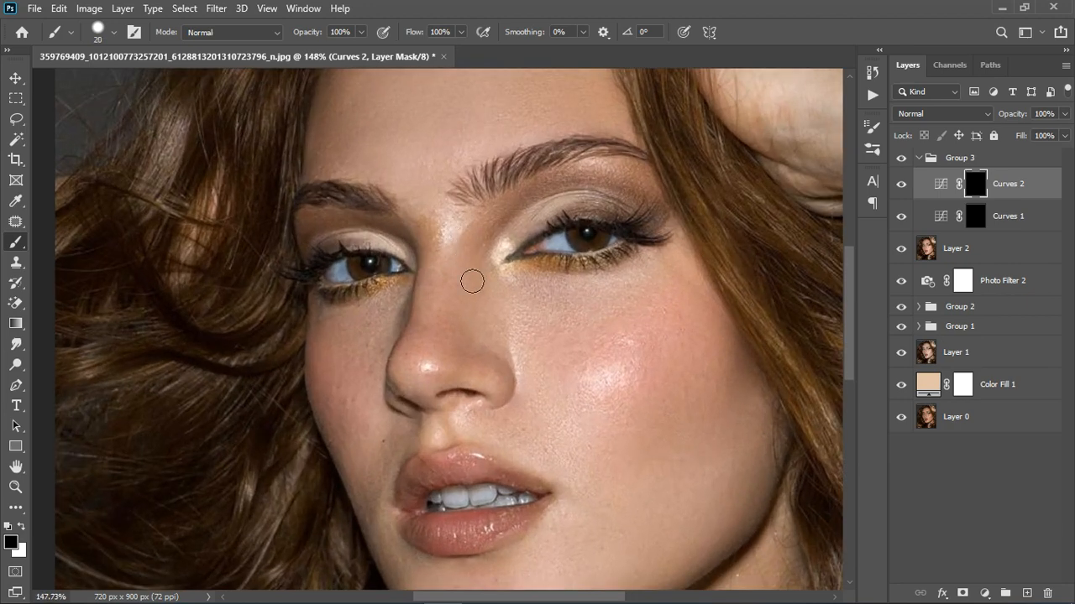
{"action": "key", "text": "bracketleft"}
{"action": "key", "text": "bracketleft"}
{"action": "key", "text": "bracketright"}
{"action": "key", "text": "x"}
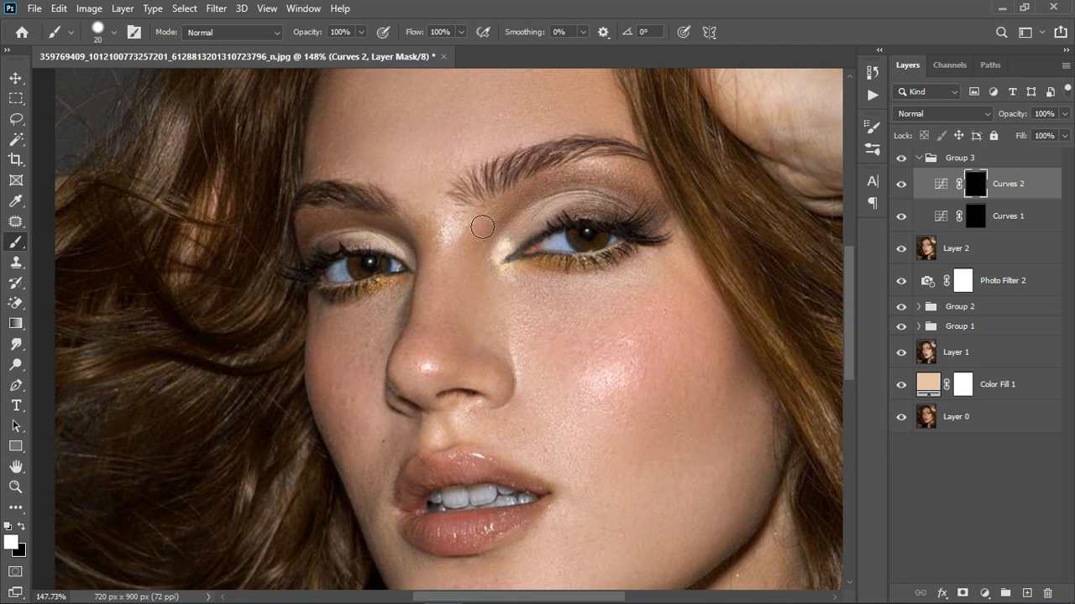
{"action": "left_click_drag", "start_coordinate": [482, 227], "coordinate": [462, 252]}
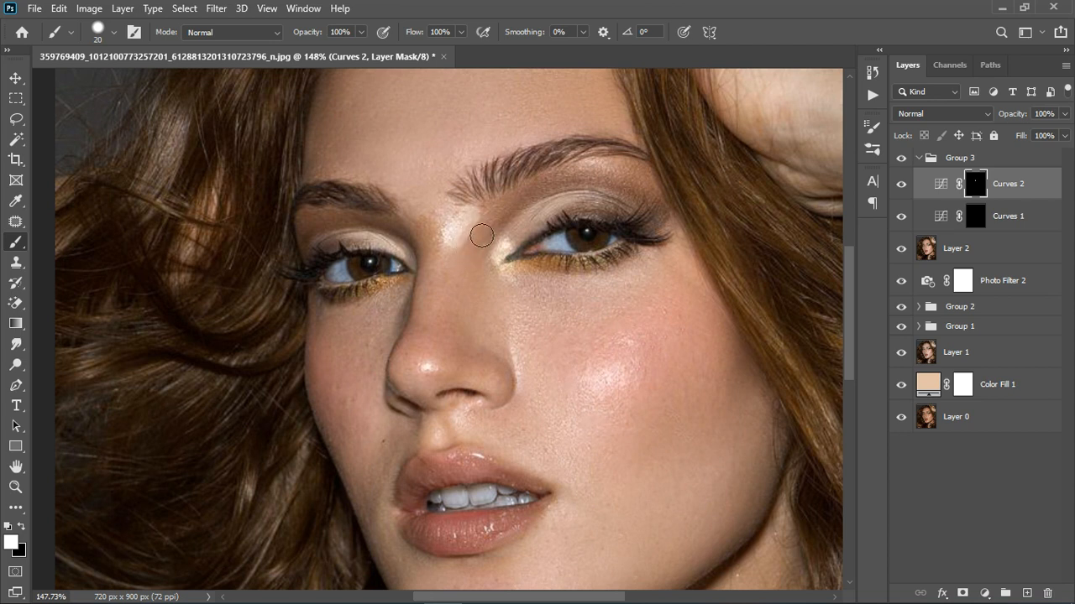
{"action": "key", "text": "ctrl+z"}
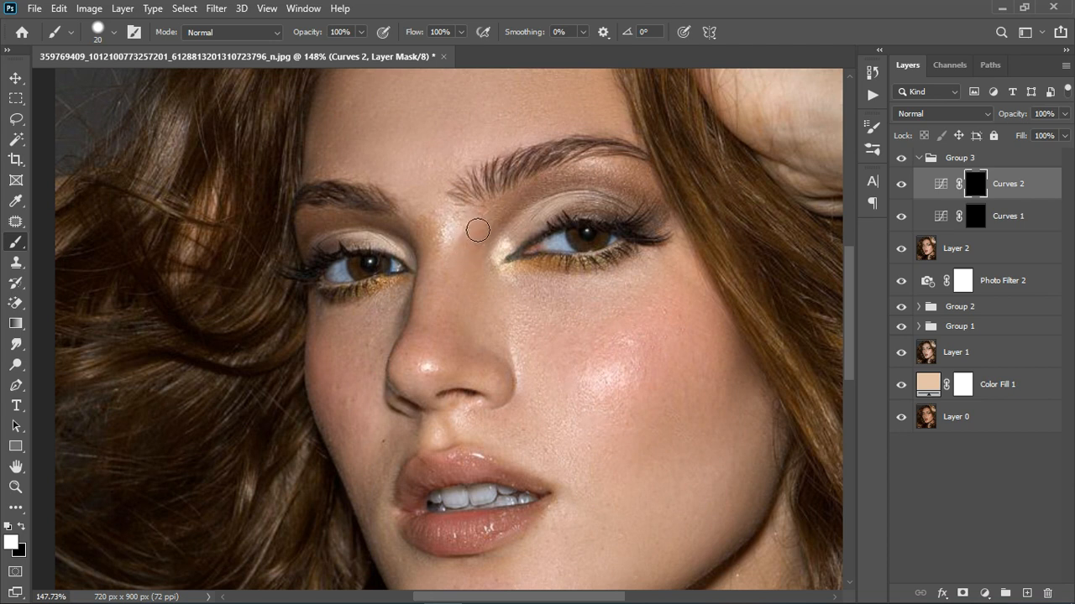
{"action": "key", "text": "bracketleft"}
{"action": "key", "text": "bracketleft"}
{"action": "mouse_move", "coordinate": [470, 211]}
{"action": "left_mouse_down"}
{"action": "mouse_move", "coordinate": [450, 252]}
{"action": "mouse_move", "coordinate": [469, 217]}
{"action": "mouse_move", "coordinate": [460, 252]}
{"action": "mouse_move", "coordinate": [476, 257]}
{"action": "mouse_move", "coordinate": [518, 232]}
{"action": "mouse_move", "coordinate": [504, 256]}
{"action": "mouse_move", "coordinate": [514, 272]}
{"action": "mouse_move", "coordinate": [530, 260]}
{"action": "mouse_move", "coordinate": [635, 246]}
{"action": "mouse_move", "coordinate": [539, 264]}
{"action": "mouse_move", "coordinate": [520, 351]}
{"action": "mouse_move", "coordinate": [524, 395]}
{"action": "mouse_move", "coordinate": [501, 413]}
{"action": "left_mouse_up"}
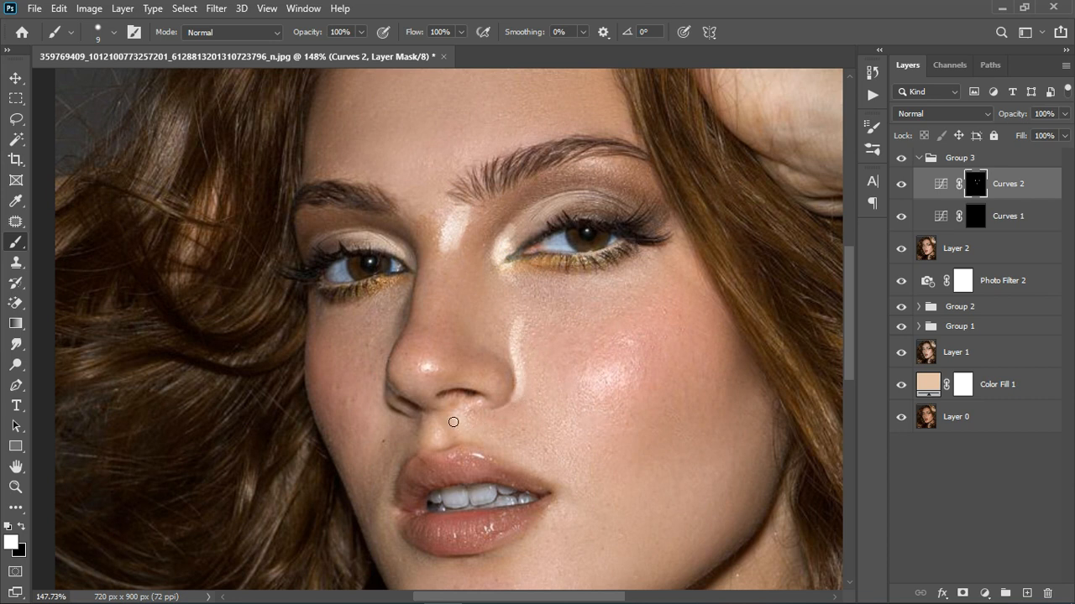
{"action": "mouse_move", "coordinate": [437, 426]}
{"action": "left_mouse_down"}
{"action": "mouse_move", "coordinate": [470, 429]}
{"action": "mouse_move", "coordinate": [499, 449]}
{"action": "left_mouse_up"}
Step: Paint a highlight over the shiny area of the cheek on the brightening Curves mask with a 15 px white brush
{"action": "key", "text": "bracketright"}
{"action": "key", "text": "bracketright"}
{"action": "key", "text": "bracketright"}
{"action": "key", "text": "bracketright"}
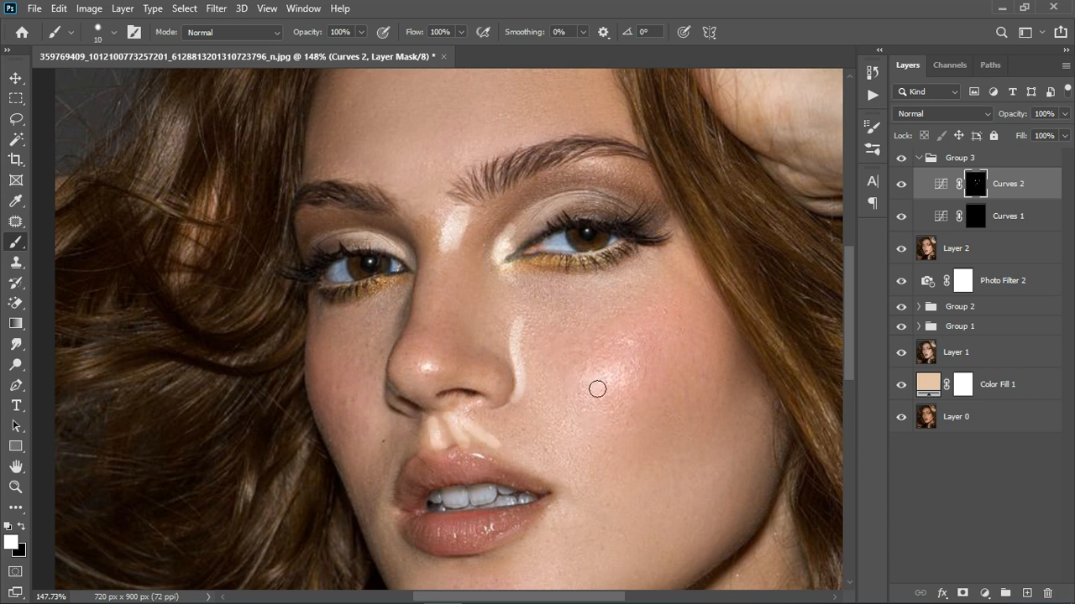
{"action": "mouse_move", "coordinate": [596, 395]}
{"action": "left_mouse_down"}
{"action": "mouse_move", "coordinate": [636, 371]}
{"action": "mouse_move", "coordinate": [611, 400]}
{"action": "left_mouse_up"}
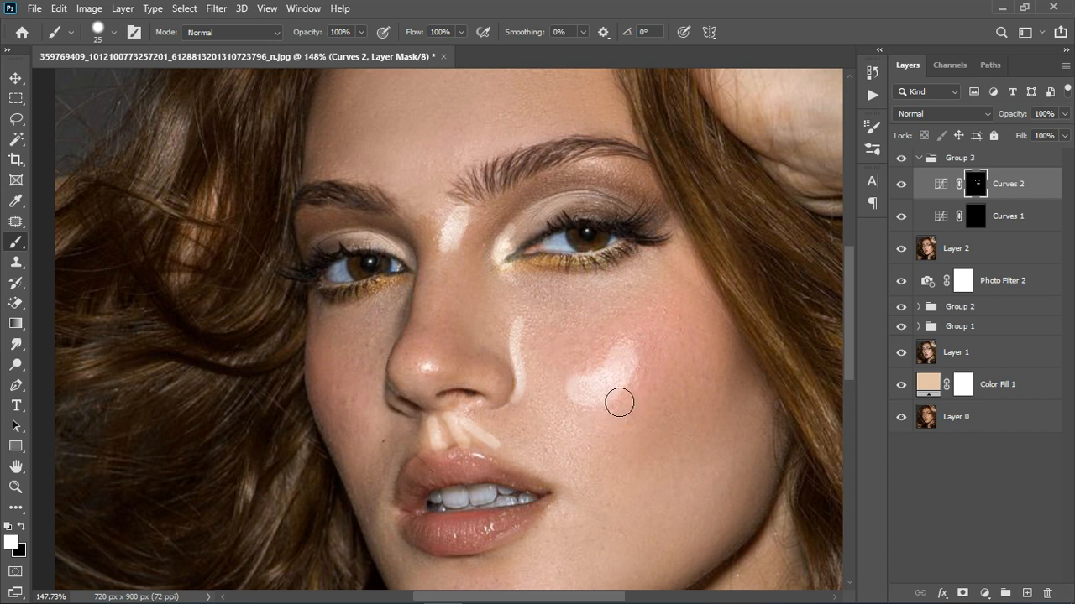
{"action": "key", "text": "bracketleft"}
{"action": "key", "text": "bracketleft"}
{"action": "key", "text": "ctrl+z"}
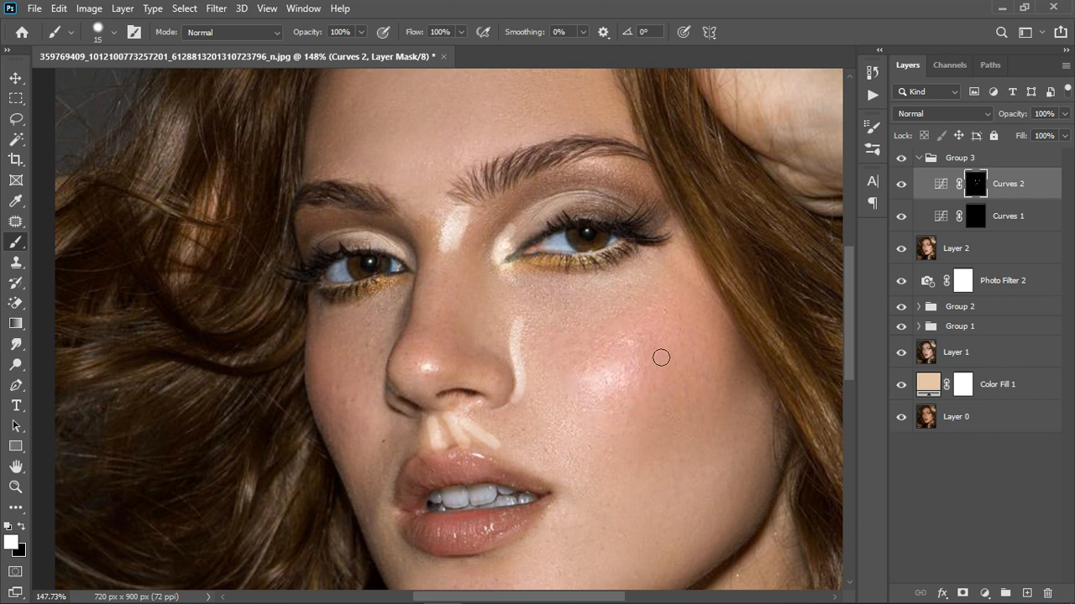
{"action": "left_click", "coordinate": [652, 346]}
{"action": "mouse_move", "coordinate": [607, 384]}
{"action": "left_mouse_down"}
{"action": "mouse_move", "coordinate": [670, 373]}
{"action": "mouse_move", "coordinate": [680, 348]}
{"action": "mouse_move", "coordinate": [662, 376]}
{"action": "mouse_move", "coordinate": [607, 396]}
{"action": "left_mouse_up"}
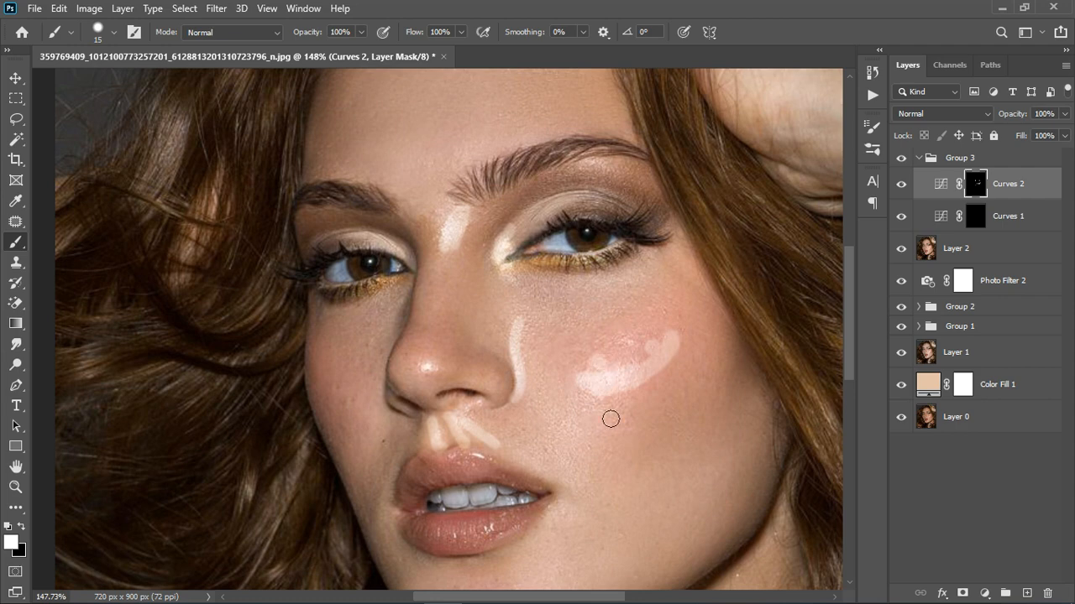
Step: Paint highlights along the upper edges of both eyebrows on the brightening Curves mask
{"action": "scroll", "coordinate": [617, 402], "scroll_direction": "down", "scroll_amount": 2}
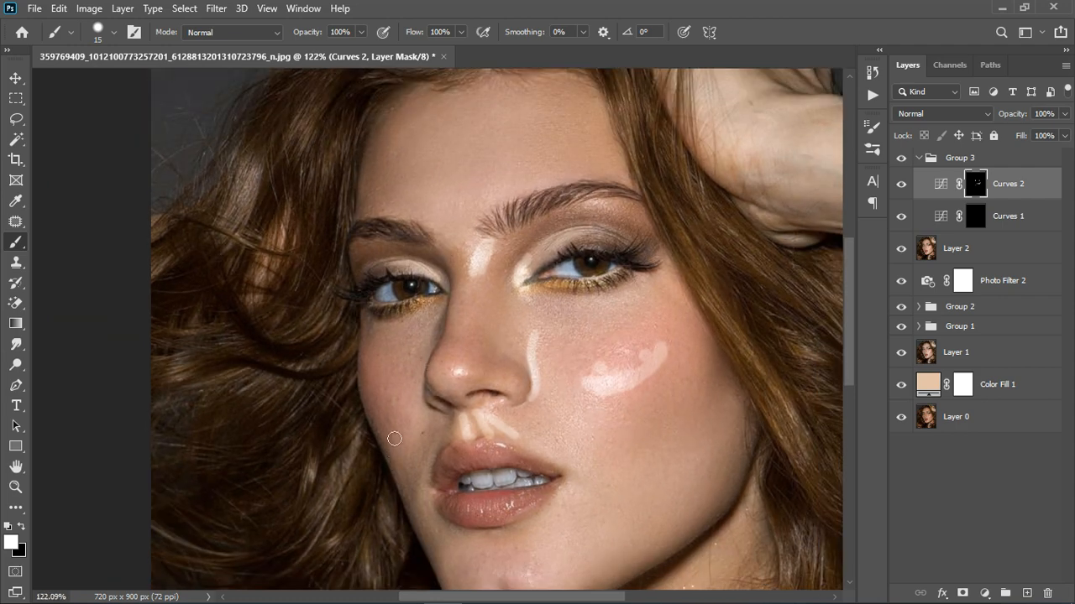
{"action": "left_click_drag", "start_coordinate": [370, 215], "coordinate": [408, 217]}
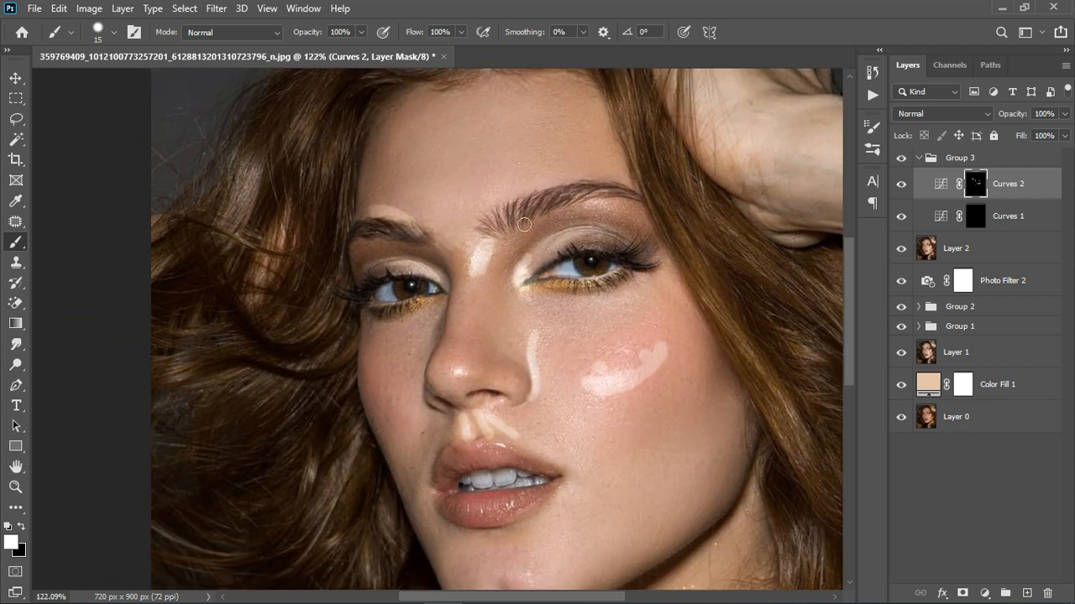
{"action": "mouse_move", "coordinate": [537, 184]}
{"action": "left_mouse_down"}
{"action": "mouse_move", "coordinate": [584, 189]}
{"action": "mouse_move", "coordinate": [594, 209]}
{"action": "mouse_move", "coordinate": [634, 220]}
{"action": "left_mouse_up"}
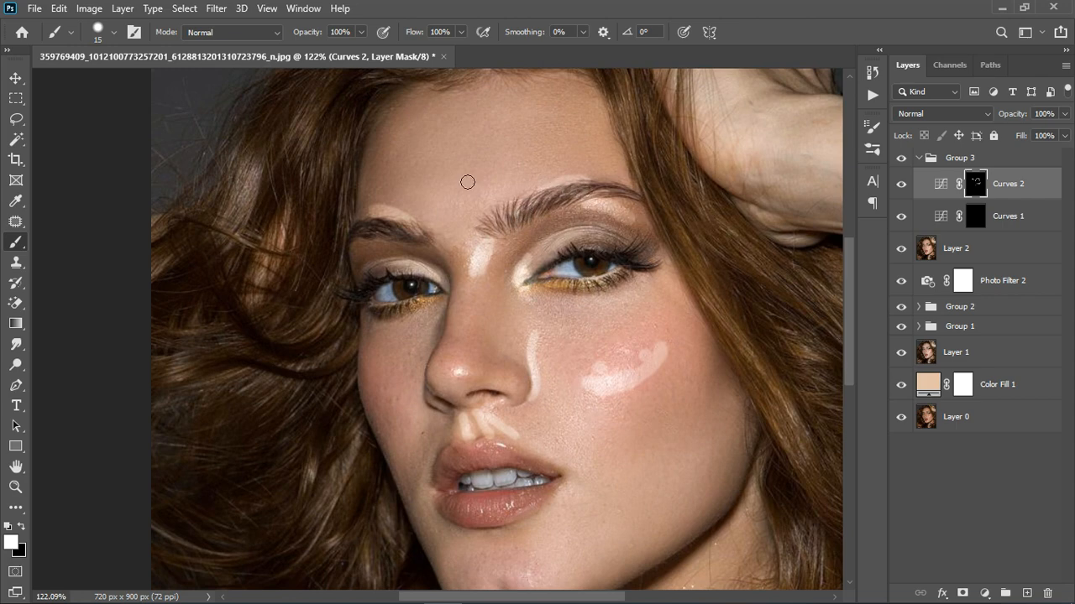
{"action": "left_click_drag", "start_coordinate": [485, 210], "coordinate": [526, 201]}
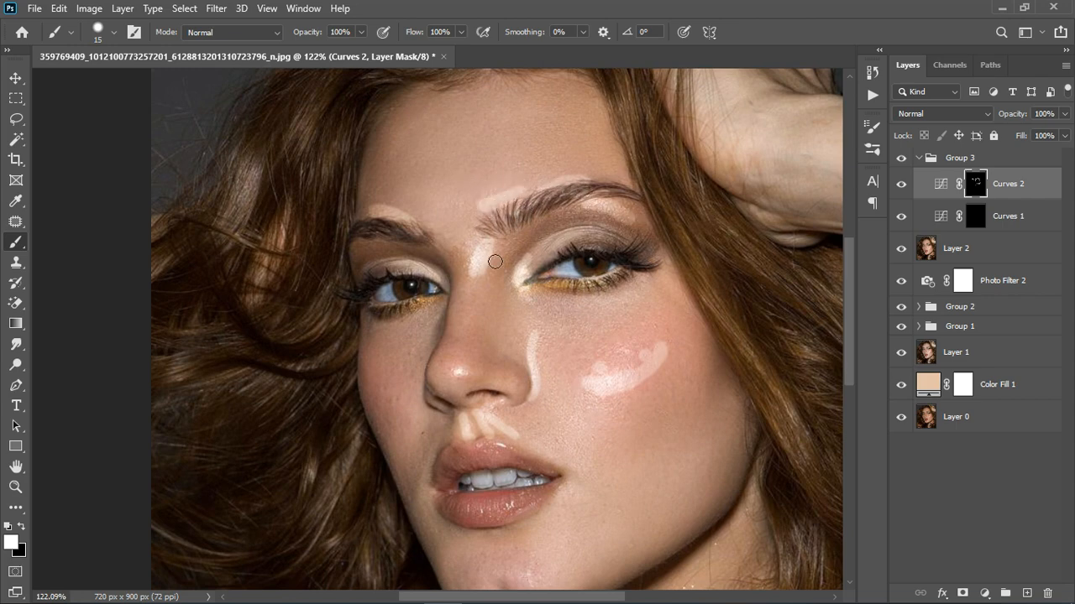
Step: Paint highlights on the chin and down the bridge of the nose on the brightening Curves mask
{"action": "scroll", "coordinate": [495, 262], "scroll_direction": "down", "scroll_amount": 2}
{"action": "mouse_move", "coordinate": [477, 514]}
{"action": "left_mouse_down"}
{"action": "mouse_move", "coordinate": [524, 508]}
{"action": "mouse_move", "coordinate": [543, 519]}
{"action": "mouse_move", "coordinate": [547, 491]}
{"action": "left_mouse_up"}
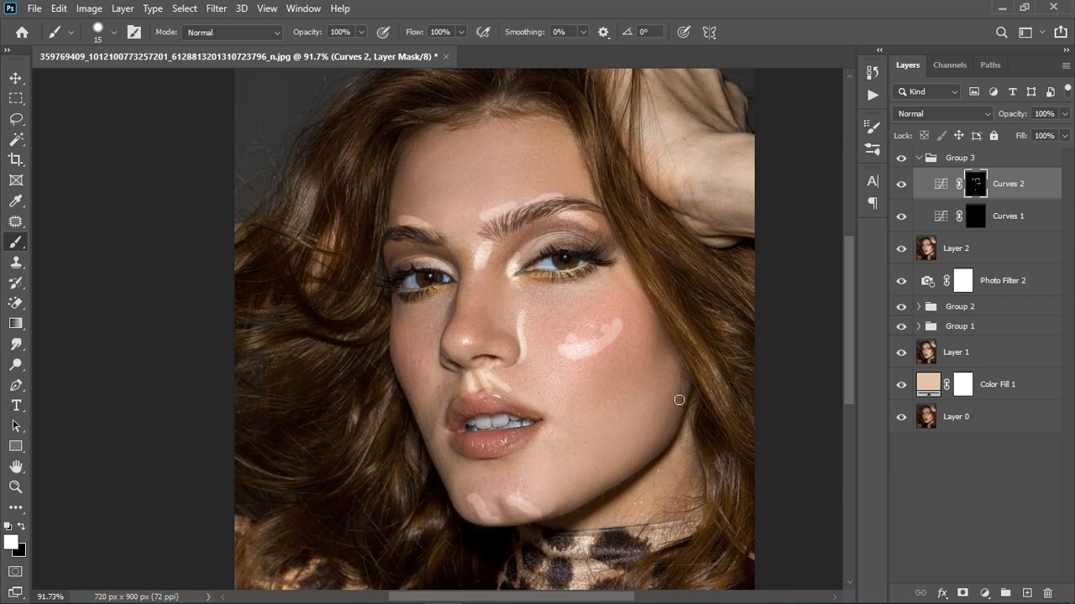
{"action": "scroll", "coordinate": [466, 336], "scroll_direction": "up", "scroll_amount": 2}
{"action": "mouse_move", "coordinate": [466, 346]}
{"action": "left_mouse_down"}
{"action": "mouse_move", "coordinate": [533, 371]}
{"action": "mouse_move", "coordinate": [448, 355]}
{"action": "mouse_move", "coordinate": [452, 338]}
{"action": "left_mouse_up"}
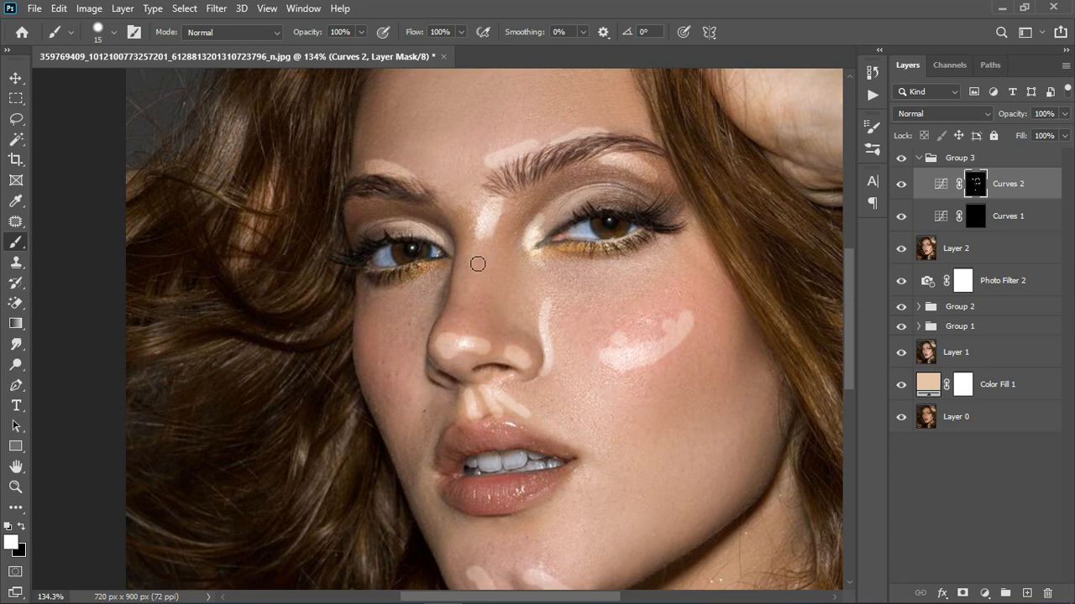
{"action": "left_click_drag", "start_coordinate": [477, 263], "coordinate": [455, 319]}
Step: Extend the chin highlights upward and paint highlights across the lower cheek and beside the mouth corner on the brightening mask
{"action": "scroll", "coordinate": [580, 319], "scroll_direction": "down", "scroll_amount": 2}
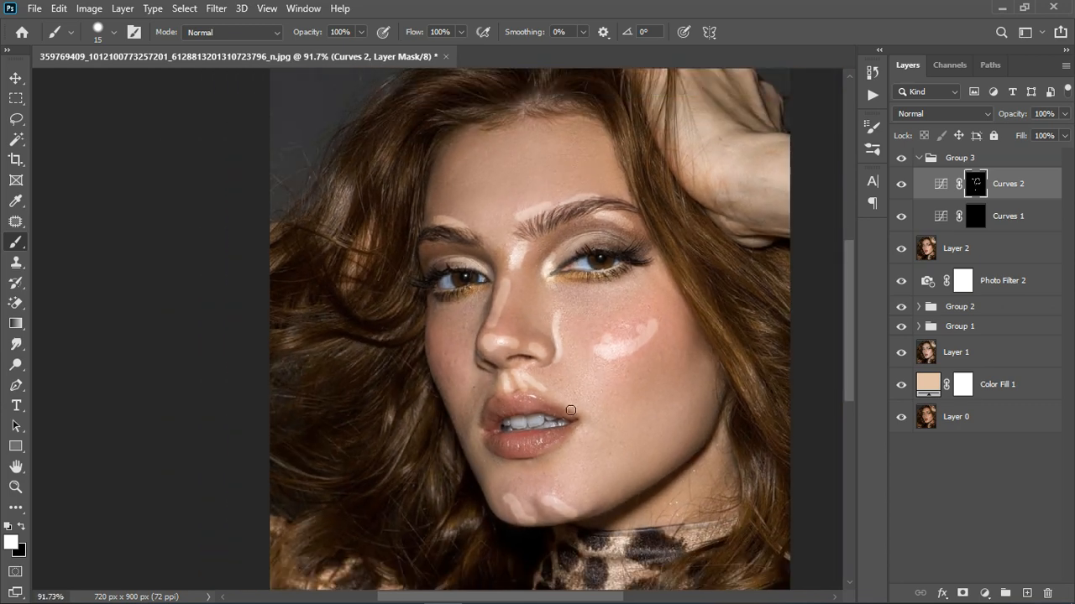
{"action": "left_click_drag", "start_coordinate": [526, 479], "coordinate": [563, 497]}
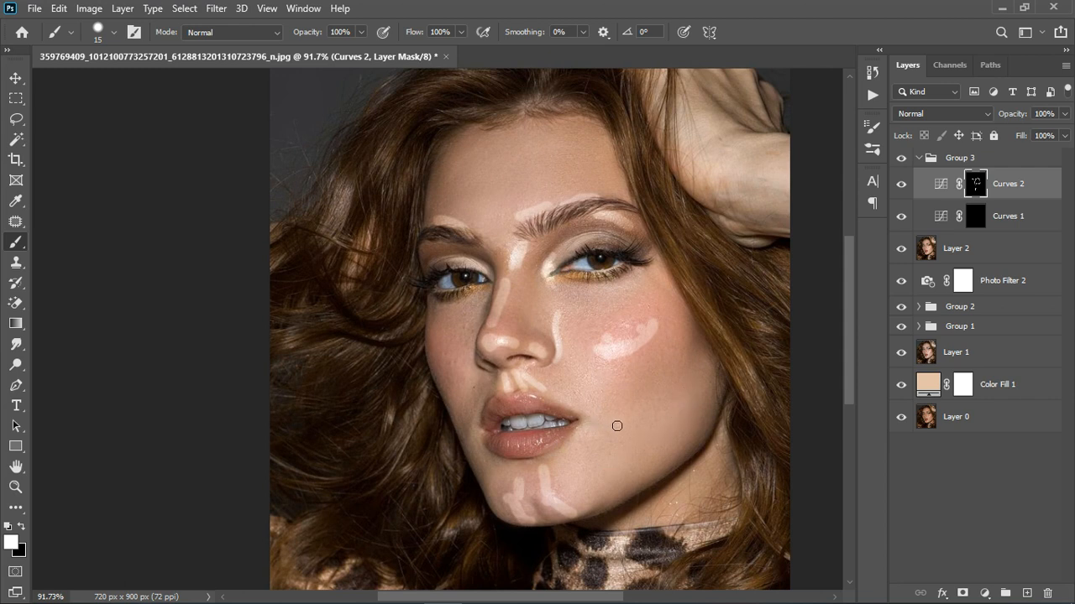
{"action": "mouse_move", "coordinate": [623, 427]}
{"action": "left_mouse_down"}
{"action": "mouse_move", "coordinate": [663, 420]}
{"action": "mouse_move", "coordinate": [701, 380]}
{"action": "left_mouse_up"}
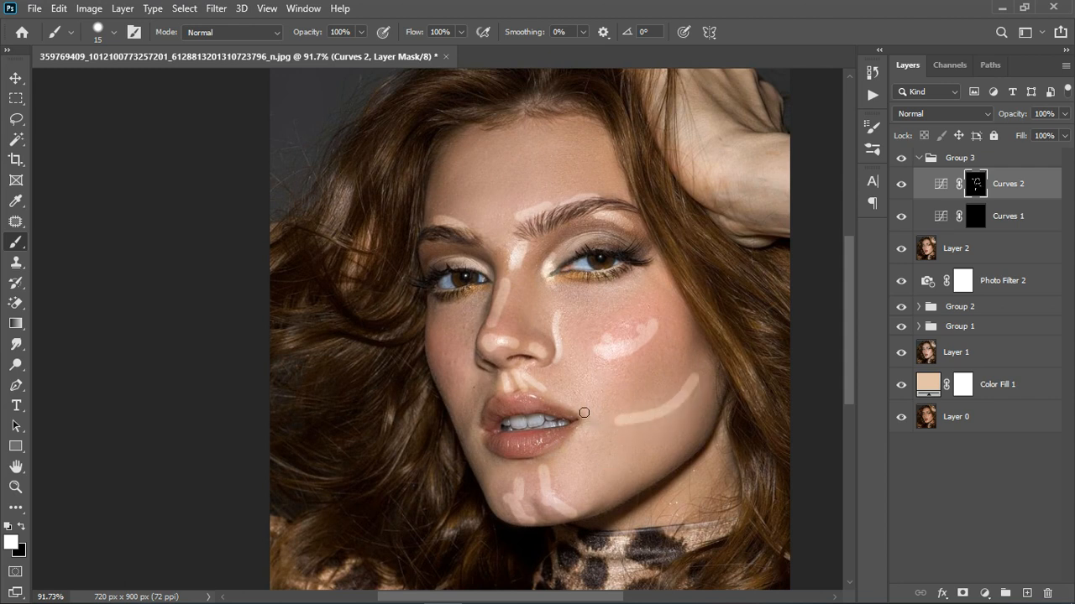
{"action": "left_click_drag", "start_coordinate": [468, 429], "coordinate": [476, 441]}
Step: Paint white on the darkening Curves mask to shade the inner eye sockets, the skin beside the nose and the nostril area
{"action": "left_click", "coordinate": [976, 220]}
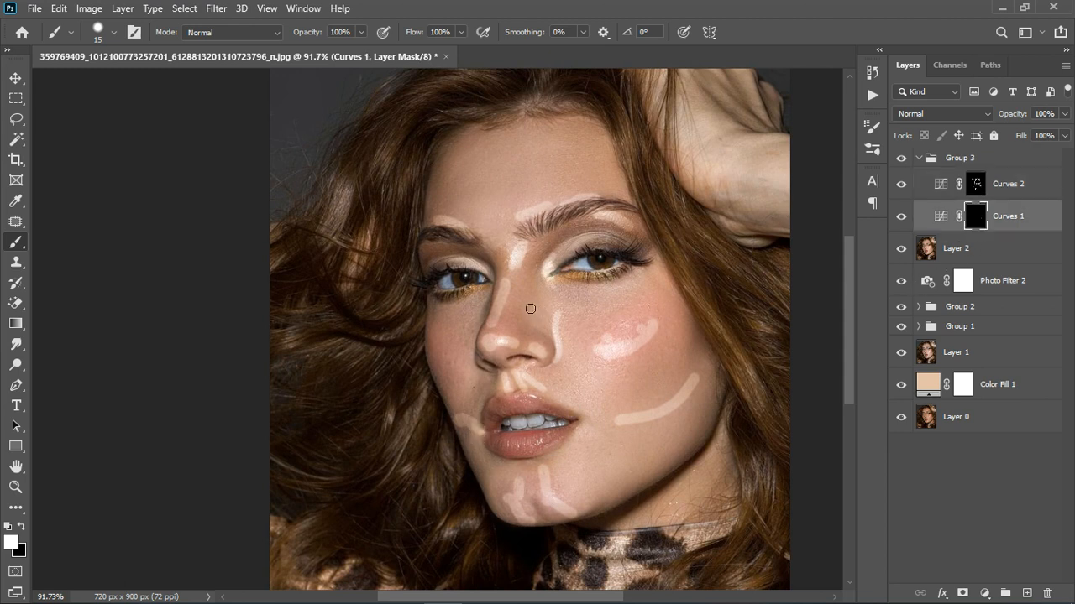
{"action": "mouse_move", "coordinate": [558, 253]}
{"action": "left_mouse_down"}
{"action": "mouse_move", "coordinate": [549, 242]}
{"action": "mouse_move", "coordinate": [542, 277]}
{"action": "left_mouse_up"}
{"action": "mouse_move", "coordinate": [479, 256]}
{"action": "left_mouse_down"}
{"action": "mouse_move", "coordinate": [493, 266]}
{"action": "mouse_move", "coordinate": [495, 294]}
{"action": "left_mouse_up"}
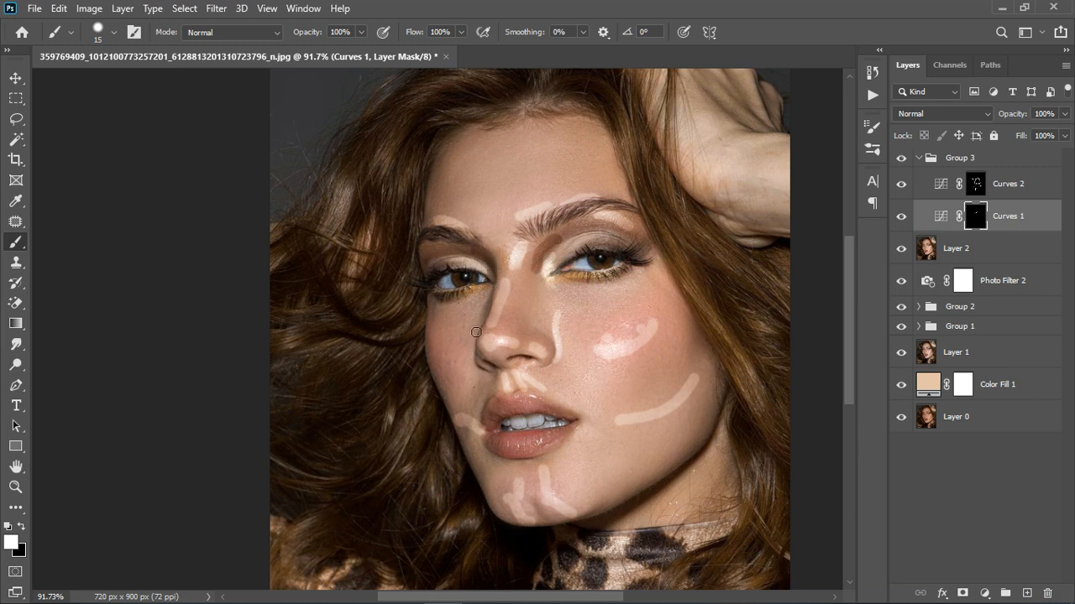
{"action": "left_click_drag", "start_coordinate": [476, 332], "coordinate": [476, 378]}
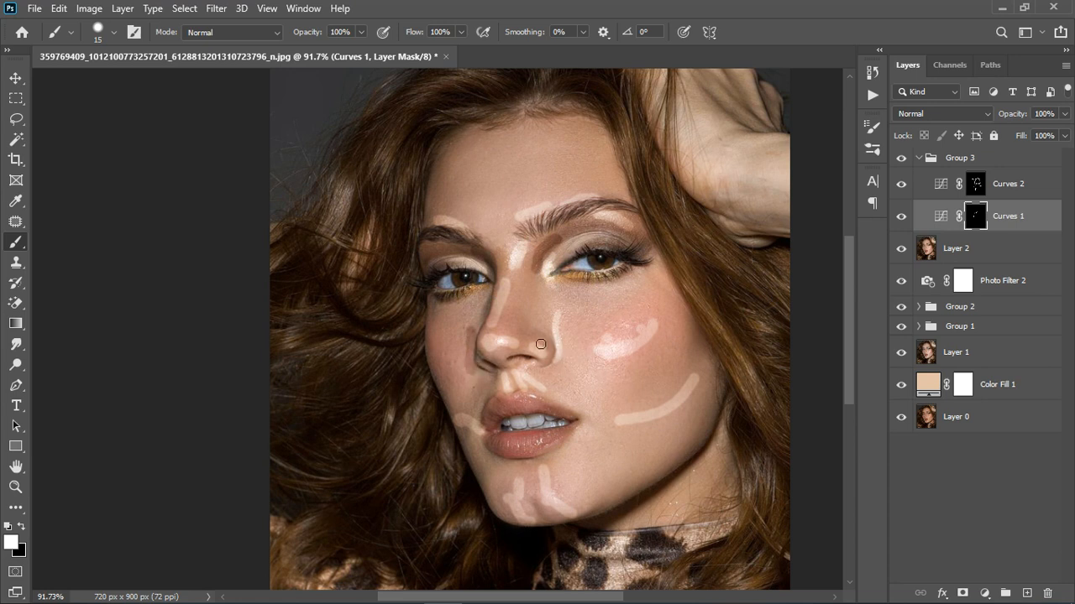
{"action": "mouse_move", "coordinate": [541, 344]}
{"action": "left_mouse_down"}
{"action": "mouse_move", "coordinate": [528, 329]}
{"action": "mouse_move", "coordinate": [555, 352]}
{"action": "left_mouse_up"}
Step: Paint contour shadows above and below the cheek highlight, on the opposite cheek and along the jawline on the darkening Curves mask
{"action": "mouse_move", "coordinate": [654, 295]}
{"action": "left_mouse_down"}
{"action": "mouse_move", "coordinate": [651, 276]}
{"action": "mouse_move", "coordinate": [611, 331]}
{"action": "mouse_move", "coordinate": [654, 369]}
{"action": "mouse_move", "coordinate": [618, 397]}
{"action": "left_mouse_up"}
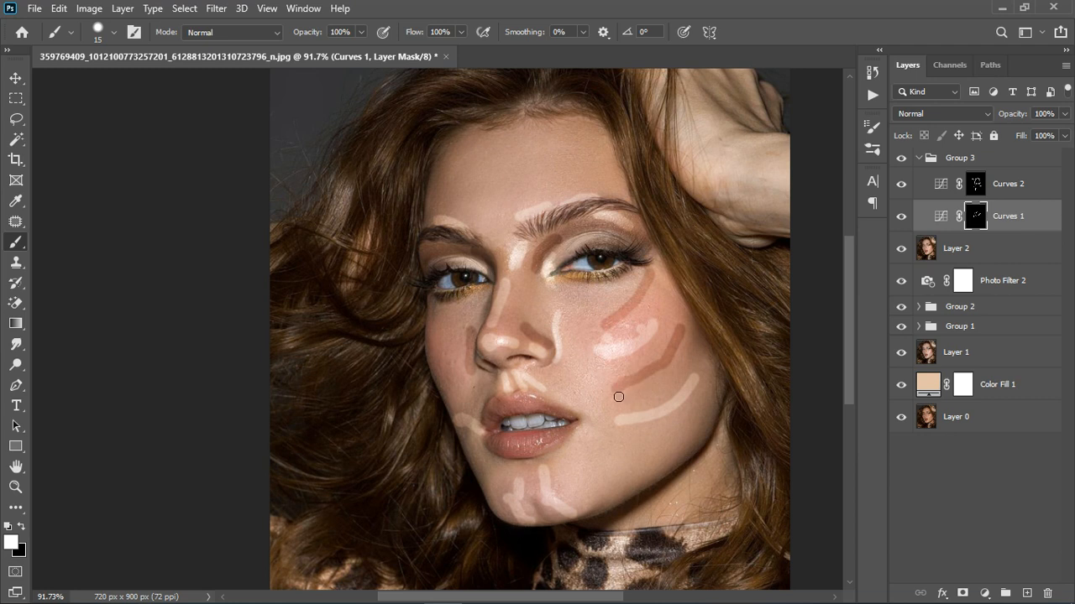
{"action": "left_click_drag", "start_coordinate": [431, 395], "coordinate": [484, 402]}
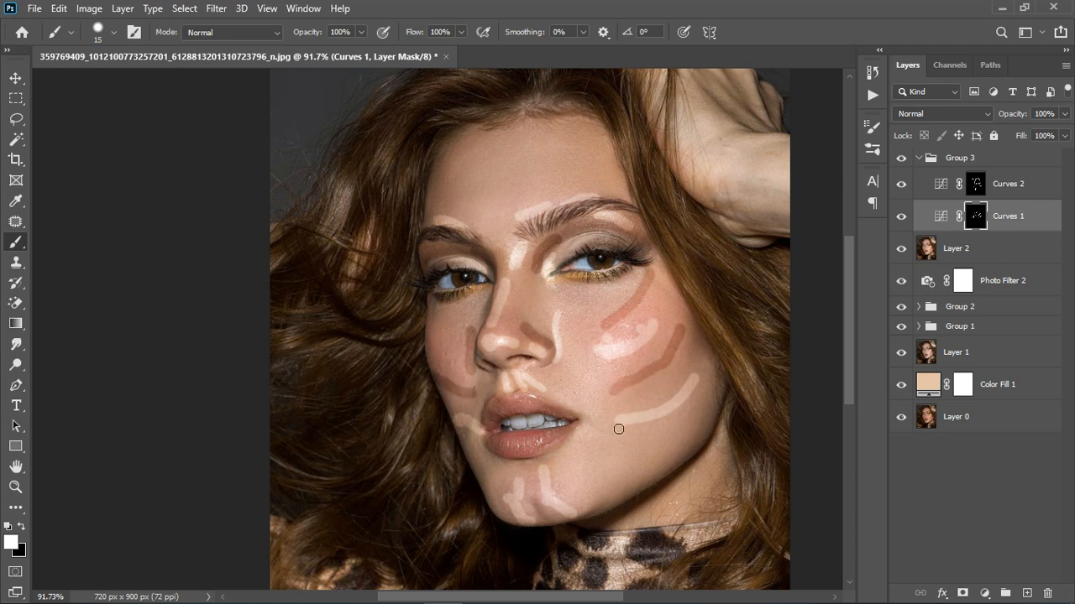
{"action": "mouse_move", "coordinate": [714, 414]}
{"action": "left_mouse_down"}
{"action": "mouse_move", "coordinate": [669, 477]}
{"action": "mouse_move", "coordinate": [618, 512]}
{"action": "left_mouse_up"}
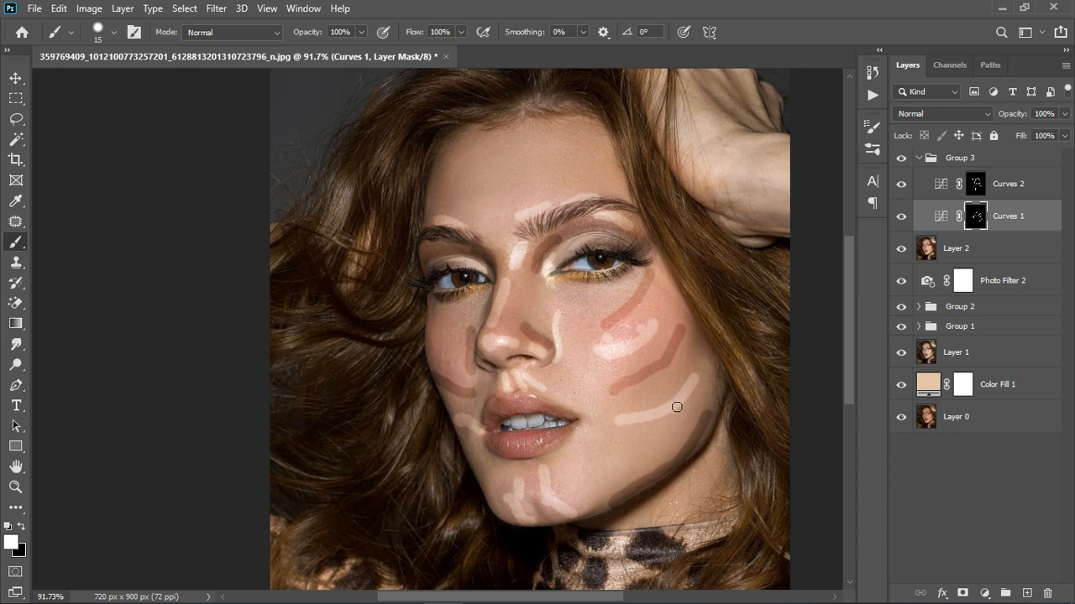
Step: Erase the contour shadows from both cheeks on the darkening Curves mask with a 35 px black brush
{"action": "key", "text": "x"}
{"action": "key", "text": "bracketright"}
{"action": "key", "text": "bracketright"}
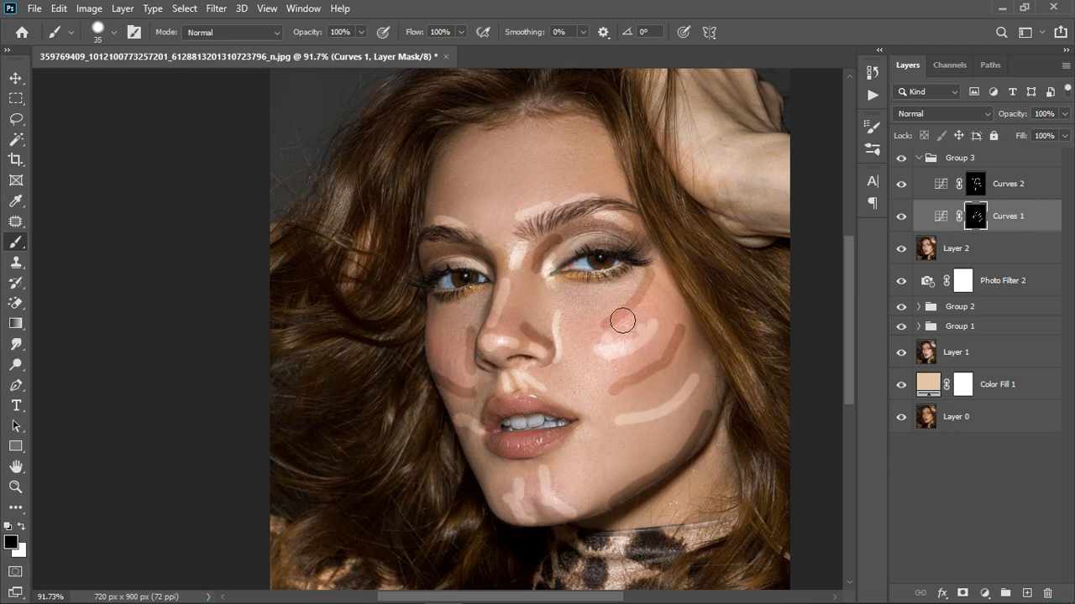
{"action": "mouse_move", "coordinate": [624, 311]}
{"action": "left_mouse_down"}
{"action": "mouse_move", "coordinate": [623, 335]}
{"action": "mouse_move", "coordinate": [647, 386]}
{"action": "mouse_move", "coordinate": [639, 397]}
{"action": "mouse_move", "coordinate": [705, 358]}
{"action": "mouse_move", "coordinate": [699, 348]}
{"action": "mouse_move", "coordinate": [627, 399]}
{"action": "left_mouse_up"}
{"action": "mouse_move", "coordinate": [492, 408]}
{"action": "left_mouse_down"}
{"action": "mouse_move", "coordinate": [444, 383]}
{"action": "mouse_move", "coordinate": [451, 394]}
{"action": "mouse_move", "coordinate": [474, 346]}
{"action": "left_mouse_up"}
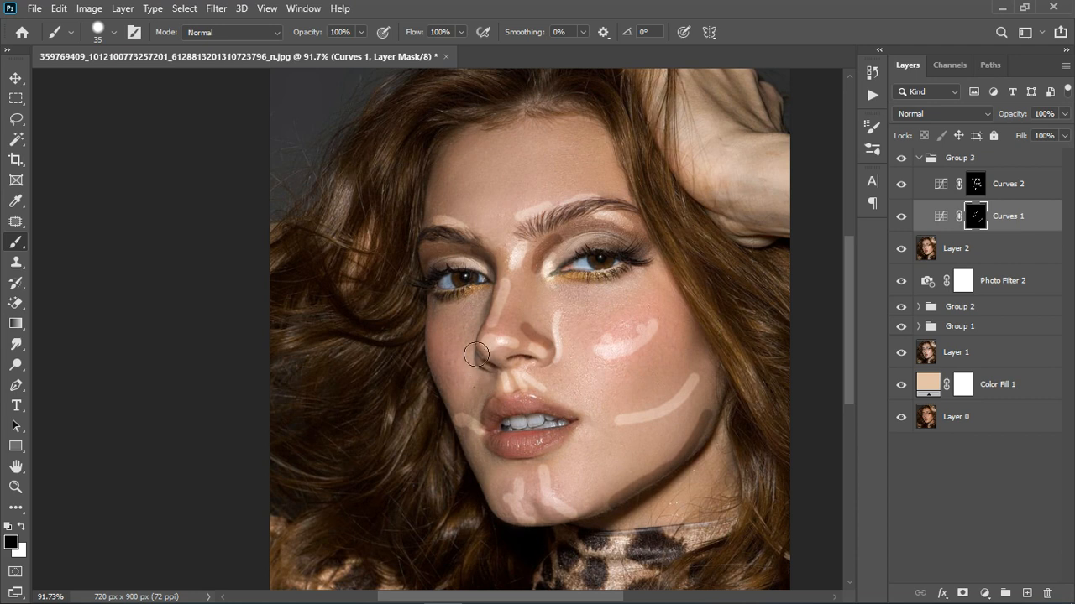
Step: Shade the nose's side, eye areas, outer cheek and forehead edge along the hair on the darkening mask with a 20 px white brush
{"action": "key", "text": "x"}
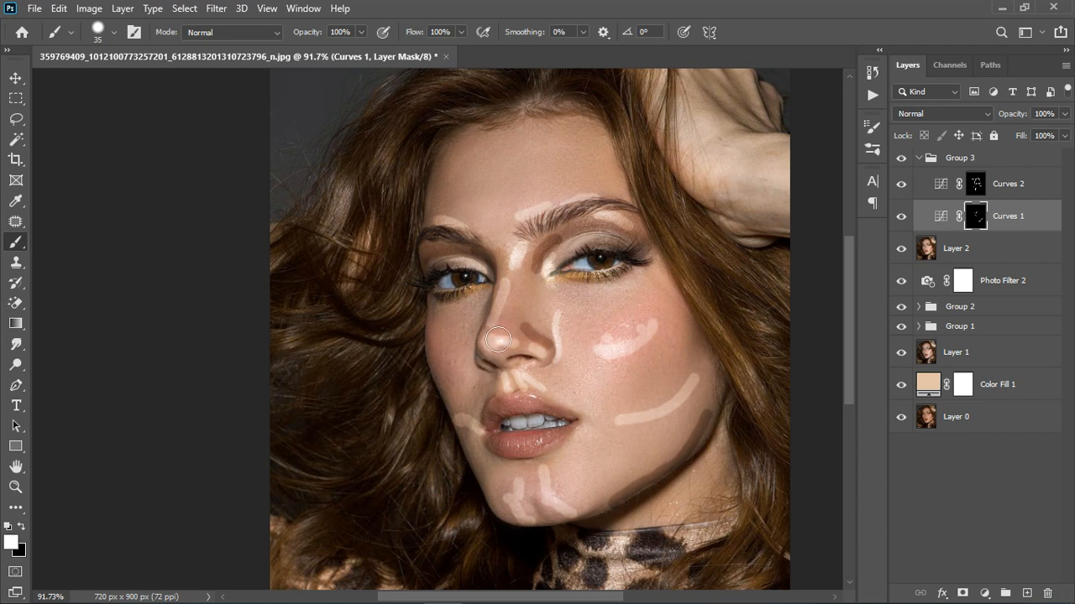
{"action": "key", "text": "bracketleft"}
{"action": "key", "text": "bracketleft"}
{"action": "mouse_move", "coordinate": [503, 337]}
{"action": "left_mouse_down"}
{"action": "mouse_move", "coordinate": [492, 296]}
{"action": "mouse_move", "coordinate": [482, 336]}
{"action": "mouse_move", "coordinate": [490, 373]}
{"action": "left_mouse_up"}
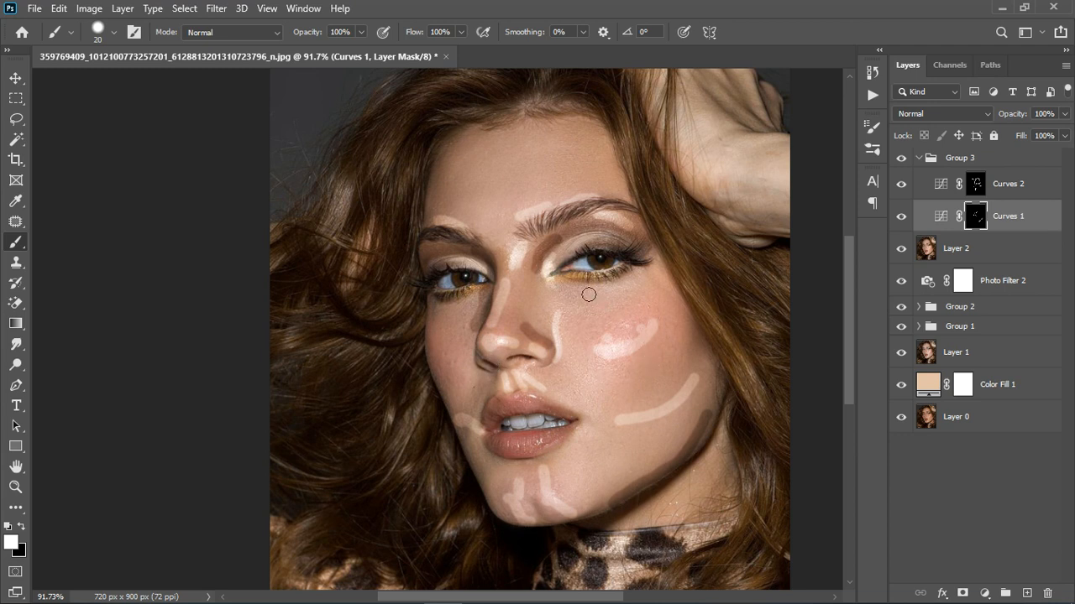
{"action": "mouse_move", "coordinate": [588, 294]}
{"action": "left_mouse_down"}
{"action": "mouse_move", "coordinate": [636, 272]}
{"action": "mouse_move", "coordinate": [588, 290]}
{"action": "left_mouse_up"}
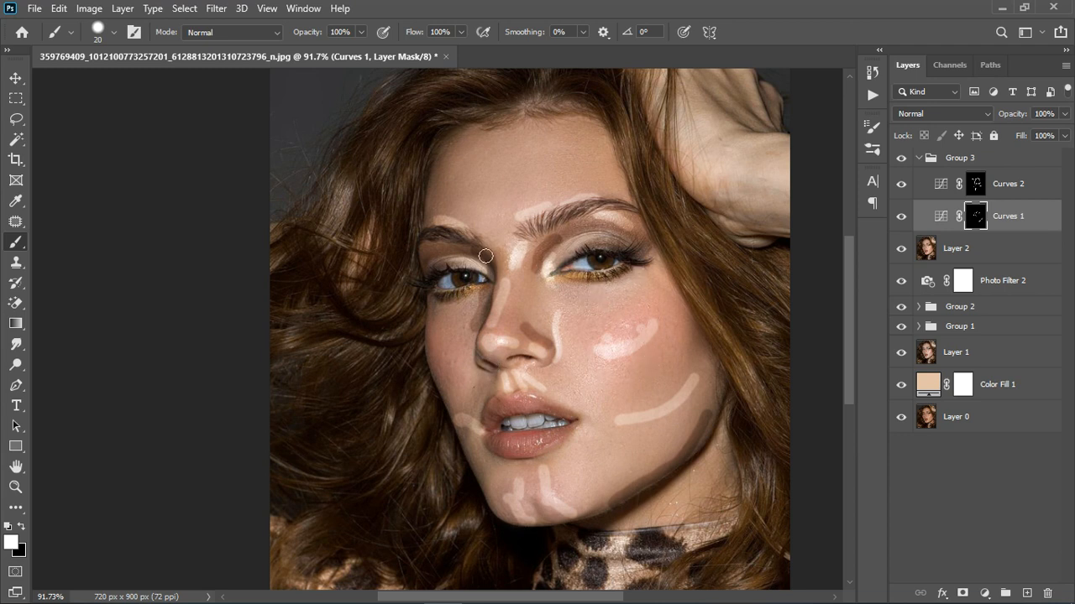
{"action": "mouse_move", "coordinate": [486, 256]}
{"action": "left_mouse_down"}
{"action": "mouse_move", "coordinate": [435, 262]}
{"action": "mouse_move", "coordinate": [480, 258]}
{"action": "left_mouse_up"}
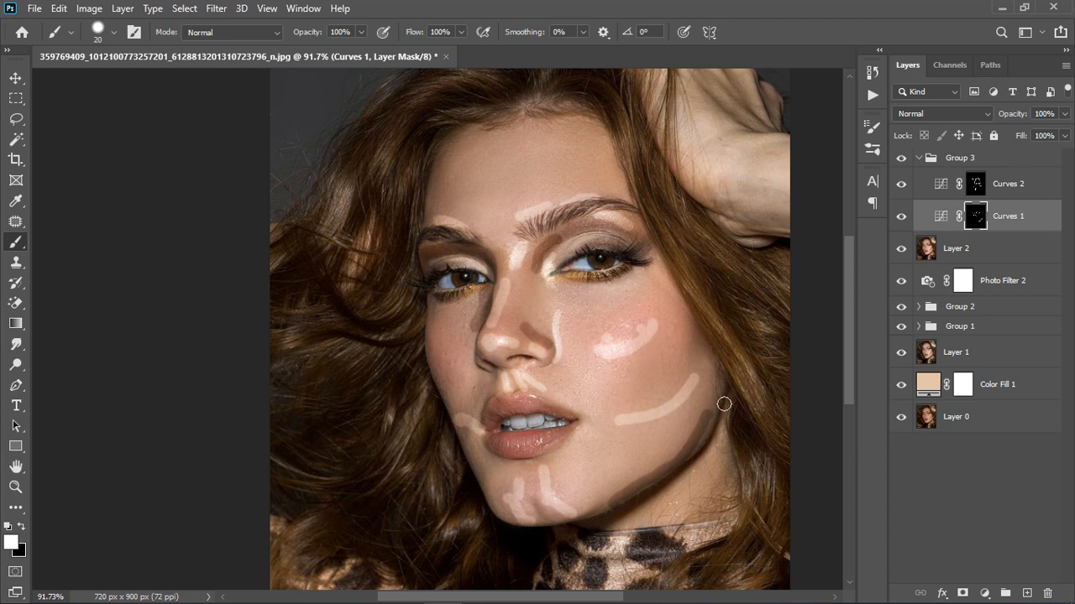
{"action": "mouse_move", "coordinate": [703, 336]}
{"action": "left_mouse_down"}
{"action": "mouse_move", "coordinate": [689, 373]}
{"action": "mouse_move", "coordinate": [710, 346]}
{"action": "left_mouse_up"}
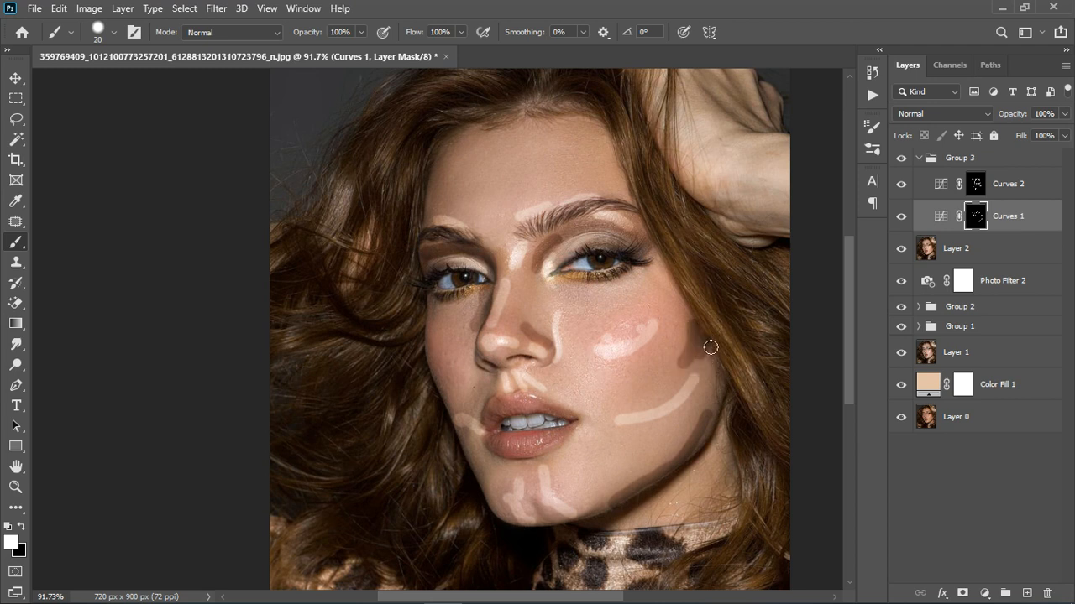
{"action": "mouse_move", "coordinate": [621, 162]}
{"action": "left_mouse_down"}
{"action": "mouse_move", "coordinate": [618, 147]}
{"action": "mouse_move", "coordinate": [635, 210]}
{"action": "left_mouse_up"}
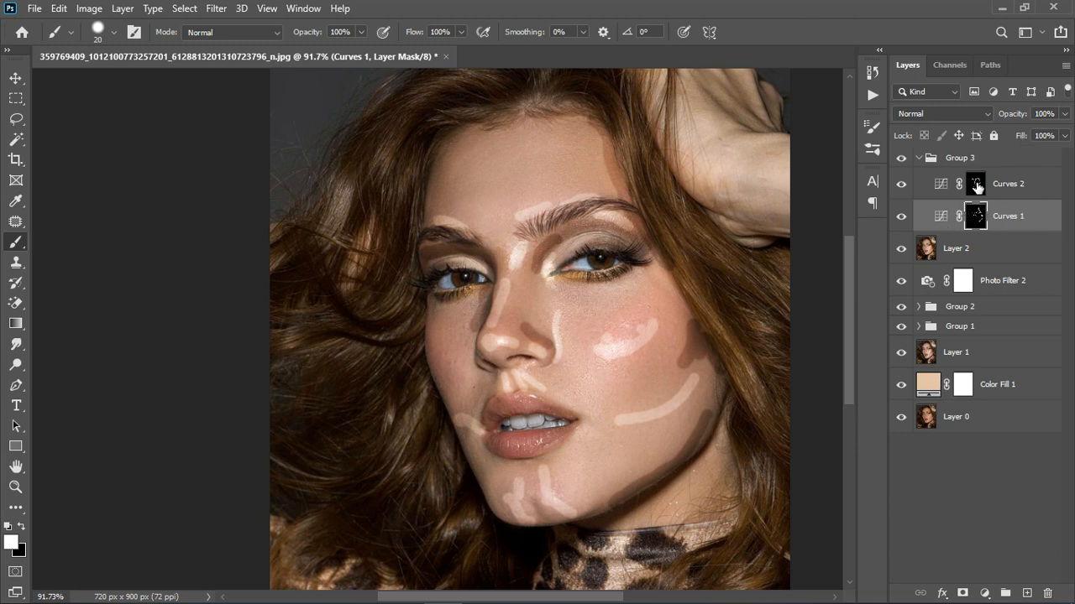
Step: Feather the brightening Curves 2 mask by 4.5 px to soften the painted highlights
{"action": "left_click", "coordinate": [977, 186]}
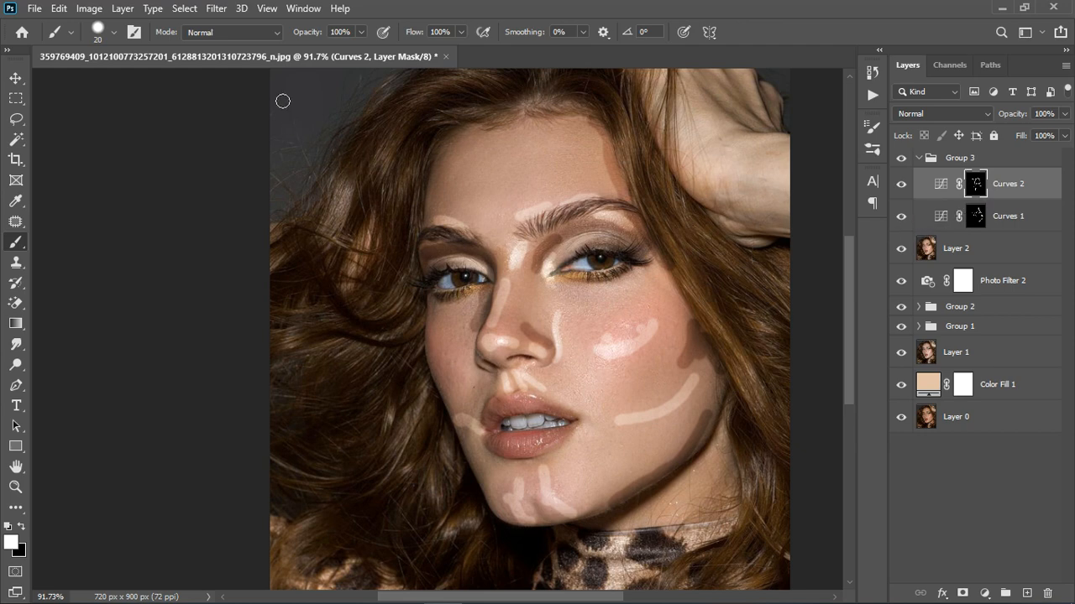
{"action": "left_click", "coordinate": [302, 9]}
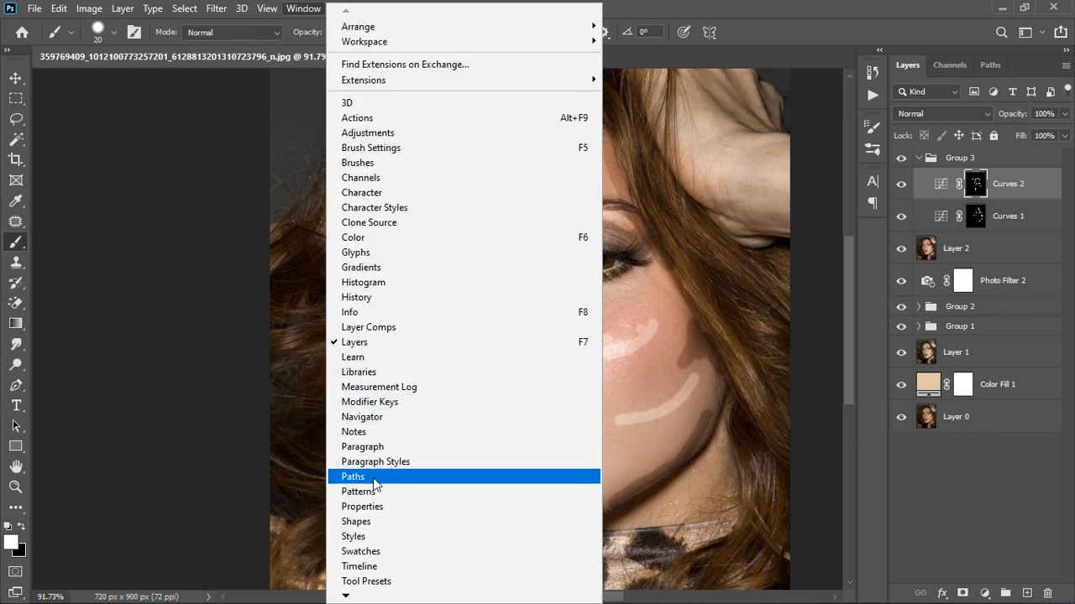
{"action": "left_click", "coordinate": [372, 507]}
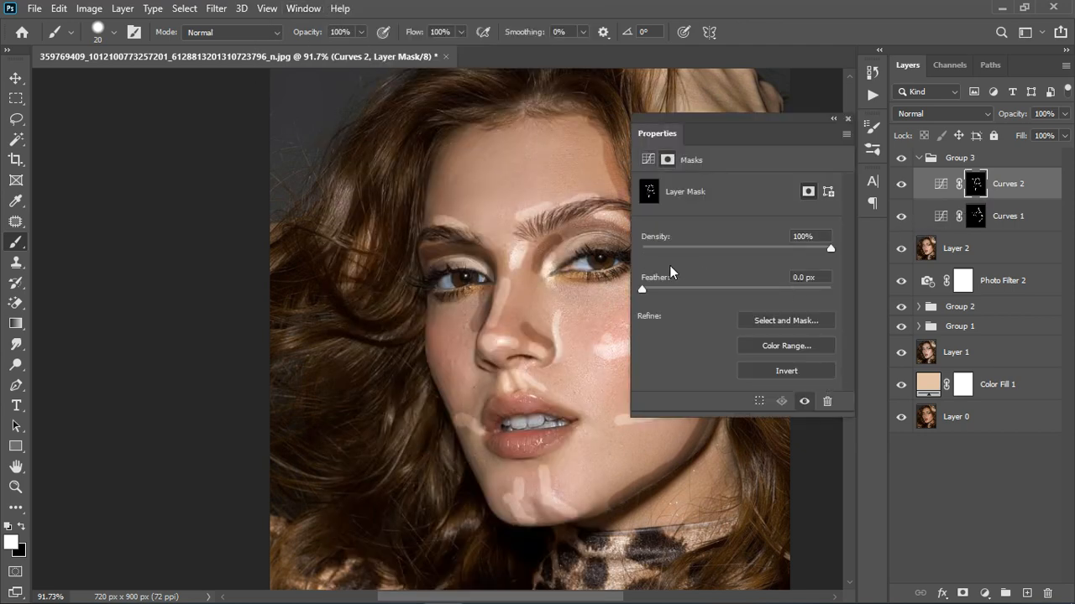
{"action": "left_click_drag", "start_coordinate": [643, 289], "coordinate": [669, 292]}
{"action": "left_click", "coordinate": [847, 118]}
Step: Feather the darkening Curves 1 mask by 7.3 px to blend the painted contour shadows
{"action": "left_click", "coordinate": [974, 216]}
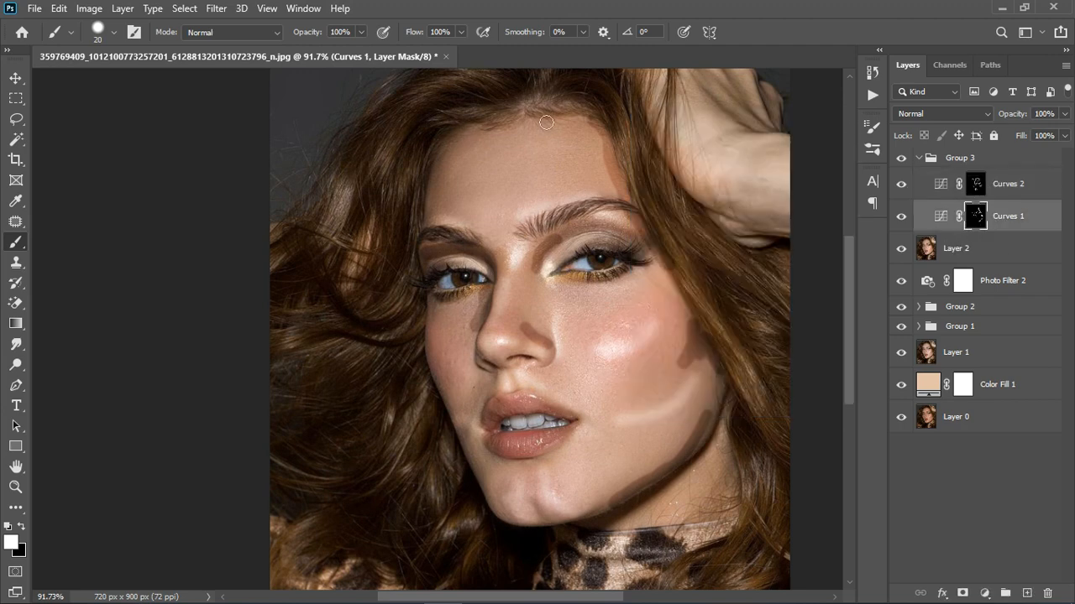
{"action": "left_click", "coordinate": [305, 10]}
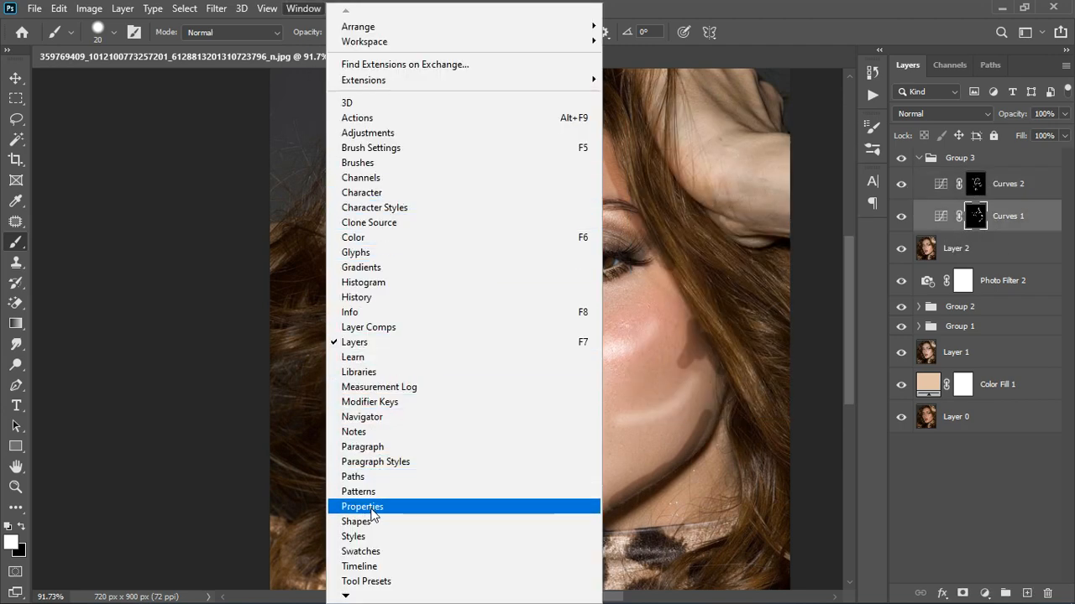
{"action": "left_click", "coordinate": [344, 506]}
{"action": "left_click_drag", "start_coordinate": [643, 289], "coordinate": [705, 291]}
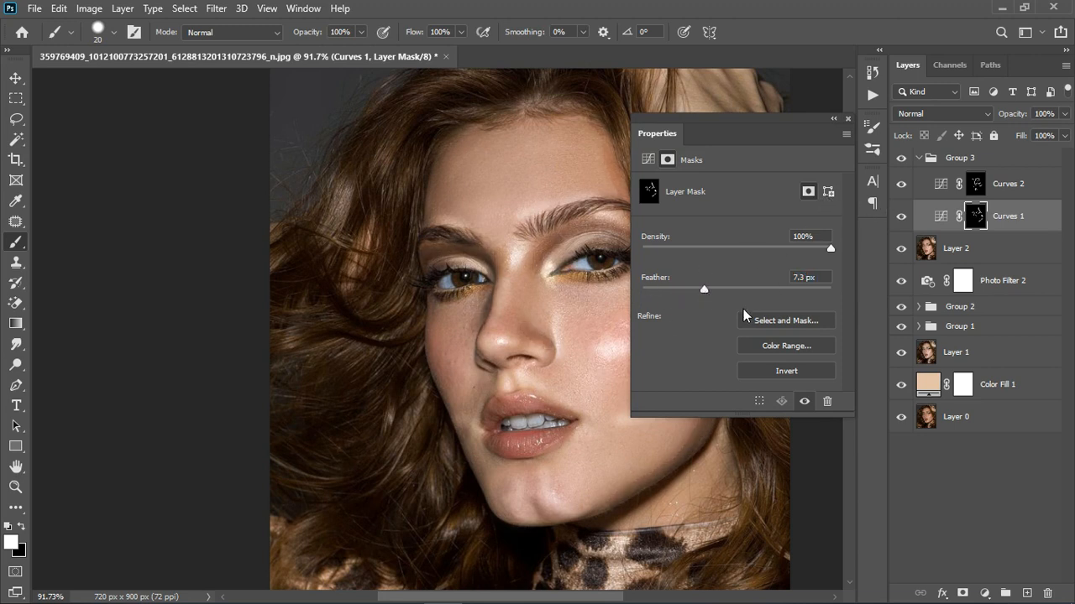
{"action": "left_click", "coordinate": [847, 119]}
{"action": "scroll", "coordinate": [423, 407], "scroll_direction": "down", "scroll_amount": 3}
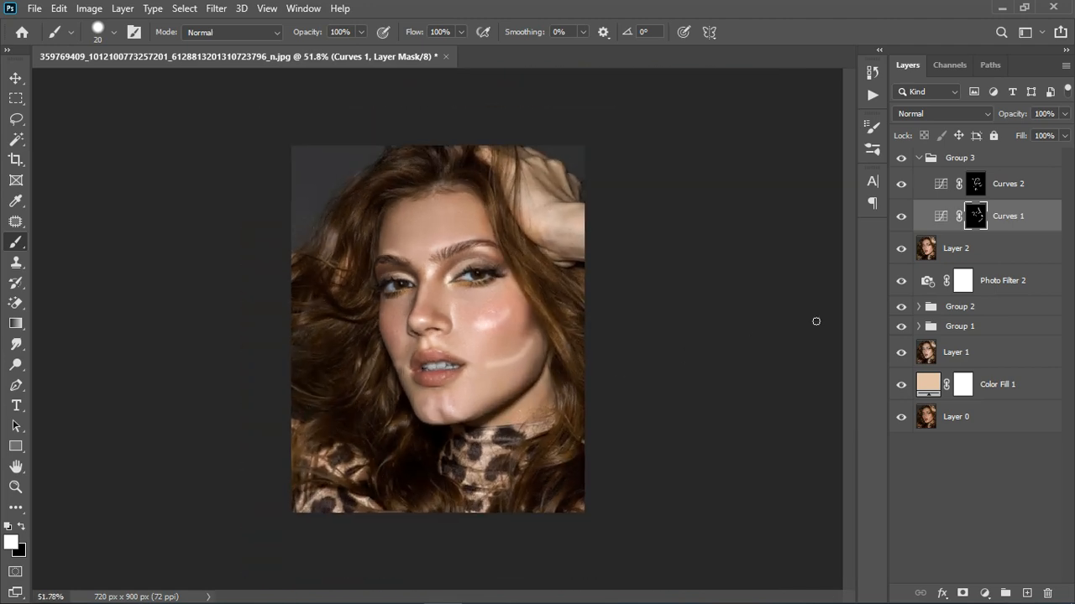
Step: Increase the feather of the brightening Curves 2 mask until the cheek and jaw highlights blend into the skin
{"action": "left_click", "coordinate": [976, 188]}
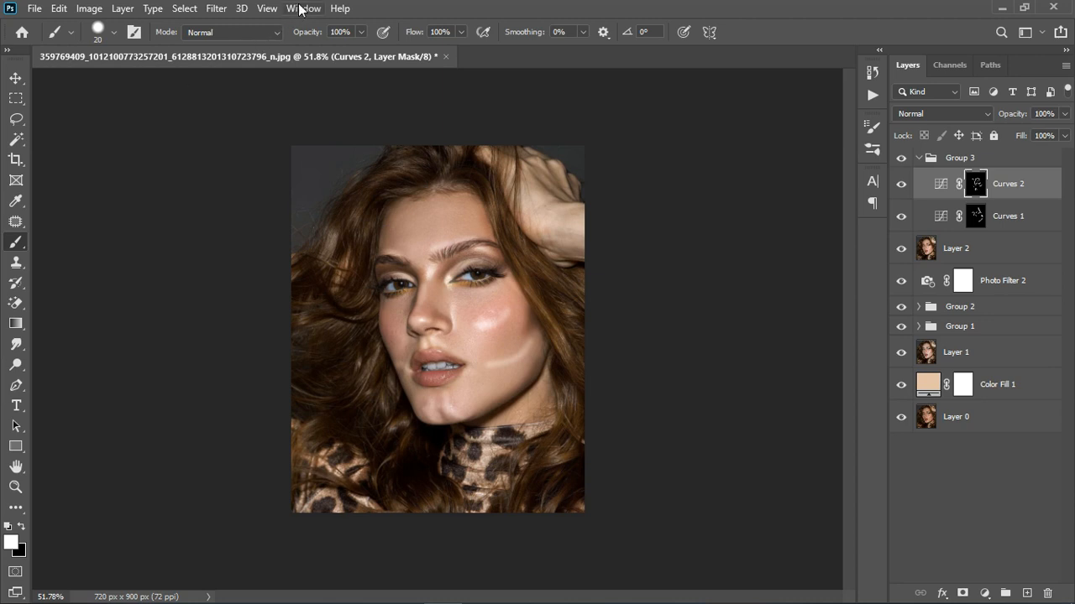
{"action": "left_click", "coordinate": [300, 9]}
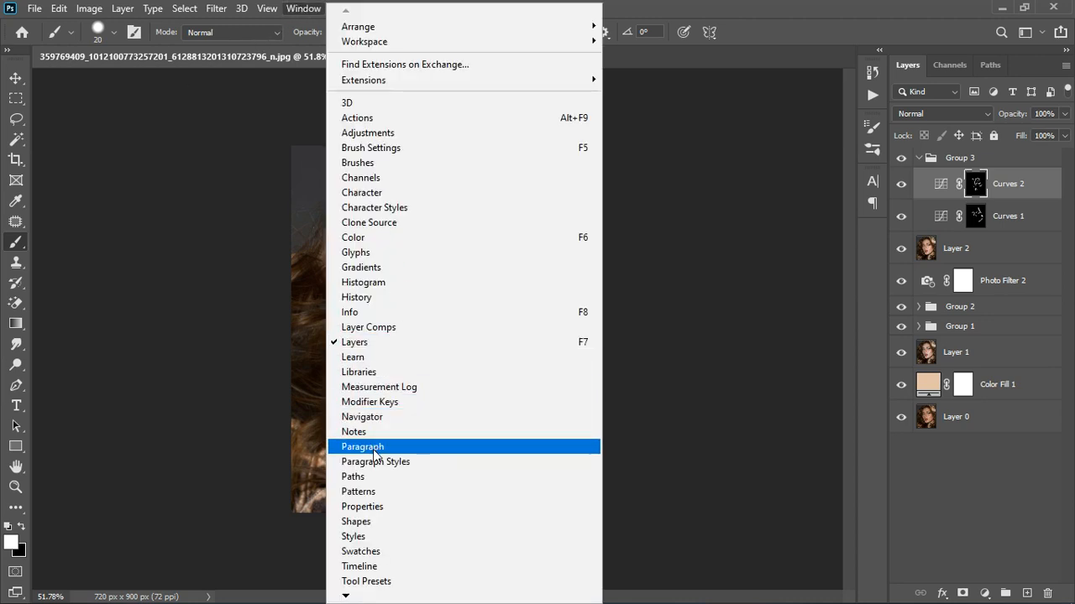
{"action": "left_click", "coordinate": [365, 506]}
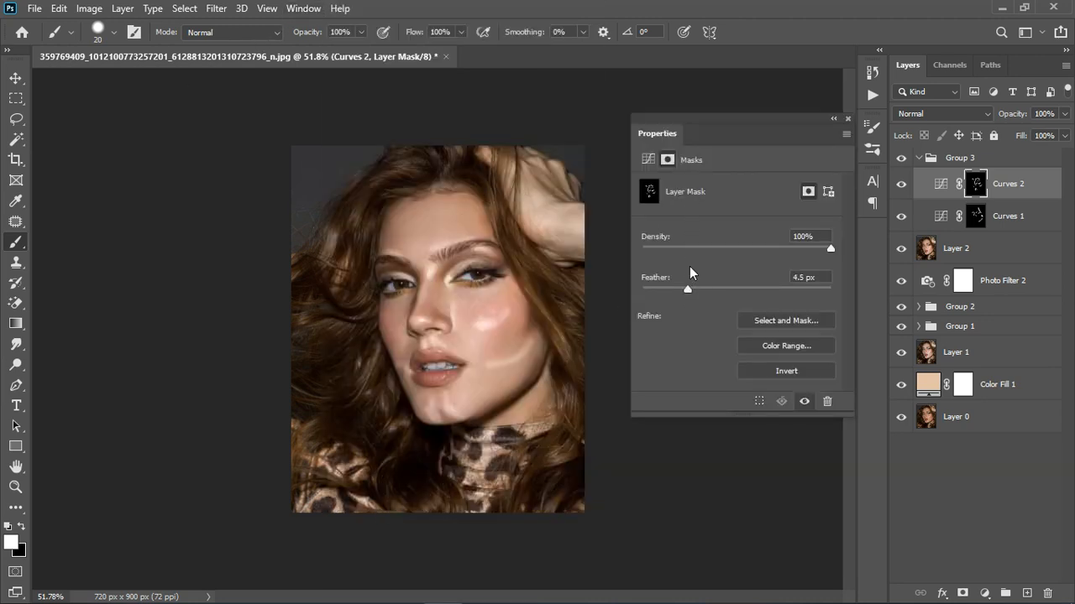
{"action": "left_click_drag", "start_coordinate": [686, 293], "coordinate": [715, 284]}
{"action": "left_click", "coordinate": [848, 119]}
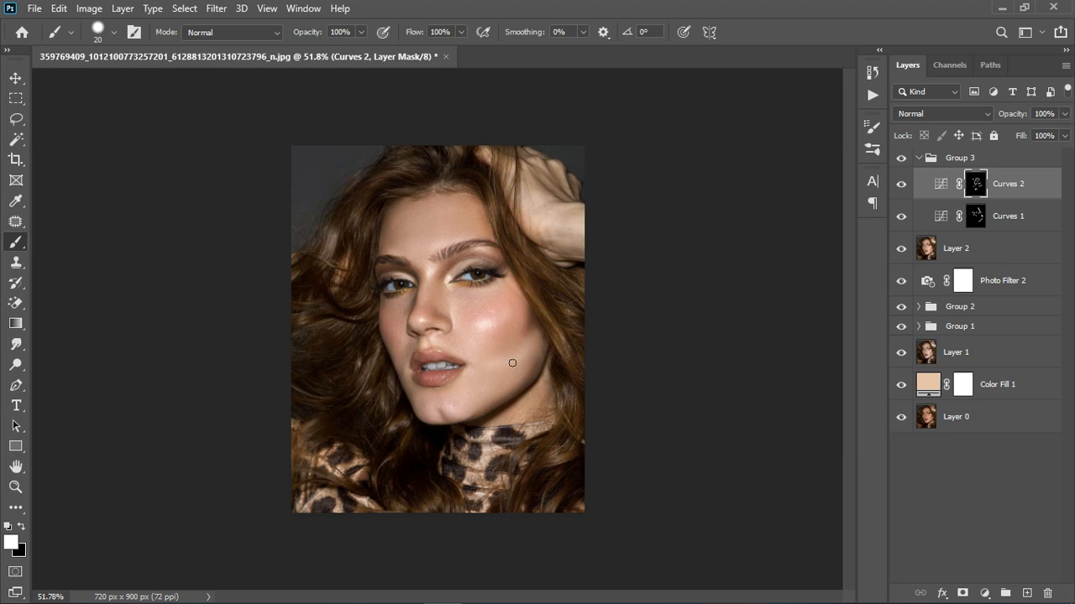
Step: Switch the brush color to black and enlarge the brush to 40 px
{"action": "key", "text": "x"}
{"action": "key", "text": "bracketright"}
{"action": "key", "text": "bracketright"}
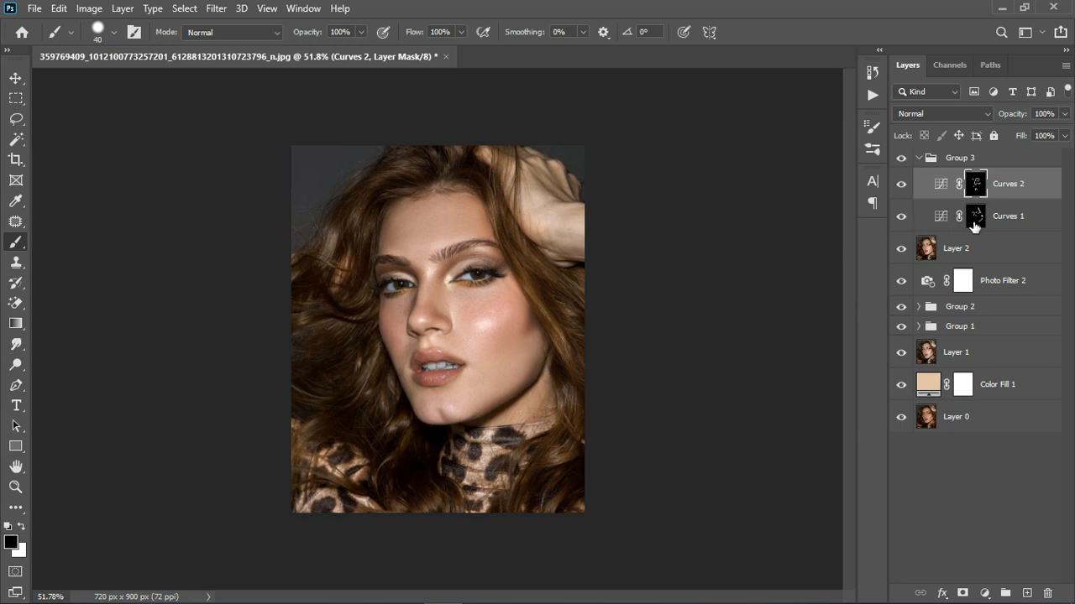
Step: Set the feather of the darkening Curves 1 mask to 7.0 px
{"action": "left_click", "coordinate": [974, 220]}
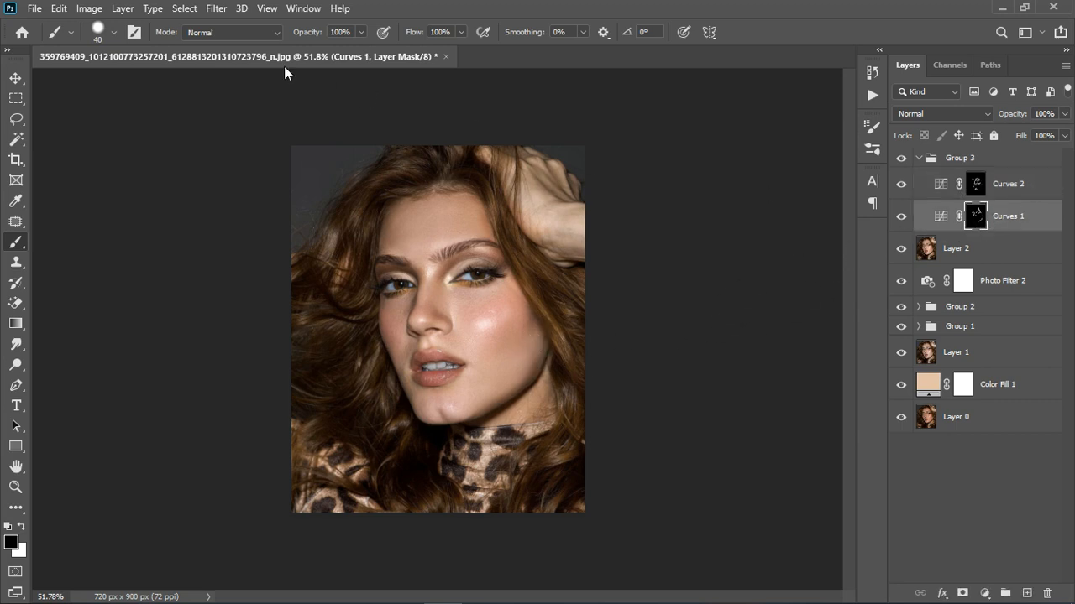
{"action": "left_click", "coordinate": [307, 9]}
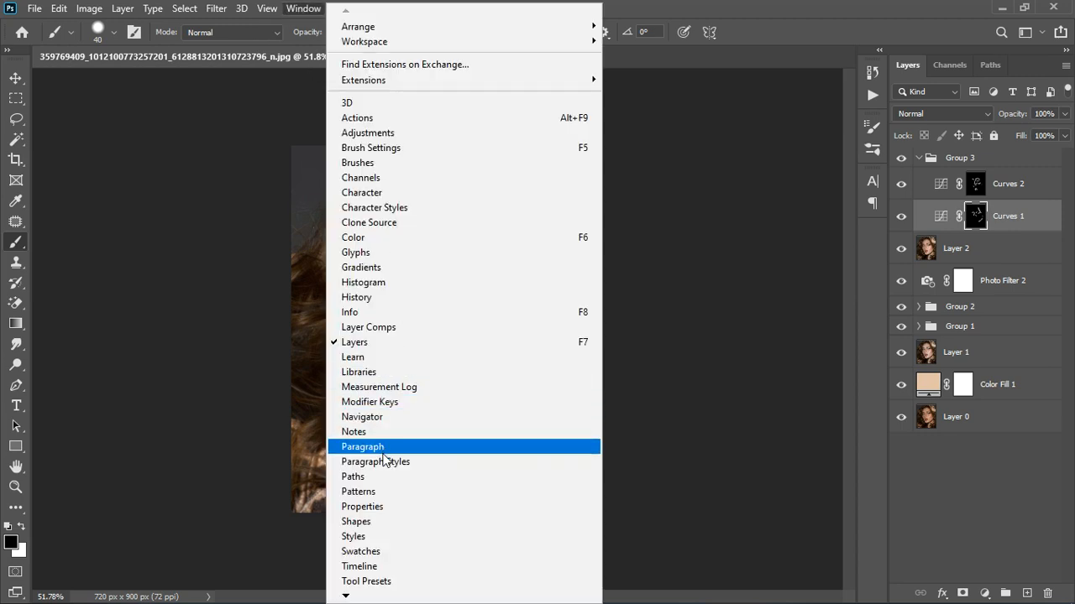
{"action": "left_click", "coordinate": [395, 506]}
{"action": "mouse_move", "coordinate": [713, 288]}
{"action": "left_mouse_down"}
{"action": "mouse_move", "coordinate": [676, 288]}
{"action": "mouse_move", "coordinate": [703, 287]}
{"action": "left_mouse_up"}
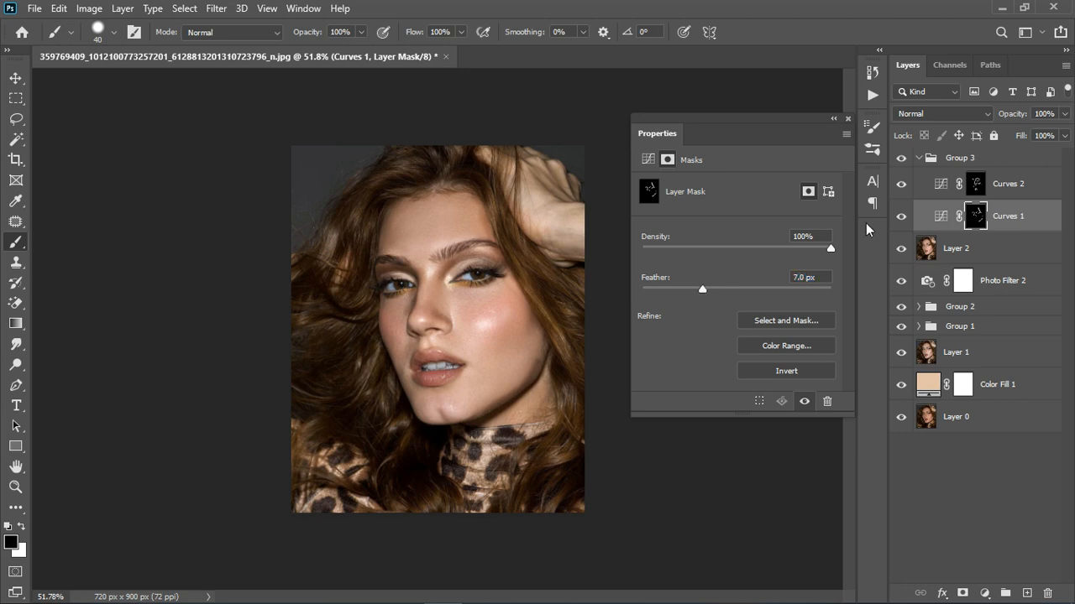
{"action": "left_click", "coordinate": [847, 118]}
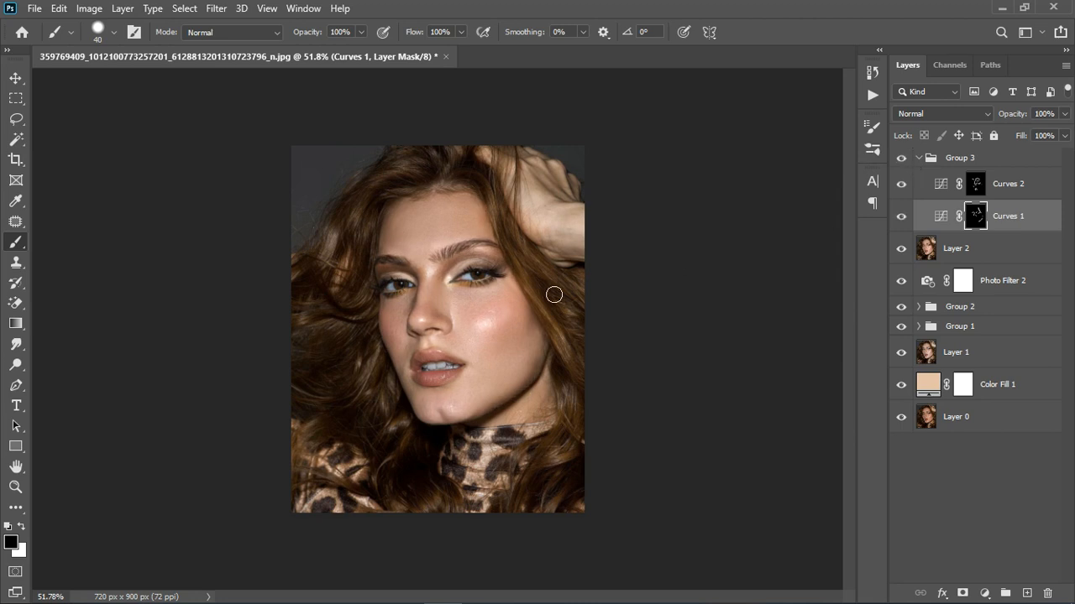
Step: Compare the face with and without the dodge and burn in Group 3
{"action": "scroll", "coordinate": [462, 306], "scroll_direction": "up", "scroll_amount": 3}
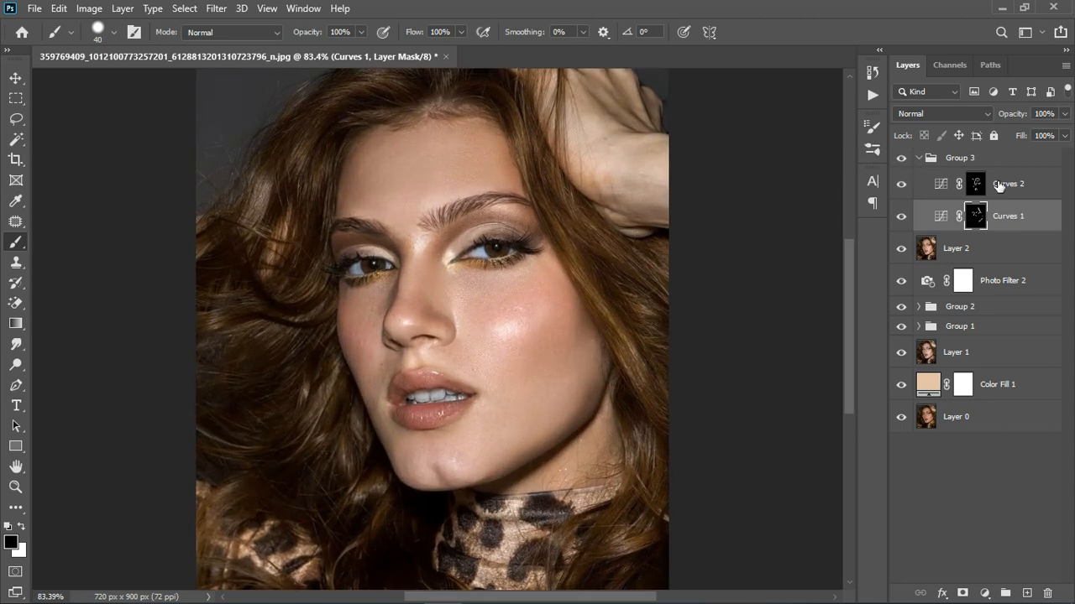
{"action": "left_click", "coordinate": [903, 159]}
{"action": "left_click", "coordinate": [903, 162]}
Step: Feather the darkening Curves 1 mask a little more strongly and collapse Group 3
{"action": "left_click", "coordinate": [302, 8]}
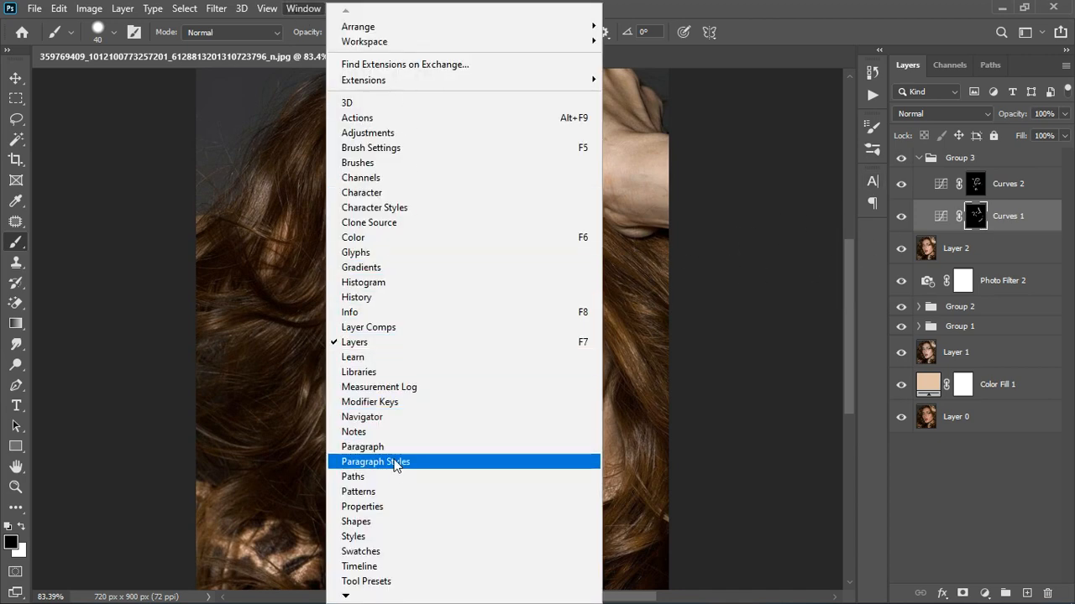
{"action": "left_click", "coordinate": [392, 506]}
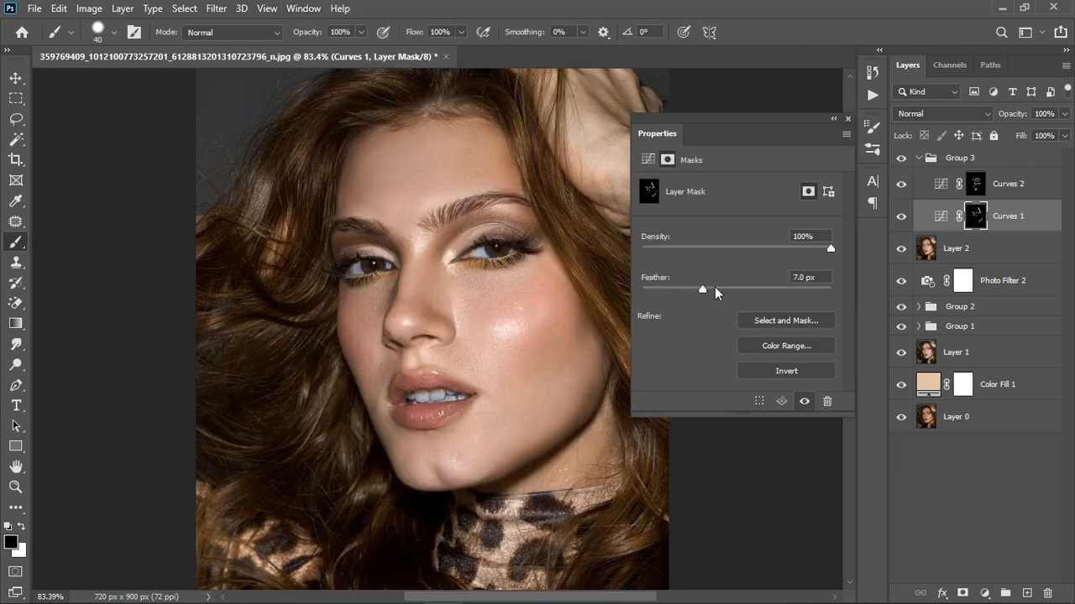
{"action": "left_click_drag", "start_coordinate": [703, 287], "coordinate": [720, 287]}
{"action": "left_click", "coordinate": [847, 118]}
{"action": "left_click", "coordinate": [928, 164]}
{"action": "scroll", "coordinate": [542, 329], "scroll_direction": "down", "scroll_amount": 4}
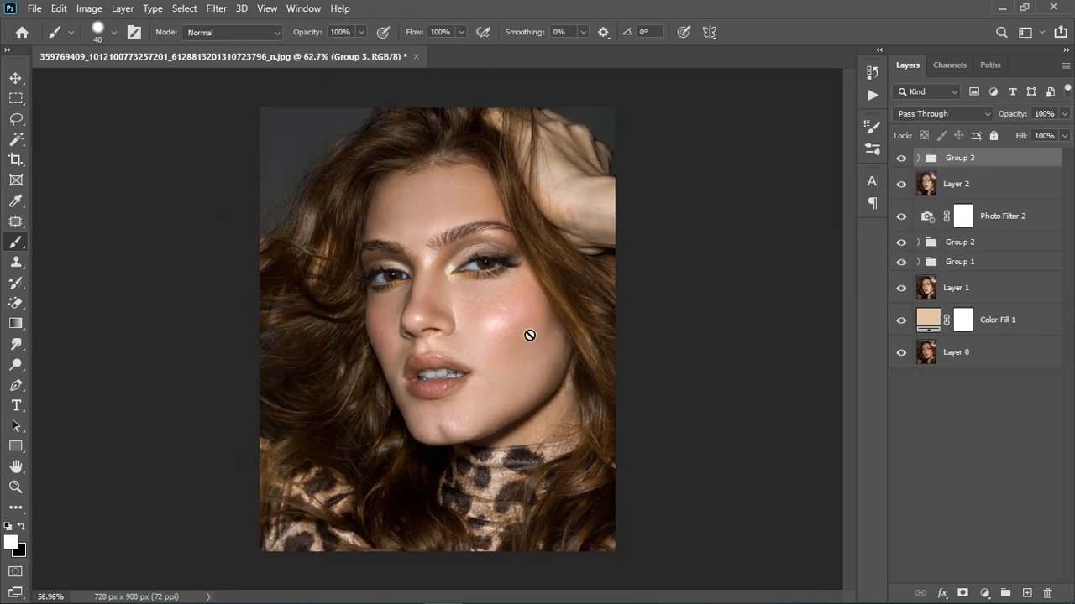
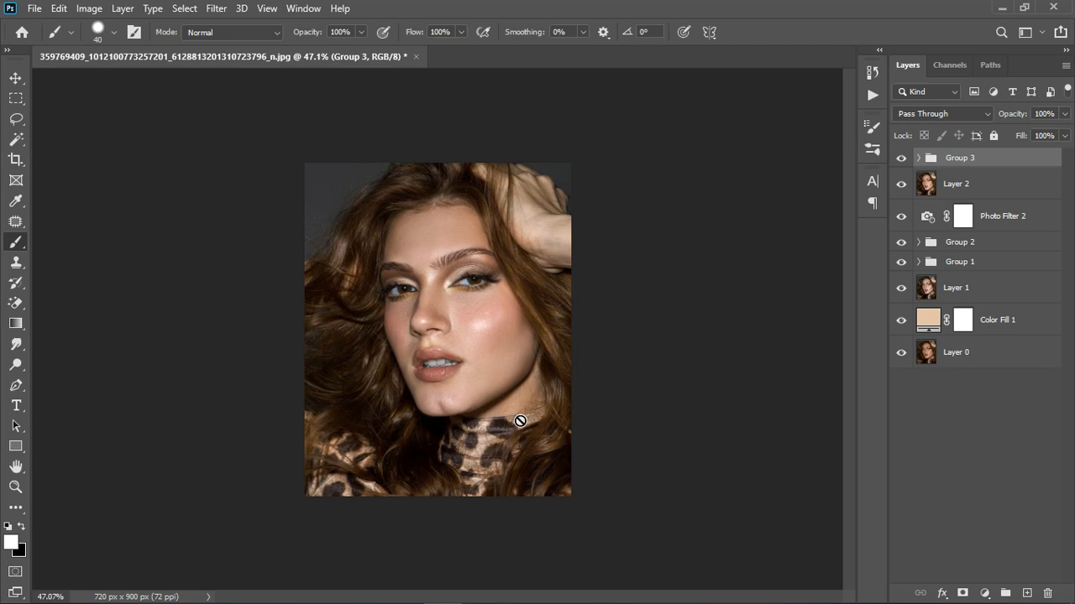
Step: Stamp all visible layers into a new layer above Group 3 and open it in the Camera Raw Filter
{"action": "scroll", "coordinate": [460, 299], "scroll_direction": "up", "scroll_amount": 3}
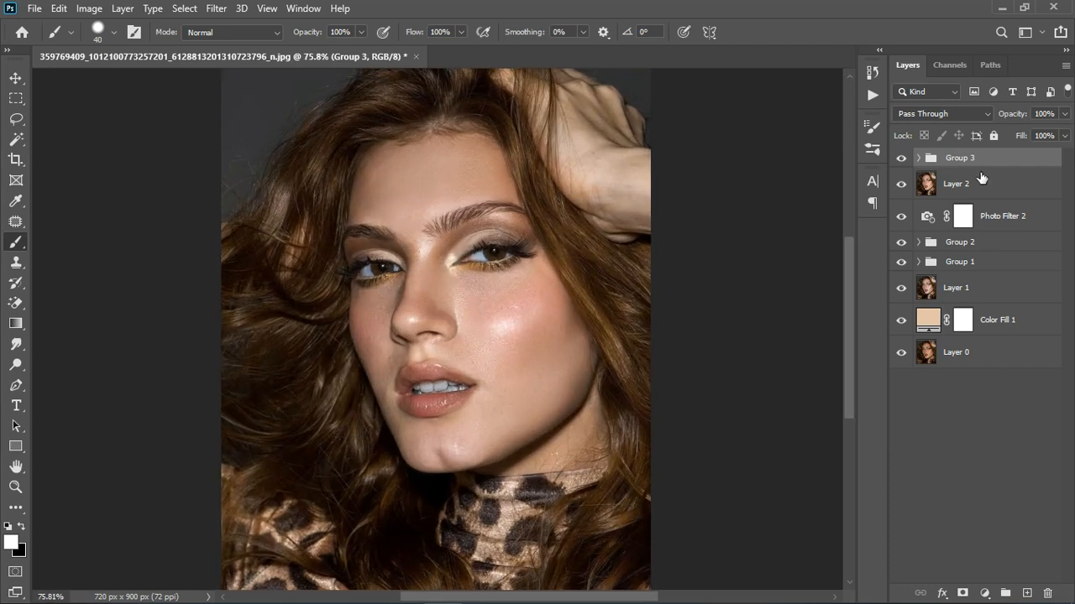
{"action": "key", "text": "ctrl+shift+alt+e"}
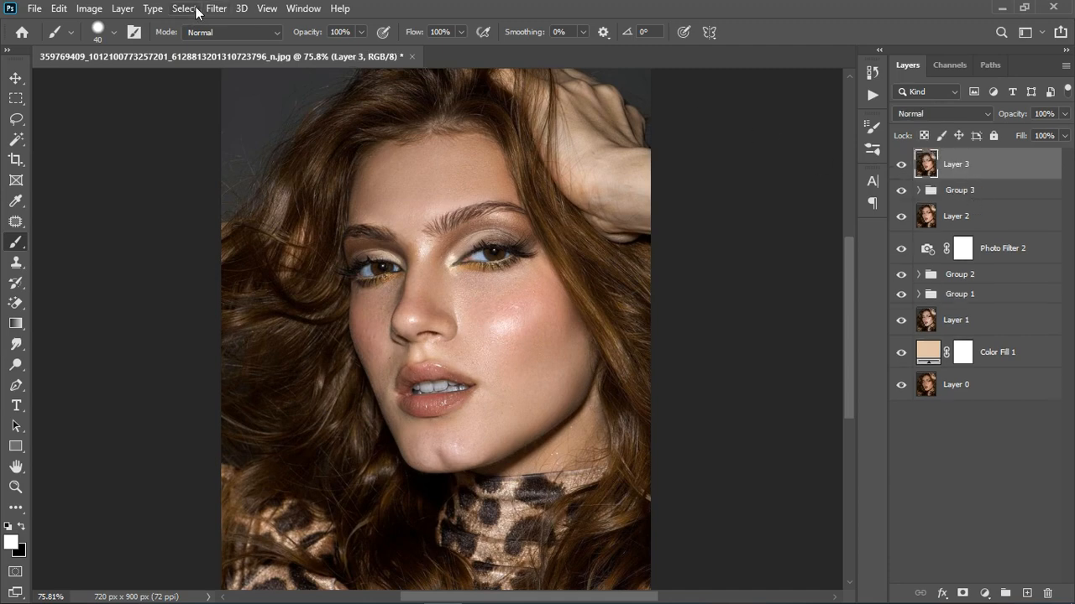
{"action": "left_click", "coordinate": [183, 8]}
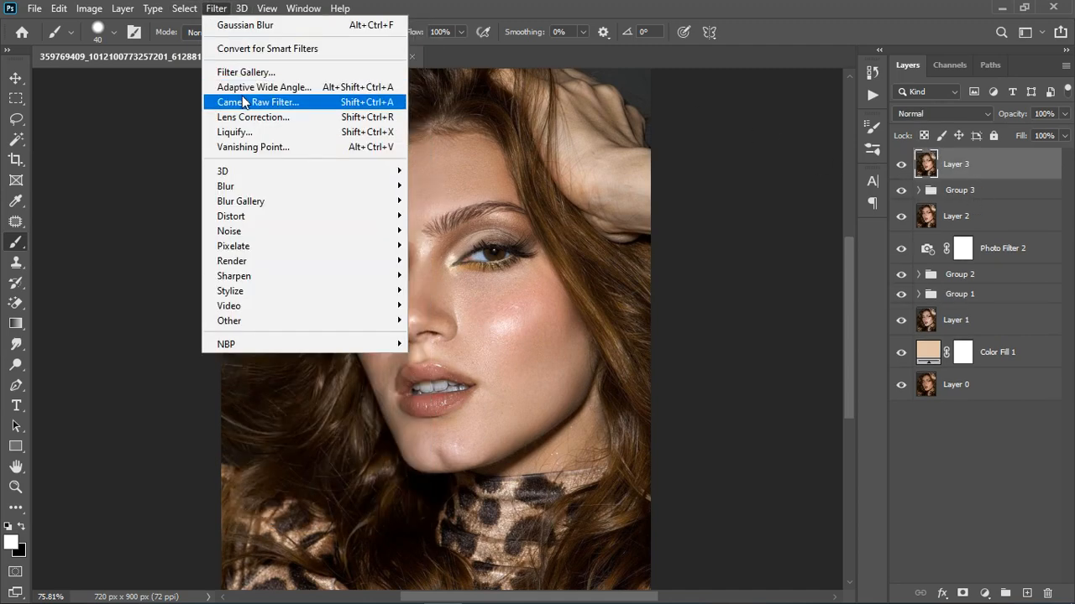
{"action": "left_click", "coordinate": [250, 97]}
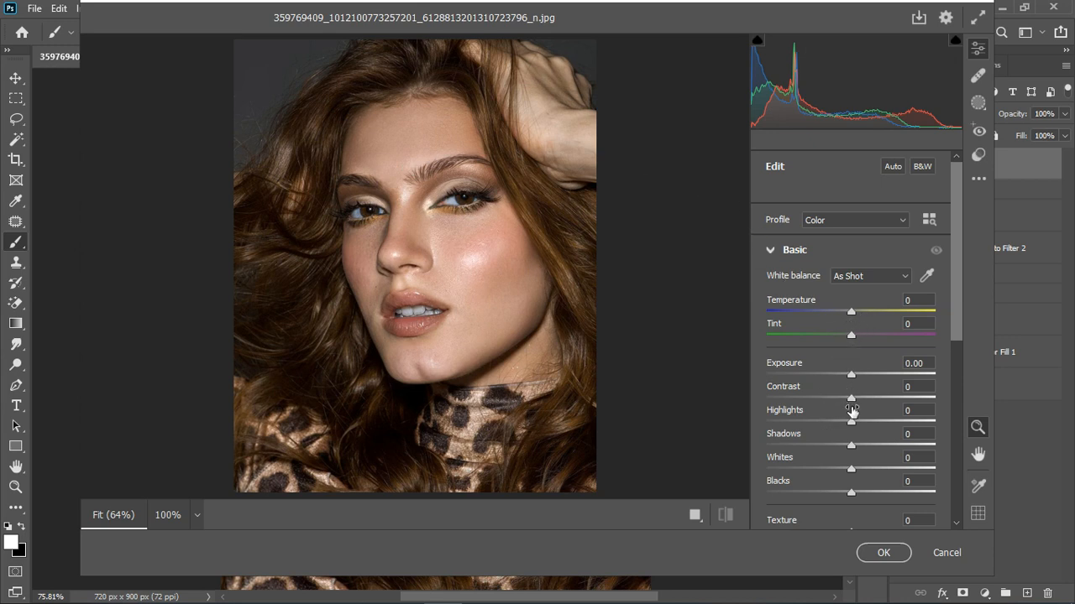
Step: Set Highlights to +10, Whites to -13, Shadows to -18 and Blacks to +14 in the Basic adjustments
{"action": "left_click_drag", "start_coordinate": [873, 419], "coordinate": [862, 420]}
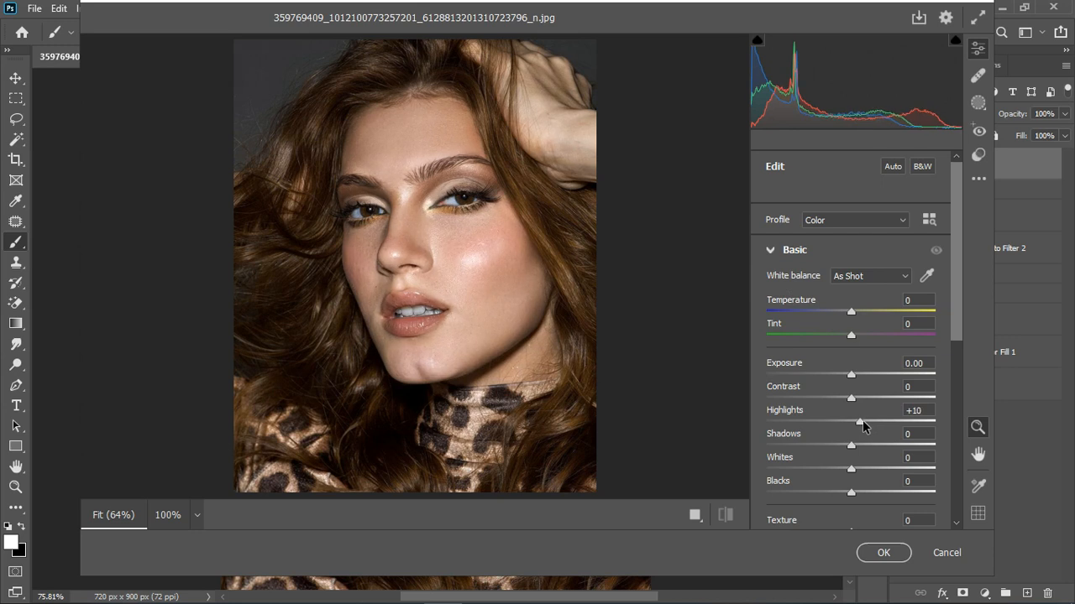
{"action": "left_click_drag", "start_coordinate": [851, 469], "coordinate": [840, 472]}
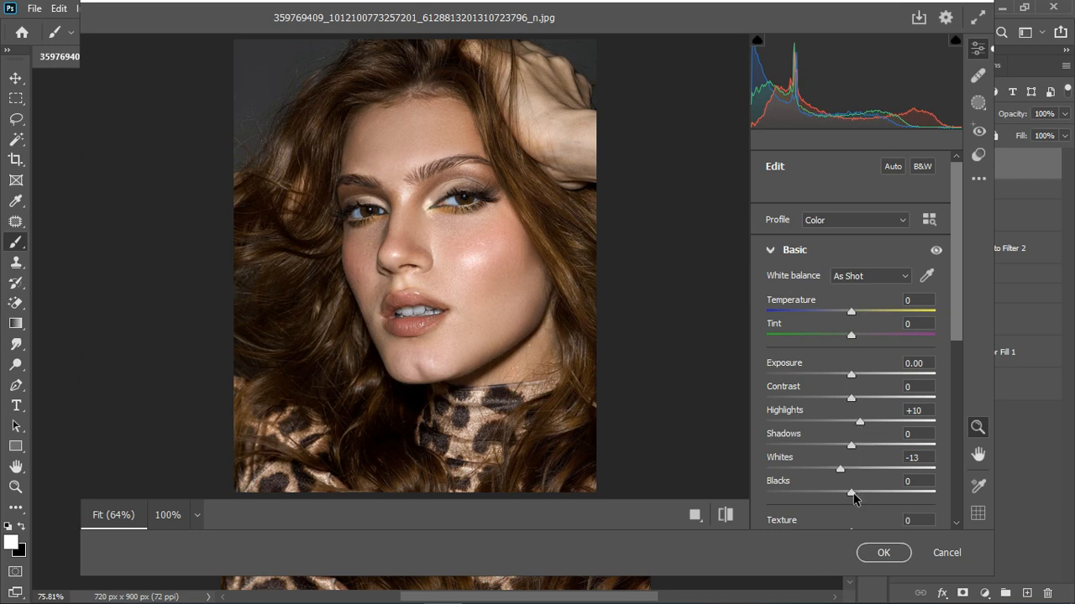
{"action": "left_click_drag", "start_coordinate": [850, 495], "coordinate": [859, 495]}
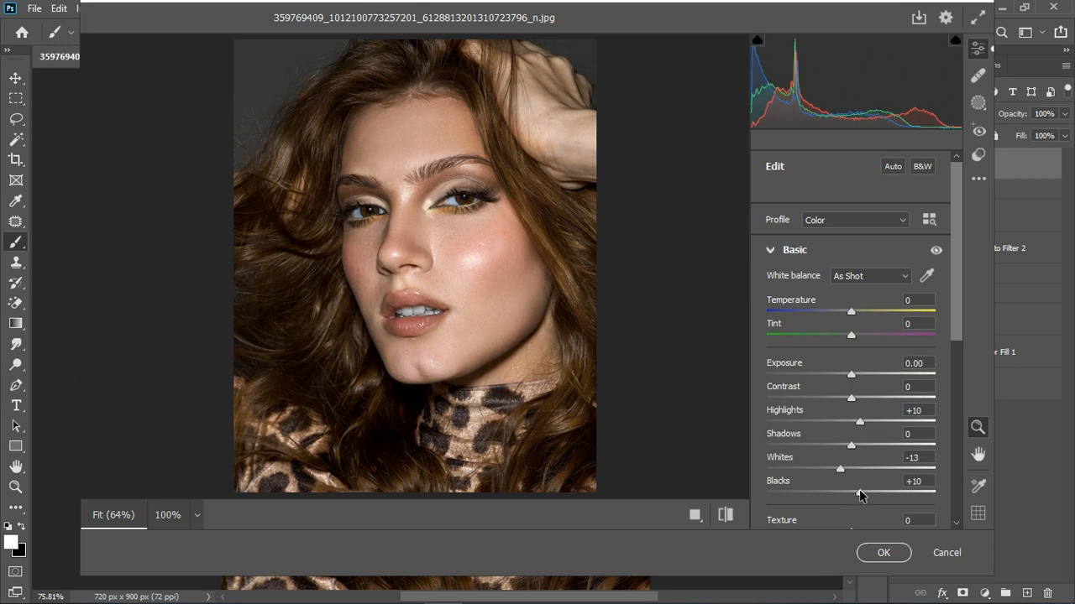
{"action": "left_click_drag", "start_coordinate": [850, 444], "coordinate": [839, 450]}
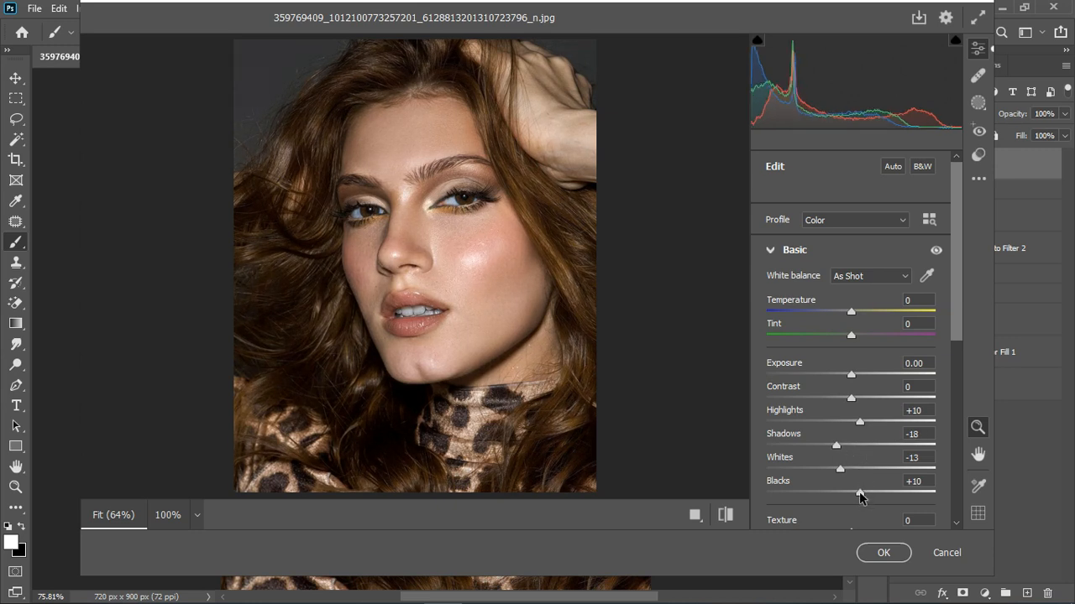
{"action": "left_click_drag", "start_coordinate": [860, 498], "coordinate": [864, 498]}
Step: Compare the portrait with and without the Basic adjustments
{"action": "scroll", "coordinate": [496, 291], "scroll_direction": "down", "scroll_amount": 2}
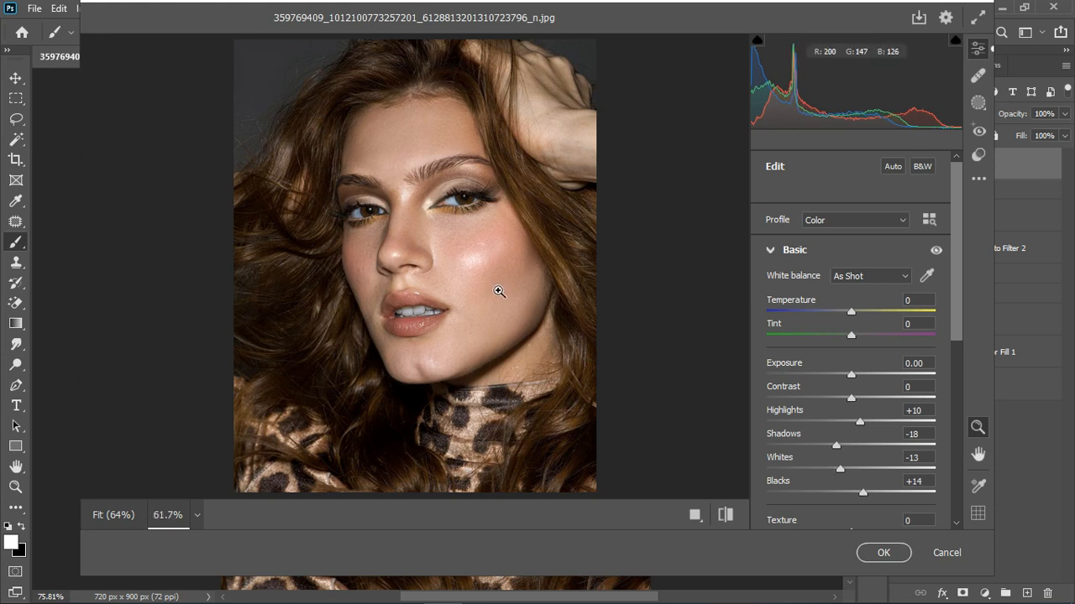
{"action": "left_click", "coordinate": [936, 250]}
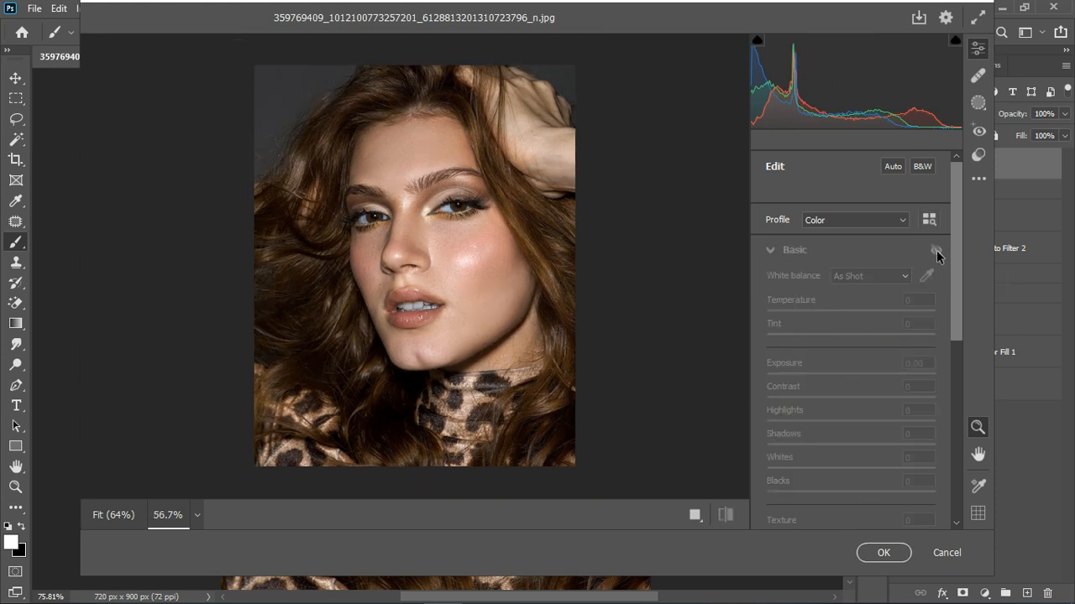
{"action": "left_click", "coordinate": [936, 250]}
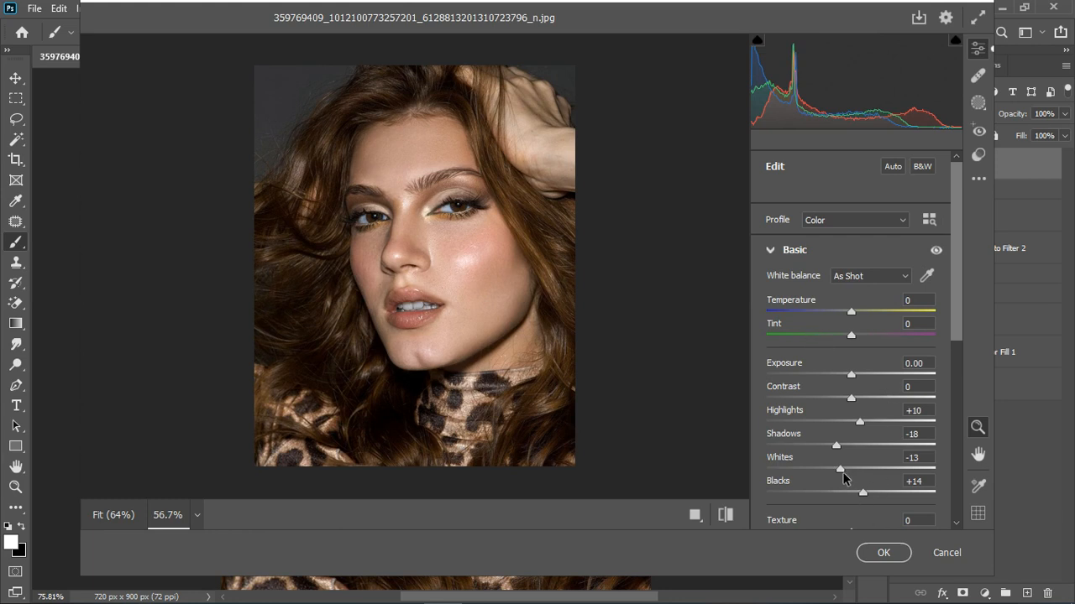
Step: Set Whites to -7 and Texture to +4 in the Basic adjustments
{"action": "left_click_drag", "start_coordinate": [841, 470], "coordinate": [846, 471]}
{"action": "scroll", "coordinate": [873, 399], "scroll_direction": "down", "scroll_amount": 5}
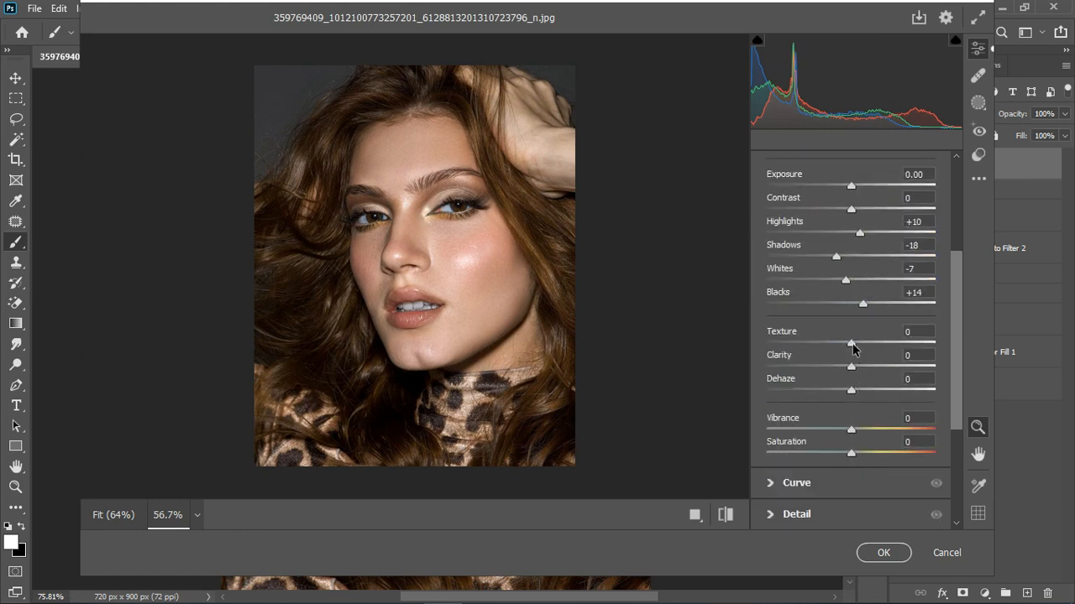
{"action": "left_click_drag", "start_coordinate": [850, 343], "coordinate": [854, 344]}
Step: Set the Reds hue to -26 in the Color Mixer's HSL adjustments
{"action": "scroll", "coordinate": [845, 302], "scroll_direction": "up", "scroll_amount": 5}
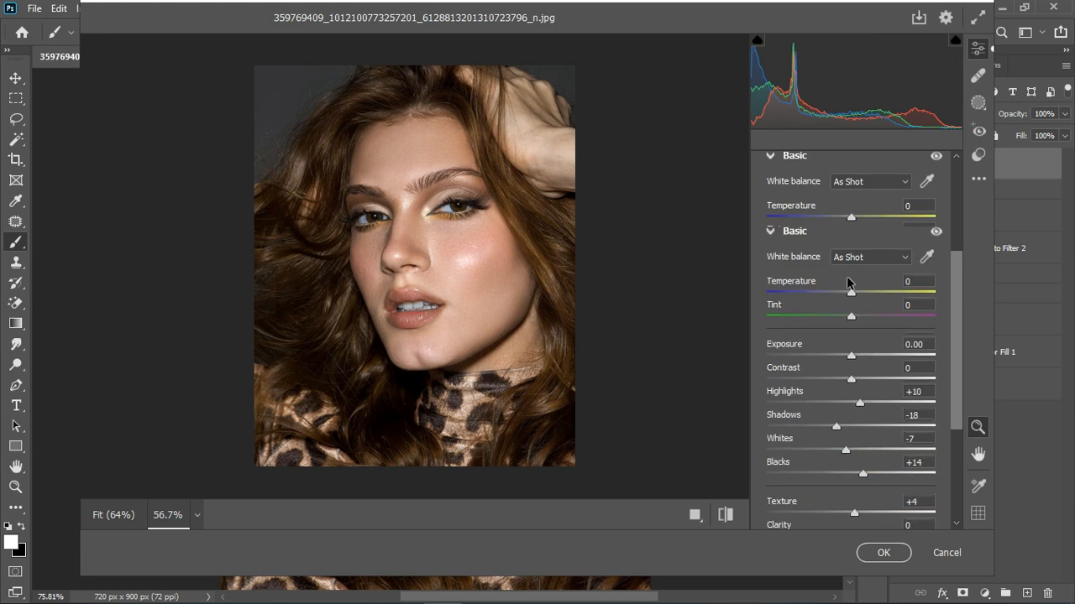
{"action": "left_click", "coordinate": [769, 232]}
{"action": "left_click", "coordinate": [770, 344]}
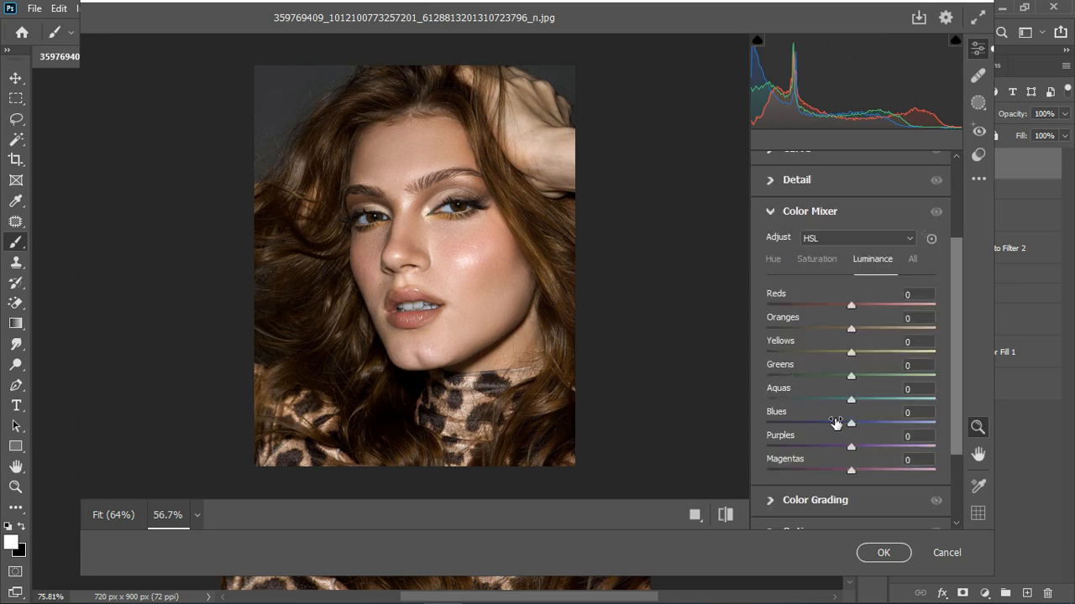
{"action": "left_click", "coordinate": [818, 260]}
{"action": "left_click", "coordinate": [780, 266]}
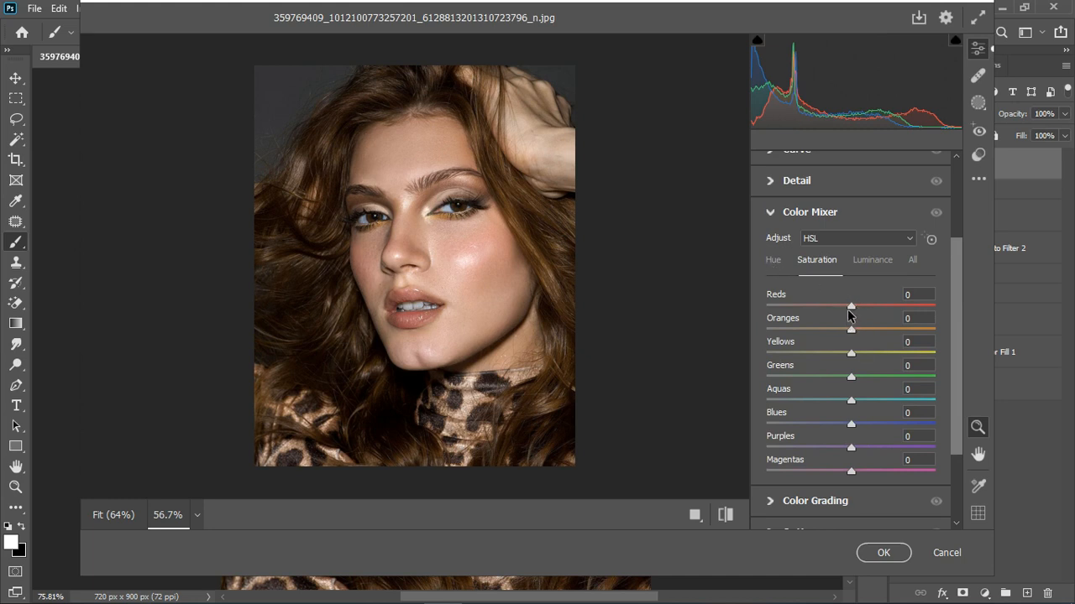
{"action": "left_click_drag", "start_coordinate": [849, 308], "coordinate": [827, 311]}
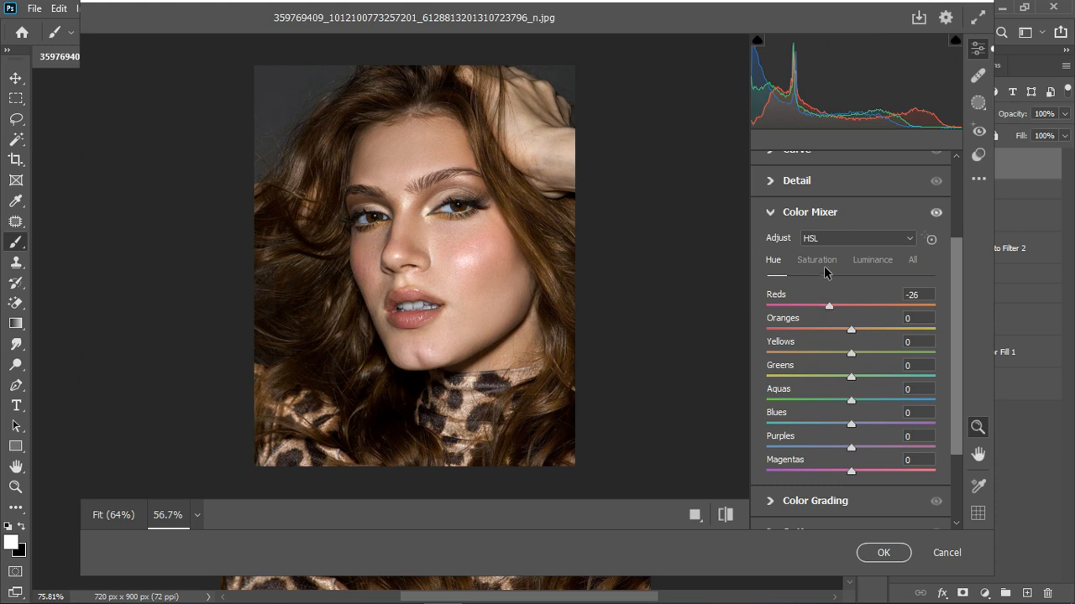
Step: Set the Reds saturation to +24 in the Color Mixer
{"action": "left_click", "coordinate": [825, 270]}
{"action": "left_click_drag", "start_coordinate": [850, 308], "coordinate": [882, 317]}
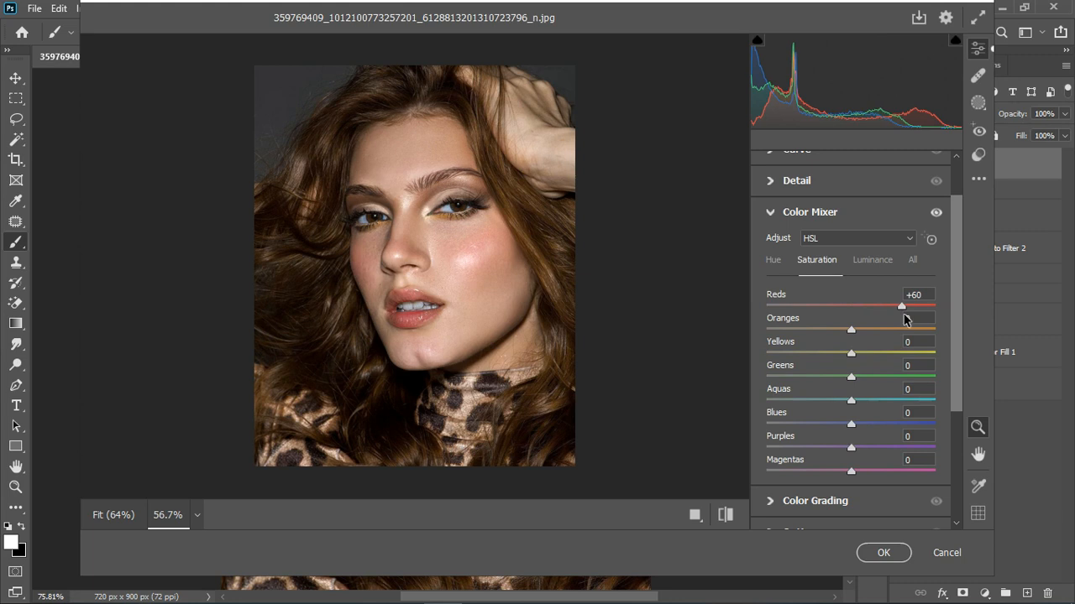
{"action": "left_click_drag", "start_coordinate": [891, 314], "coordinate": [876, 315]}
Step: Tune the Color Mixer's warm tones: raise the Oranges hue, set Yellows hue to -9, Oranges saturation to +16 and Yellows saturation to +1
{"action": "left_click", "coordinate": [778, 265]}
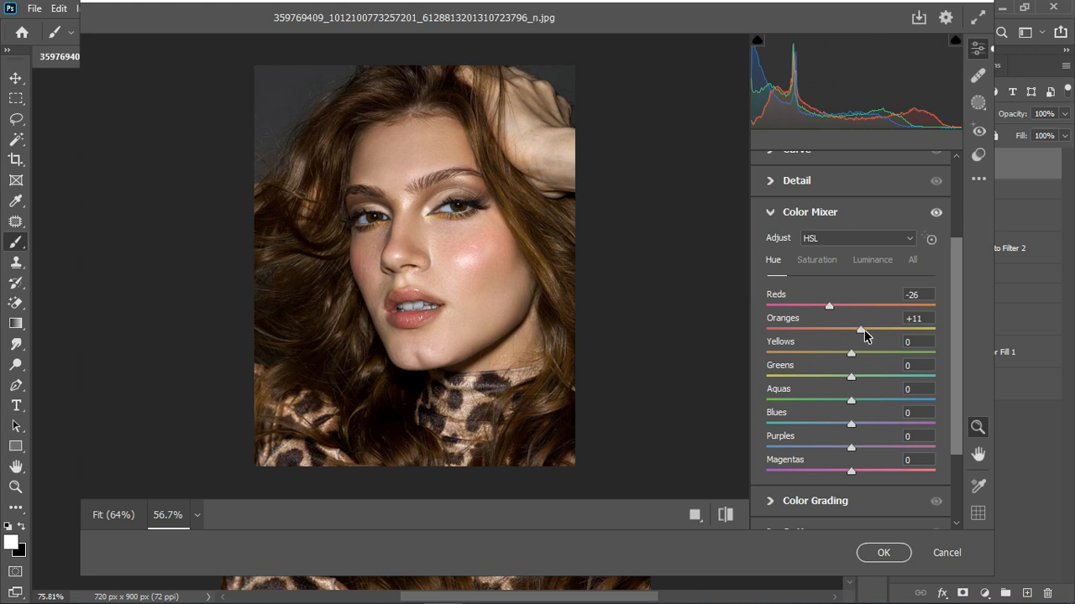
{"action": "left_click_drag", "start_coordinate": [863, 330], "coordinate": [845, 354]}
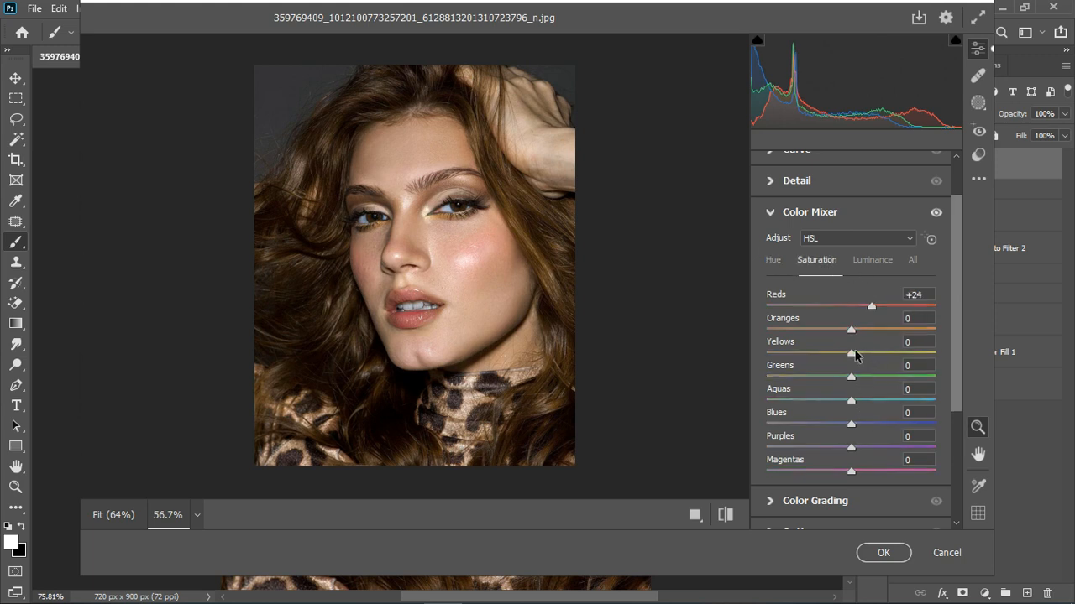
{"action": "left_click_drag", "start_coordinate": [853, 356], "coordinate": [873, 333]}
{"action": "left_click_drag", "start_coordinate": [873, 333], "coordinate": [867, 333]}
{"action": "left_click", "coordinate": [725, 515]}
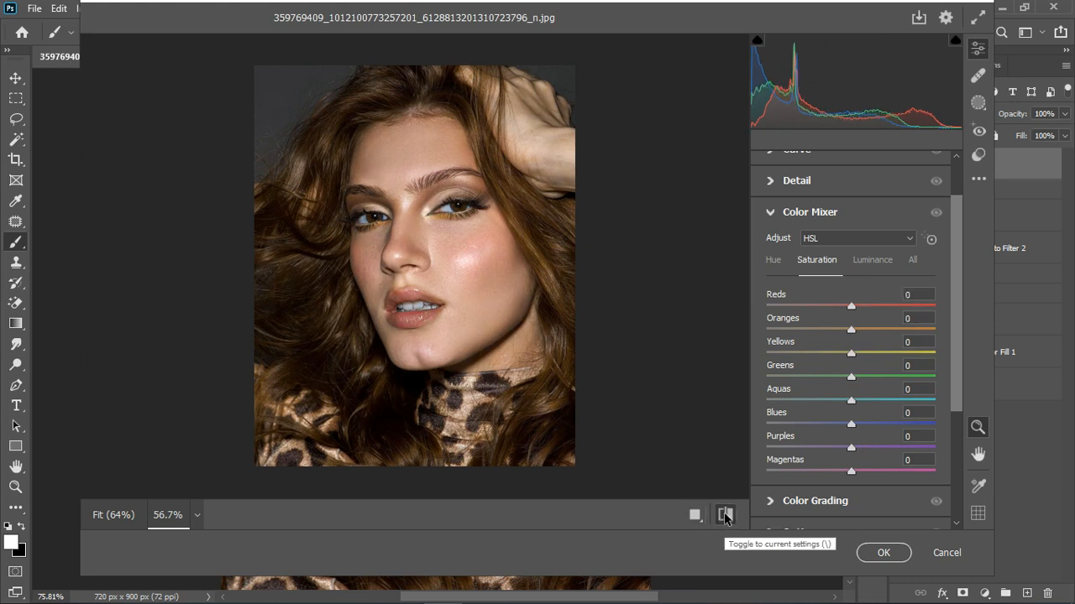
{"action": "left_click", "coordinate": [726, 515]}
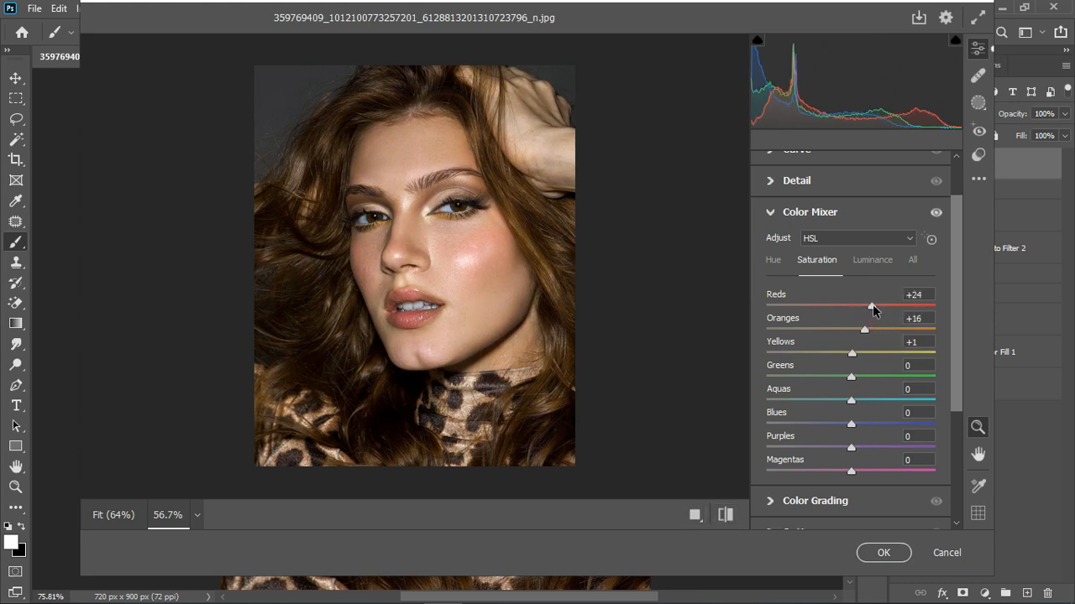
Step: Reduce the saturation to +14 for Reds and +11 for Oranges, and compare the portrait with the default settings
{"action": "mouse_move", "coordinate": [872, 306]}
{"action": "left_mouse_down"}
{"action": "mouse_move", "coordinate": [866, 329]}
{"action": "mouse_move", "coordinate": [862, 311]}
{"action": "left_mouse_up"}
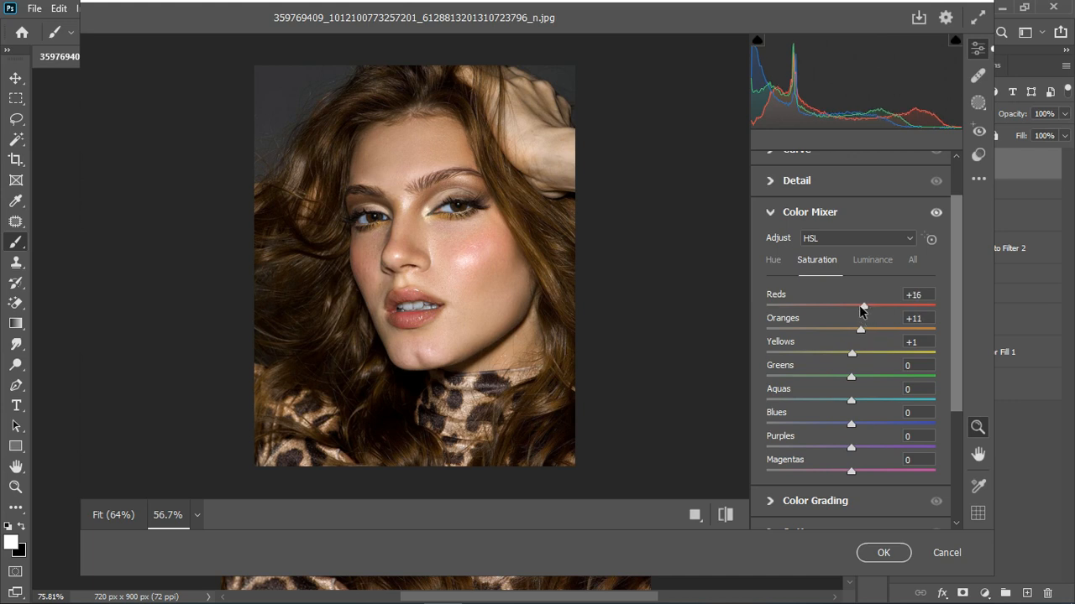
{"action": "left_click", "coordinate": [727, 519]}
{"action": "left_click", "coordinate": [727, 518]}
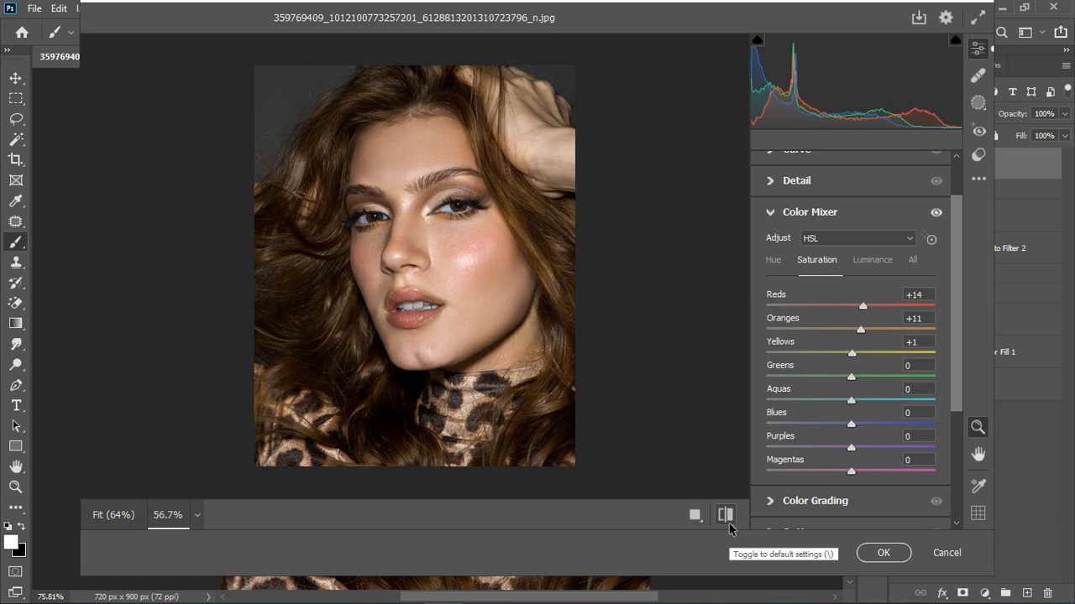
Step: Set the Oranges hue to +4 in the Color Mixer and compare the portrait with the default settings
{"action": "left_click", "coordinate": [773, 260]}
{"action": "left_click_drag", "start_coordinate": [857, 330], "coordinate": [854, 330]}
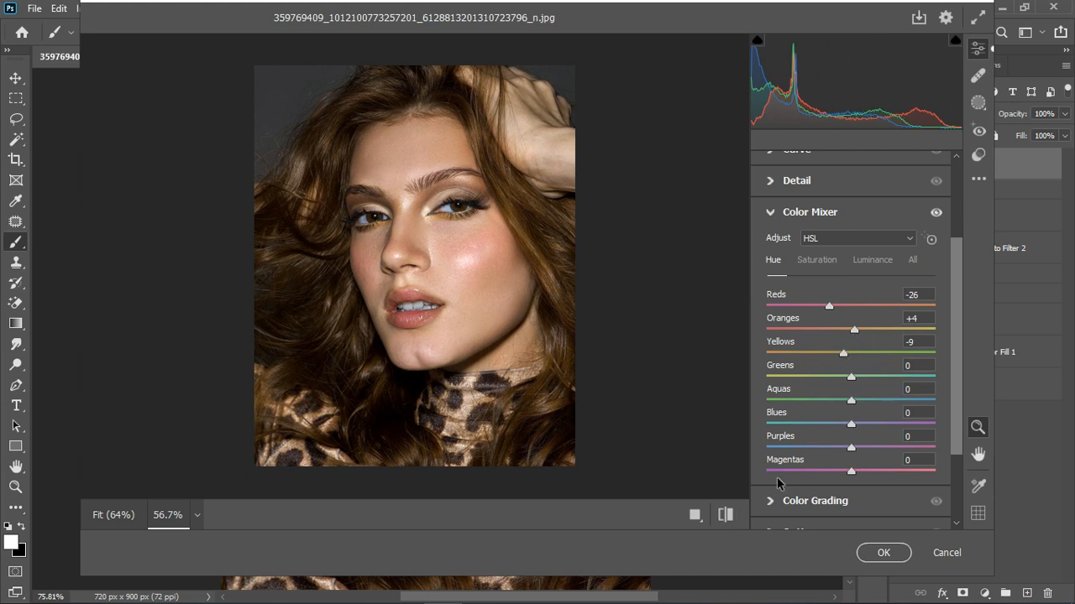
{"action": "left_click", "coordinate": [727, 516]}
{"action": "left_click", "coordinate": [727, 516]}
Step: Set the Calibration hues to +7 for Red Primary, -15 for Green Primary and -11 for Blue Primary, and apply the Camera Raw Filter
{"action": "left_click", "coordinate": [770, 212]}
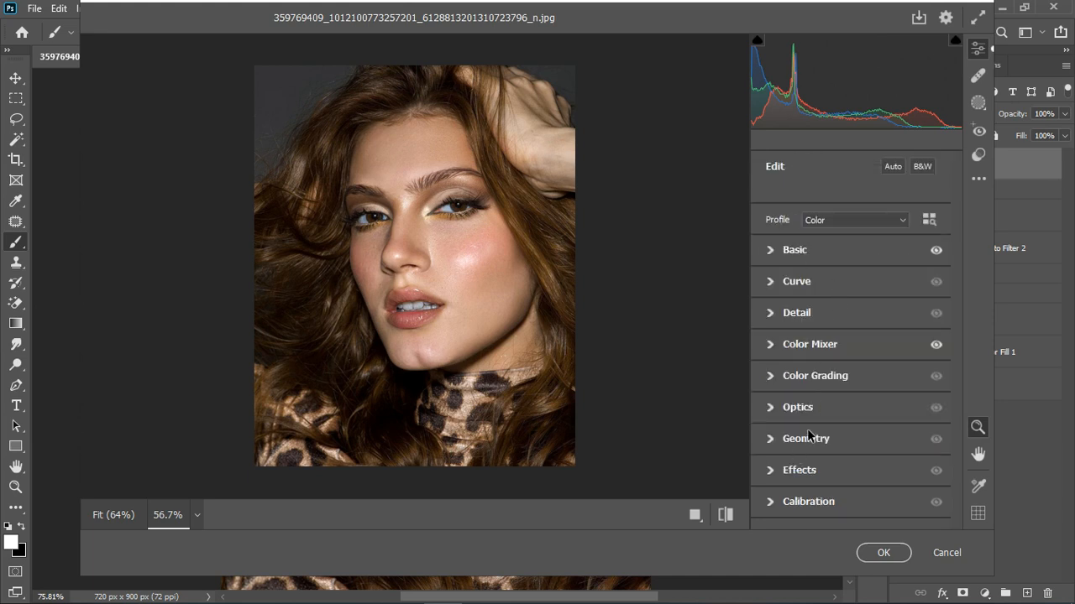
{"action": "left_click", "coordinate": [772, 504]}
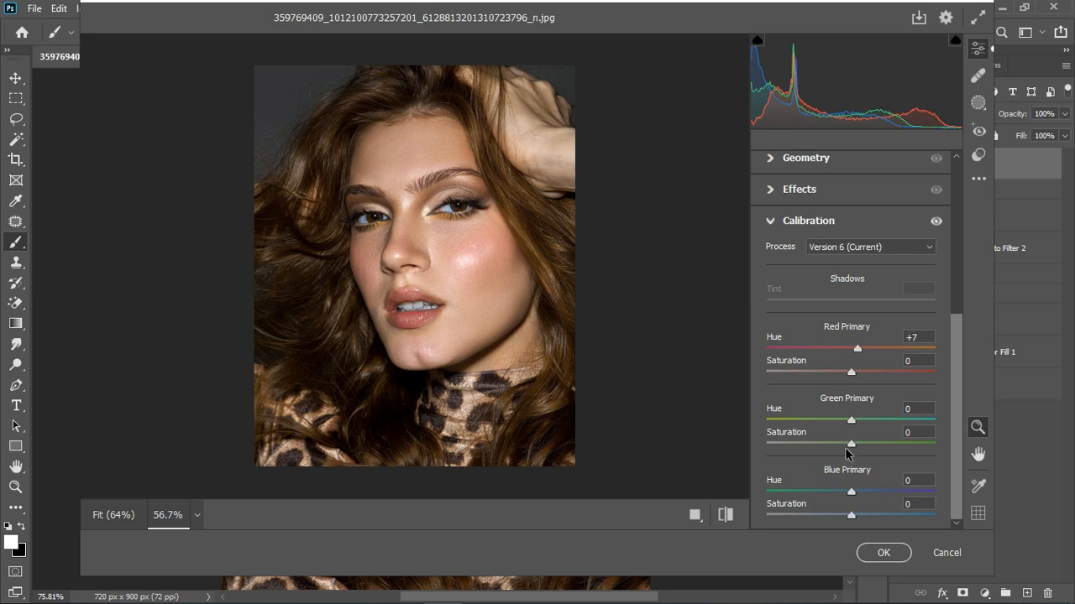
{"action": "left_click_drag", "start_coordinate": [852, 494], "coordinate": [842, 493]}
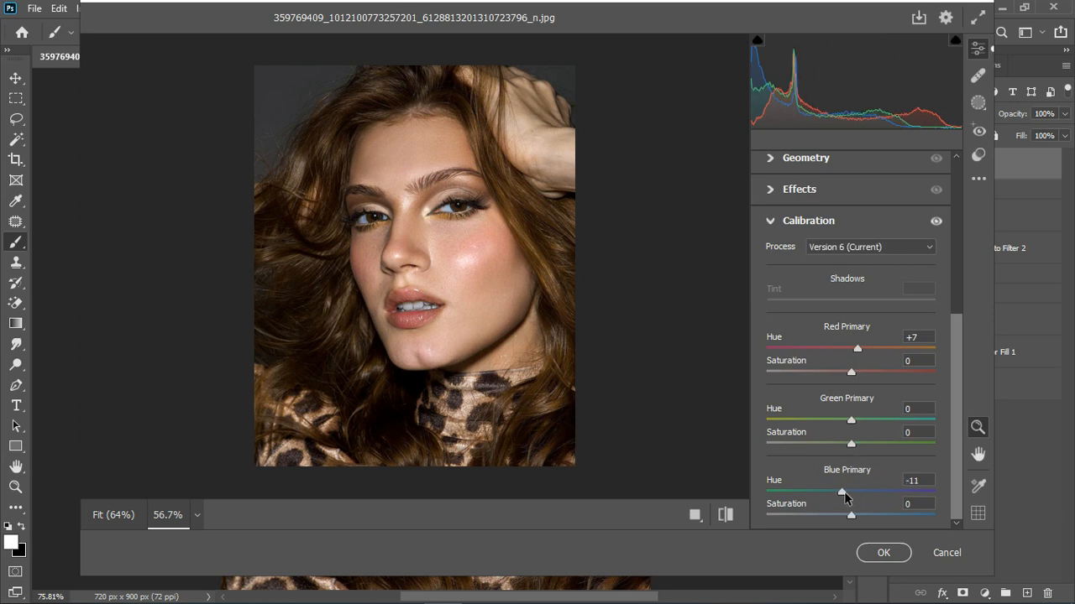
{"action": "mouse_move", "coordinate": [852, 421]}
{"action": "left_mouse_down"}
{"action": "mouse_move", "coordinate": [827, 428]}
{"action": "mouse_move", "coordinate": [877, 419]}
{"action": "mouse_move", "coordinate": [838, 422]}
{"action": "left_mouse_up"}
{"action": "left_click", "coordinate": [936, 222]}
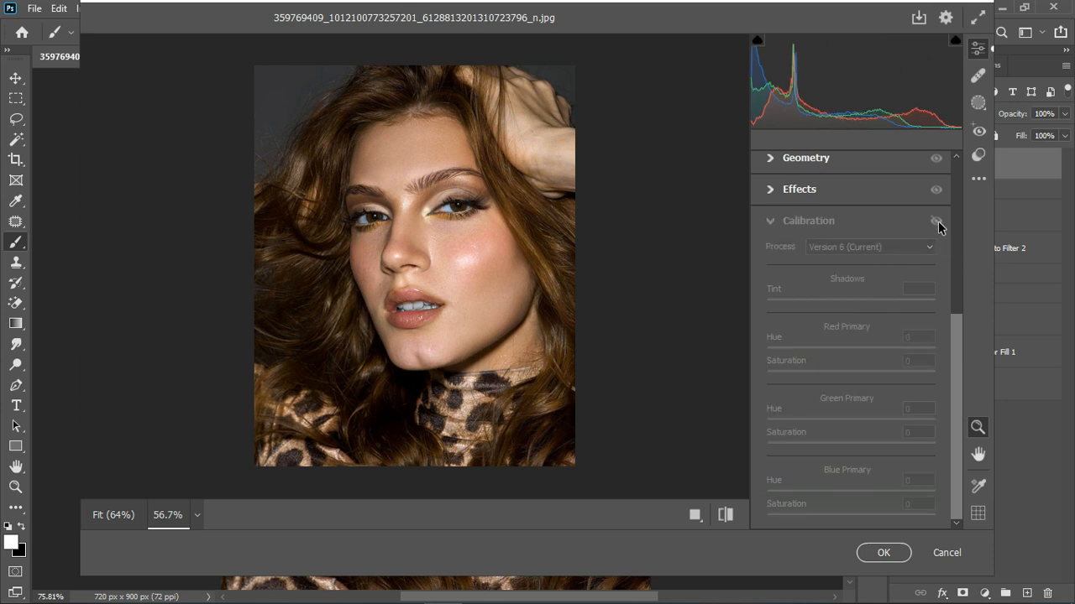
{"action": "left_click", "coordinate": [936, 221]}
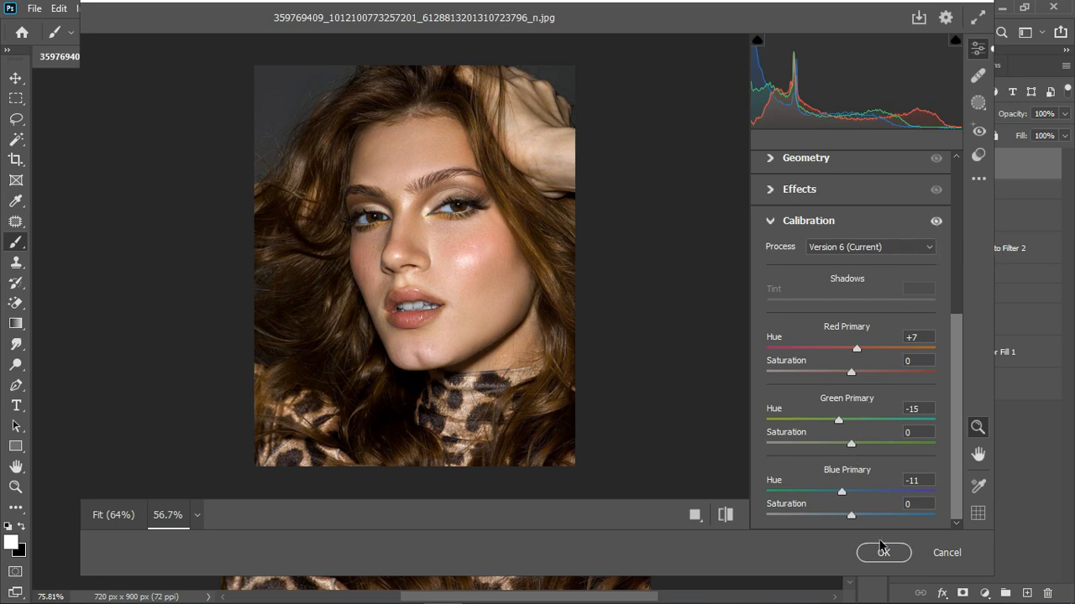
{"action": "left_click", "coordinate": [882, 551]}
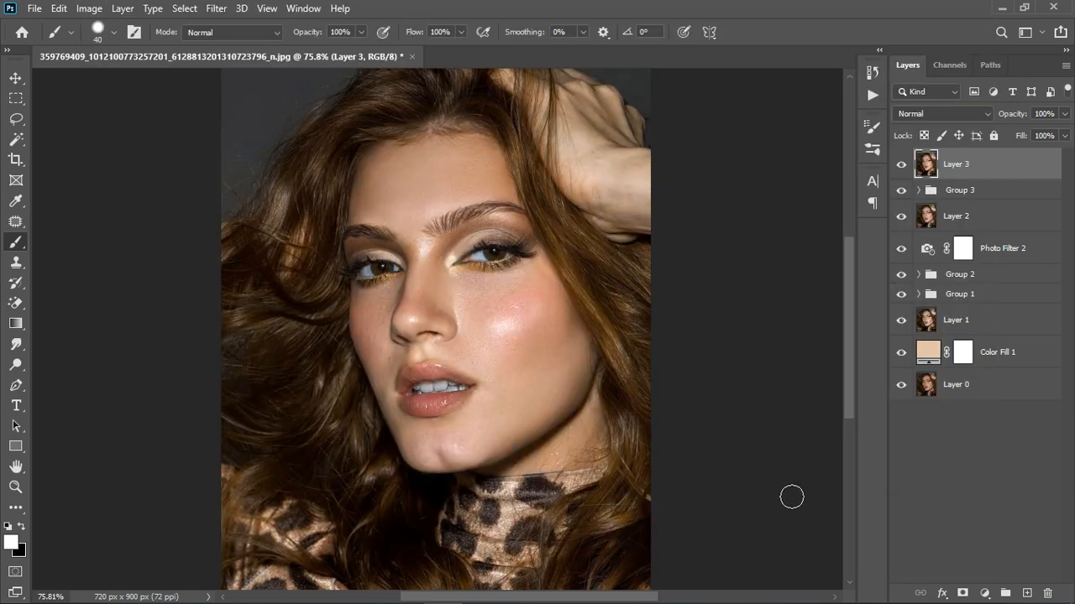
Step: Compare the whole portrait with and without the Camera Raw grading on Layer 3
{"action": "left_click", "coordinate": [901, 161]}
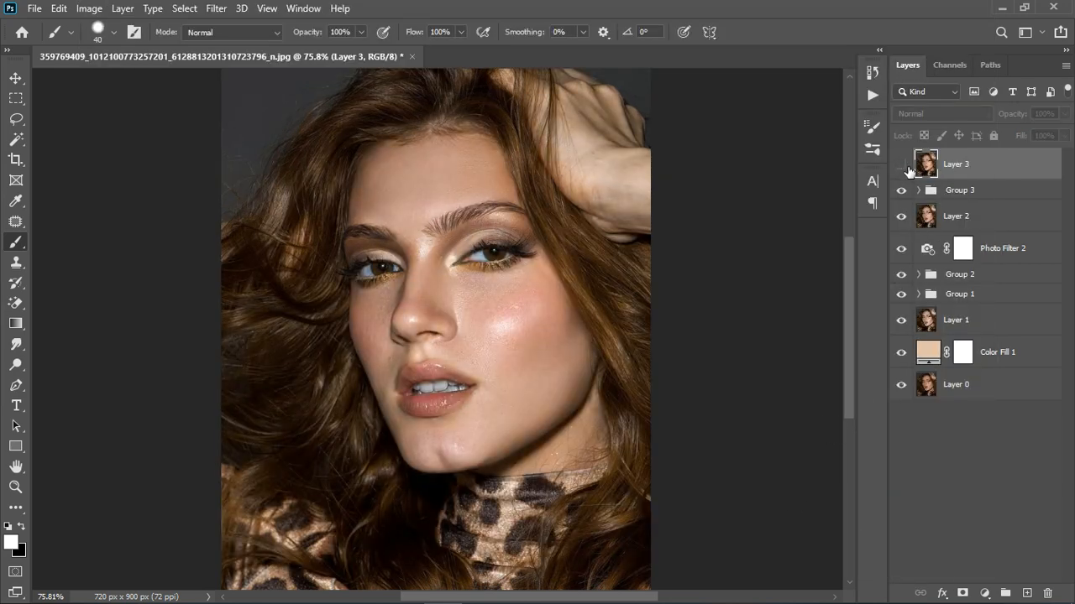
{"action": "left_click", "coordinate": [906, 168]}
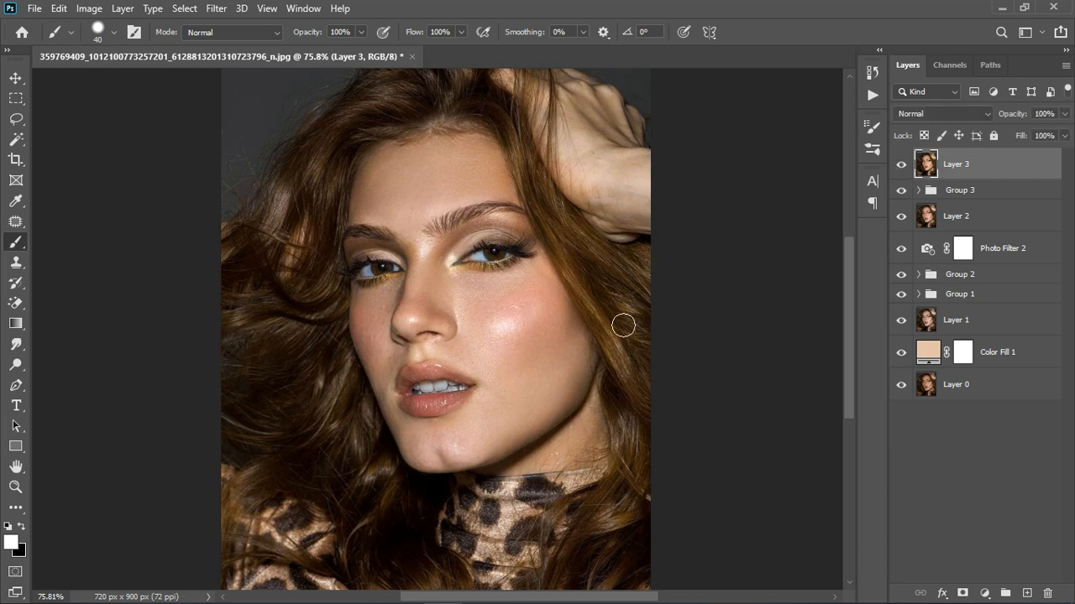
{"action": "scroll", "coordinate": [541, 351], "scroll_direction": "down", "scroll_amount": 2}
{"action": "scroll", "coordinate": [541, 351], "scroll_direction": "down", "scroll_amount": 1}
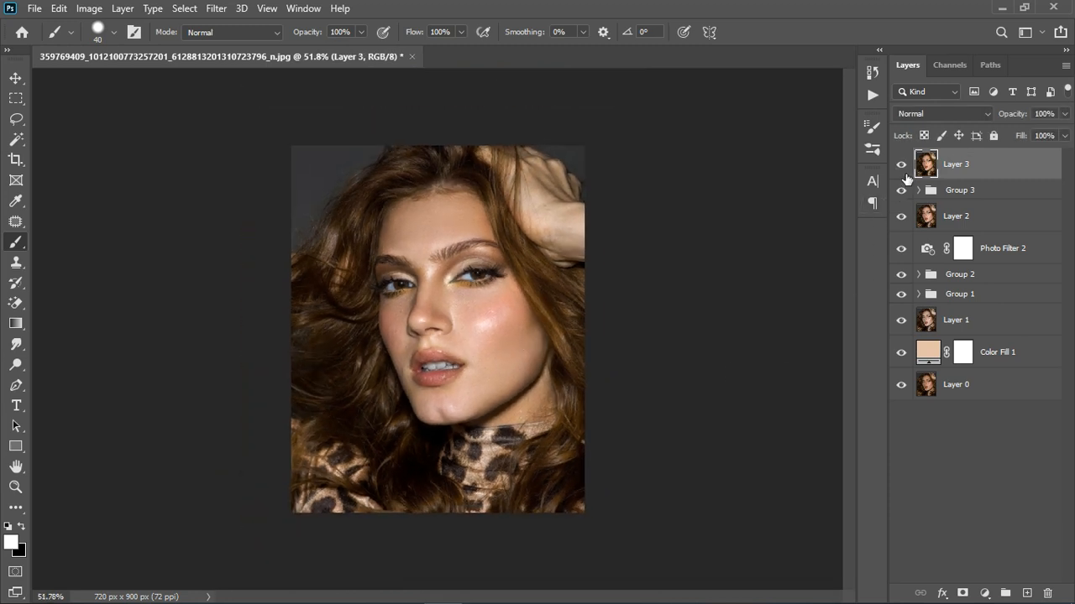
{"action": "left_click", "coordinate": [904, 171]}
{"action": "left_click", "coordinate": [906, 175]}
{"action": "left_click", "coordinate": [905, 171]}
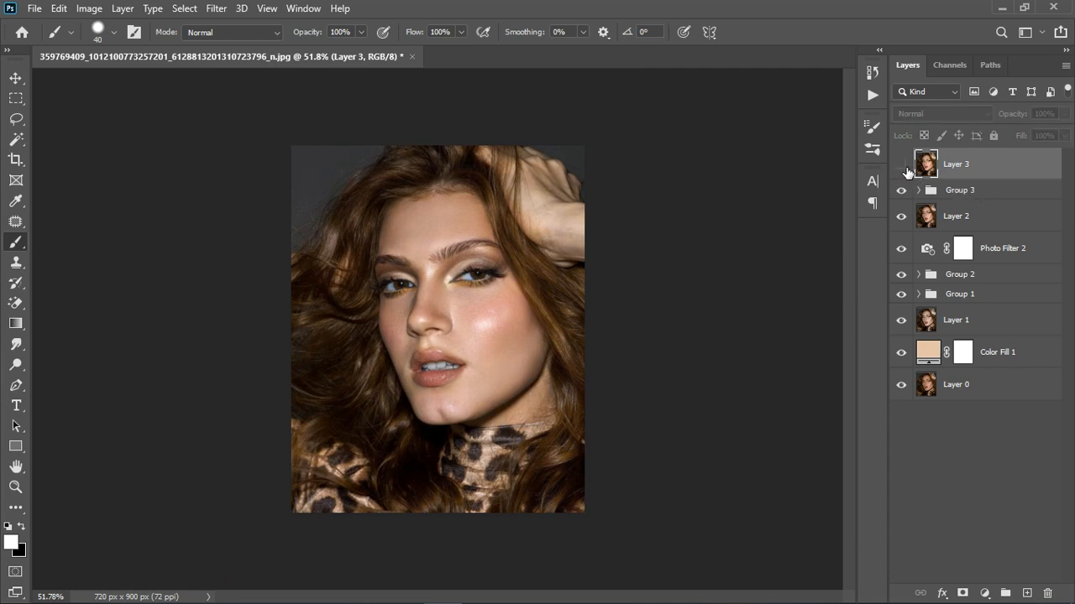
{"action": "left_click", "coordinate": [906, 171]}
Step: Group all layers from Group 3 down to Color Fill 1 into one new group
{"action": "left_click", "coordinate": [975, 217]}
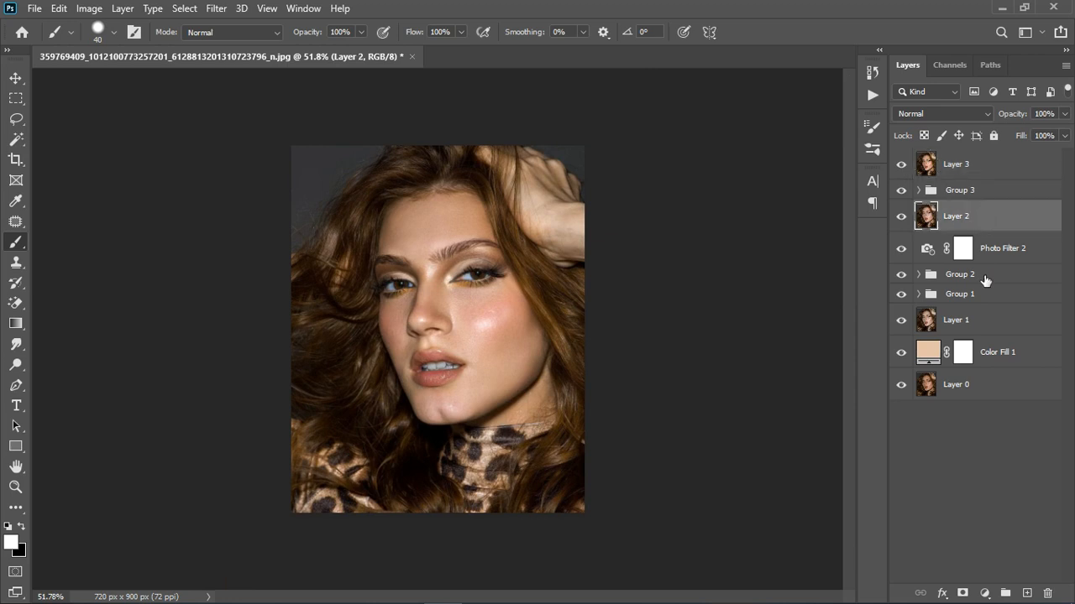
{"action": "left_click", "coordinate": [993, 196]}
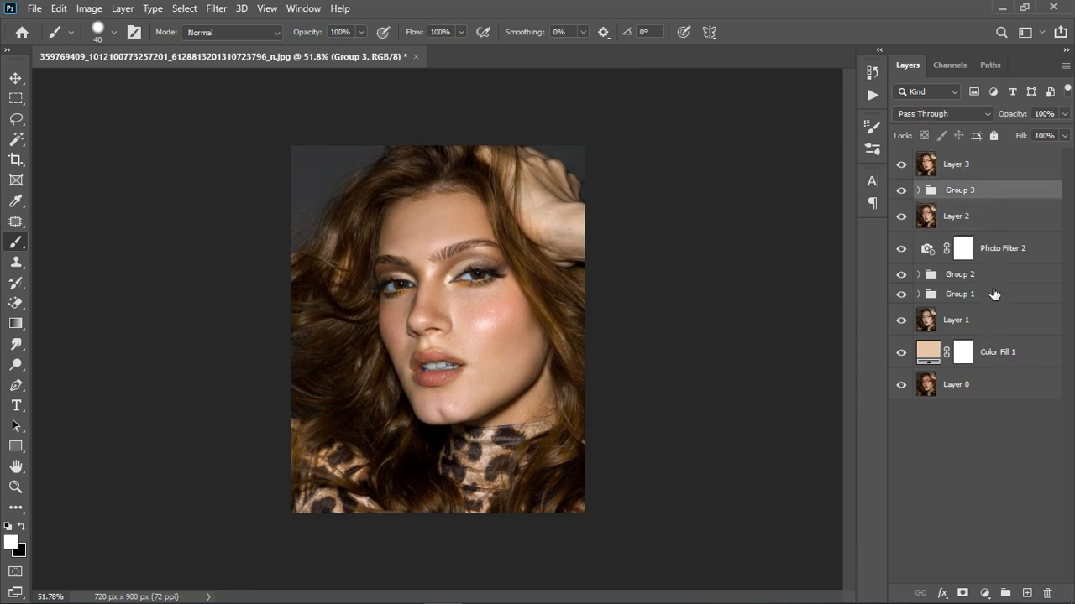
{"action": "left_click", "coordinate": [998, 351], "text": "shift"}
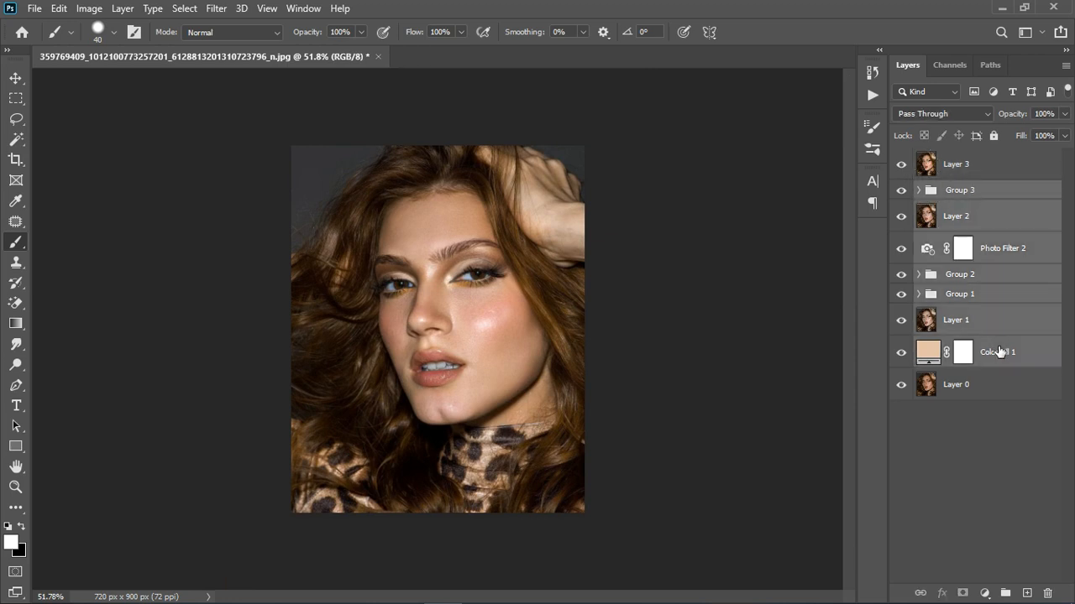
{"action": "left_click", "coordinate": [1005, 593]}
Step: Compare the original portrait with the retouched versions by toggling the visibility of Layer 3 and Group 4
{"action": "left_click", "coordinate": [901, 190]}
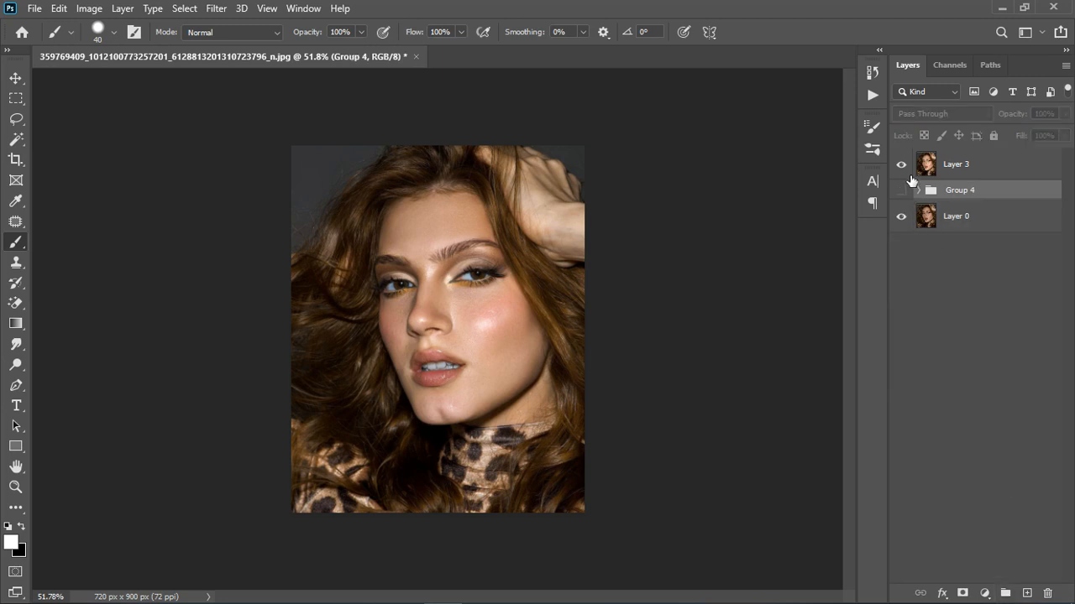
{"action": "left_click", "coordinate": [902, 166]}
{"action": "left_click", "coordinate": [905, 168]}
{"action": "left_click", "coordinate": [901, 190]}
{"action": "left_click", "coordinate": [900, 165]}
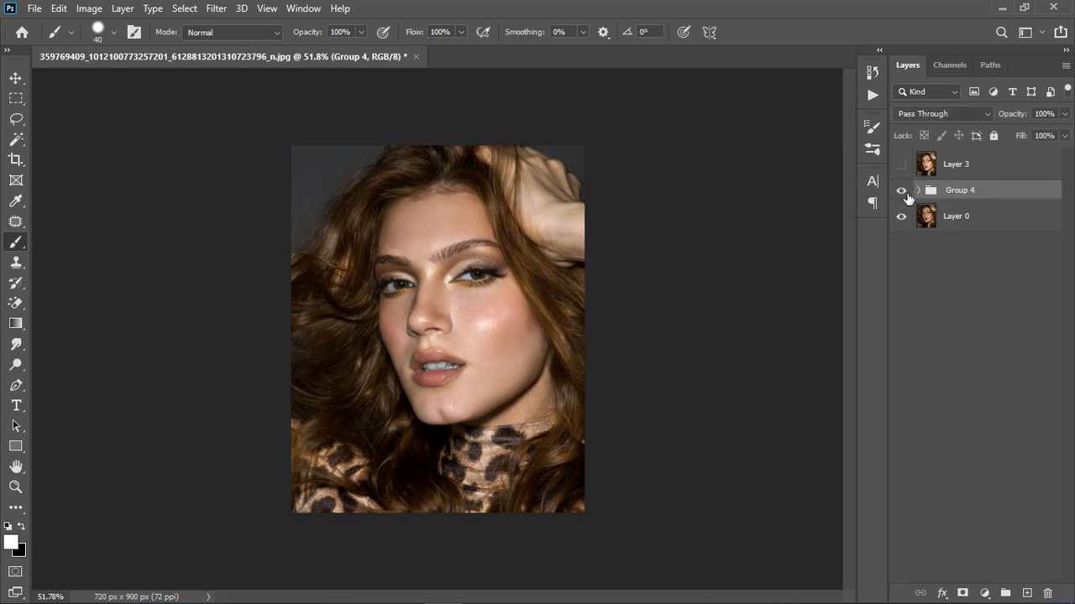
{"action": "left_click", "coordinate": [903, 191]}
{"action": "left_click", "coordinate": [902, 191]}
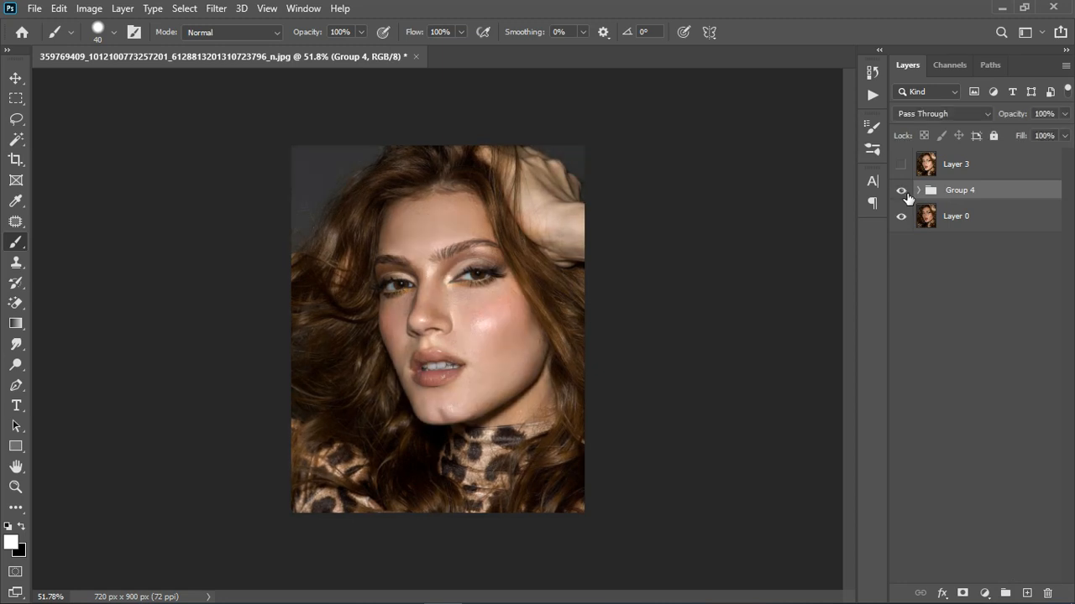